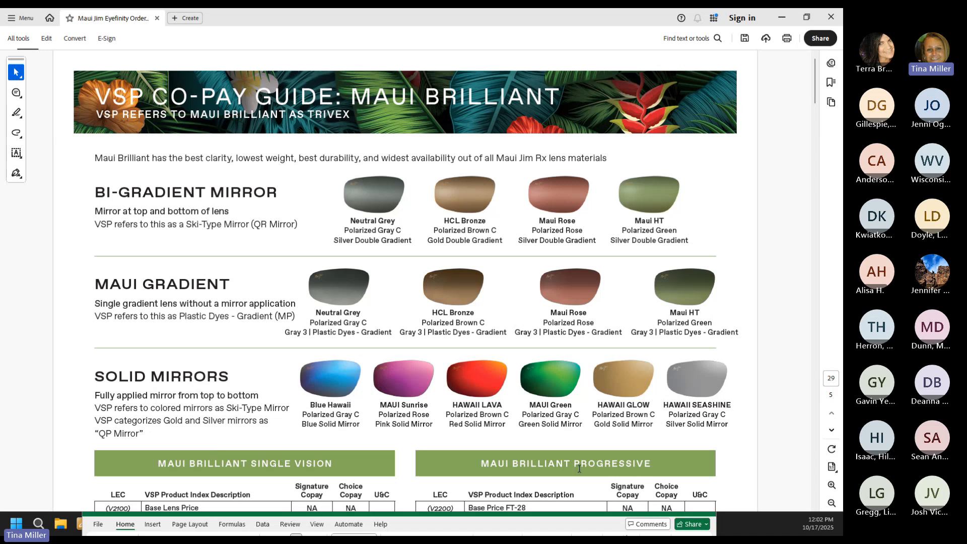
Step: Read the Maui Jim co-pay guide from the Maui Brilliant tables to Polycarbonate, then move Acrobat aside
{"action": "scroll", "coordinate": [579, 469], "scroll_direction": "down", "scroll_amount": 1}
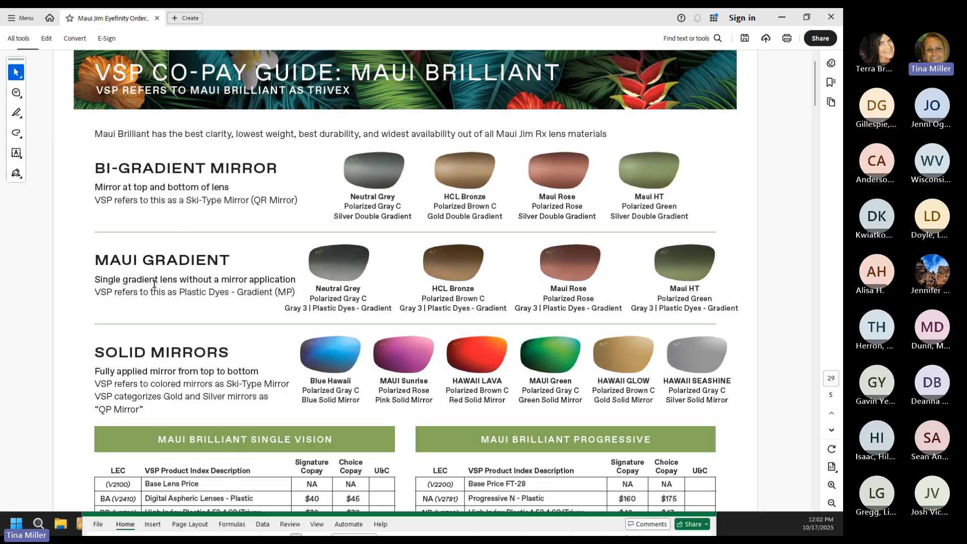
{"action": "scroll", "coordinate": [154, 283], "scroll_direction": "down", "scroll_amount": 1}
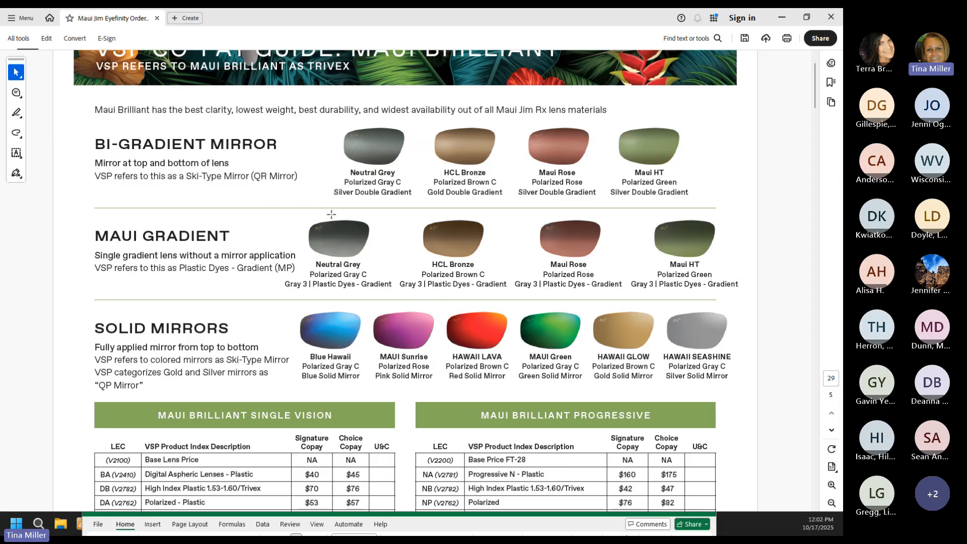
{"action": "scroll", "coordinate": [341, 163], "scroll_direction": "up", "scroll_amount": 1}
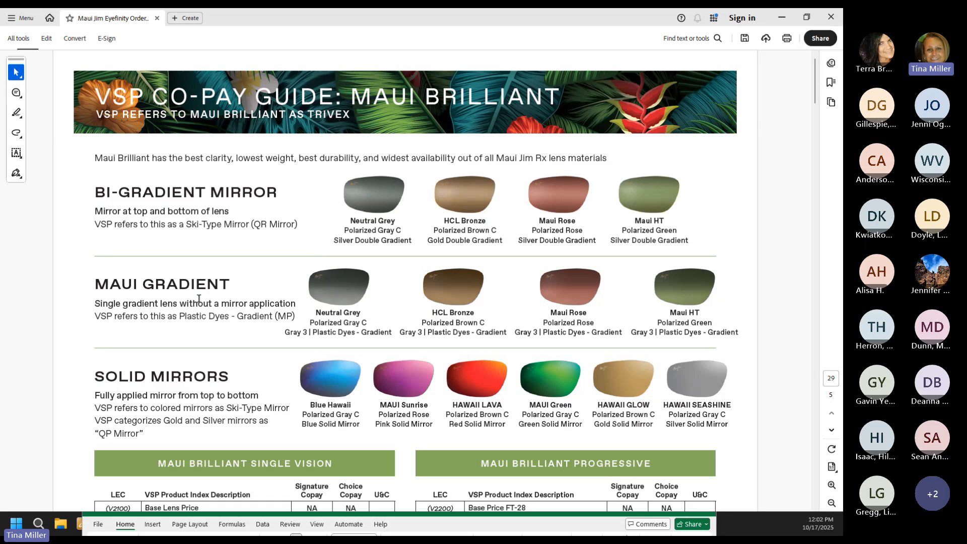
{"action": "scroll", "coordinate": [199, 298], "scroll_direction": "down", "scroll_amount": 3}
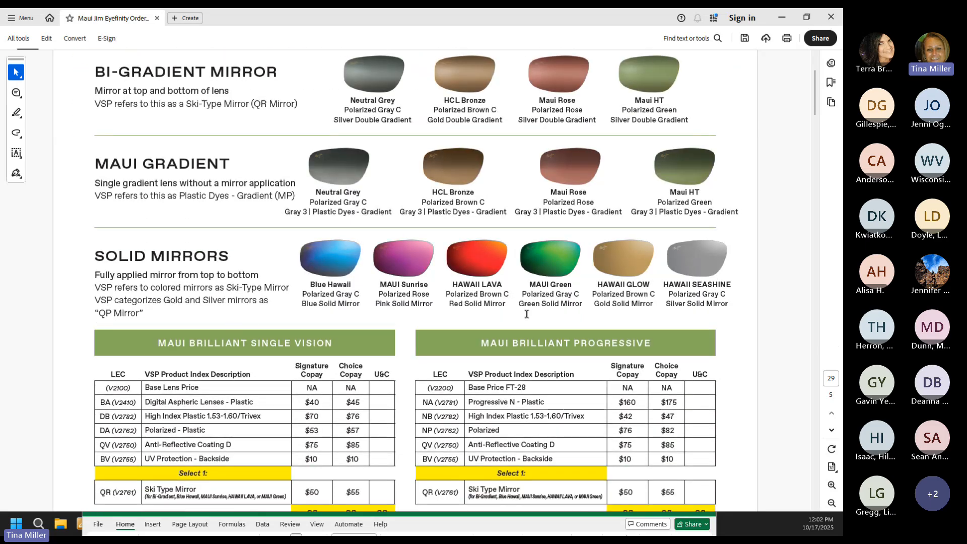
{"action": "scroll", "coordinate": [550, 328], "scroll_direction": "down", "scroll_amount": 5}
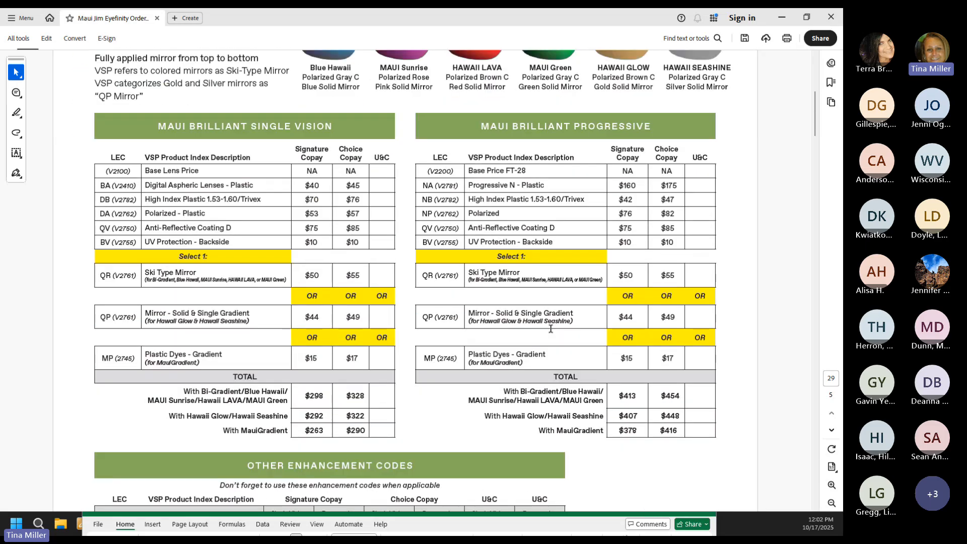
{"action": "scroll", "coordinate": [551, 328], "scroll_direction": "down", "scroll_amount": 10}
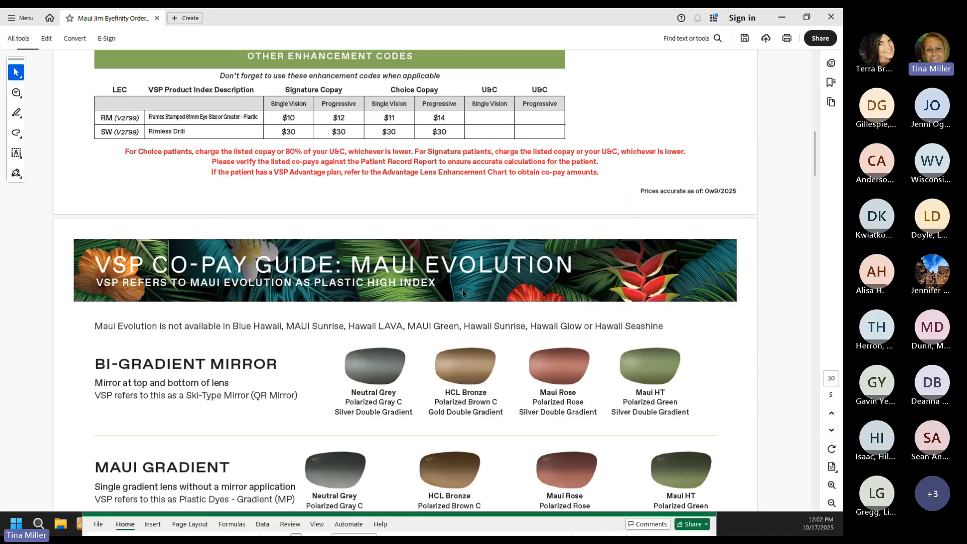
{"action": "scroll", "coordinate": [393, 290], "scroll_direction": "down", "scroll_amount": 1}
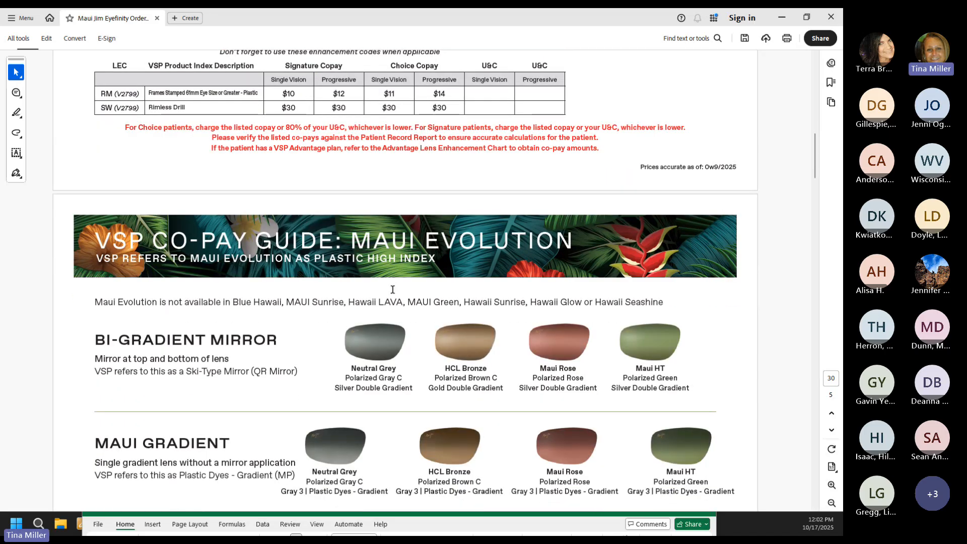
{"action": "scroll", "coordinate": [392, 290], "scroll_direction": "down", "scroll_amount": 1}
{"action": "scroll", "coordinate": [229, 317], "scroll_direction": "down", "scroll_amount": 2}
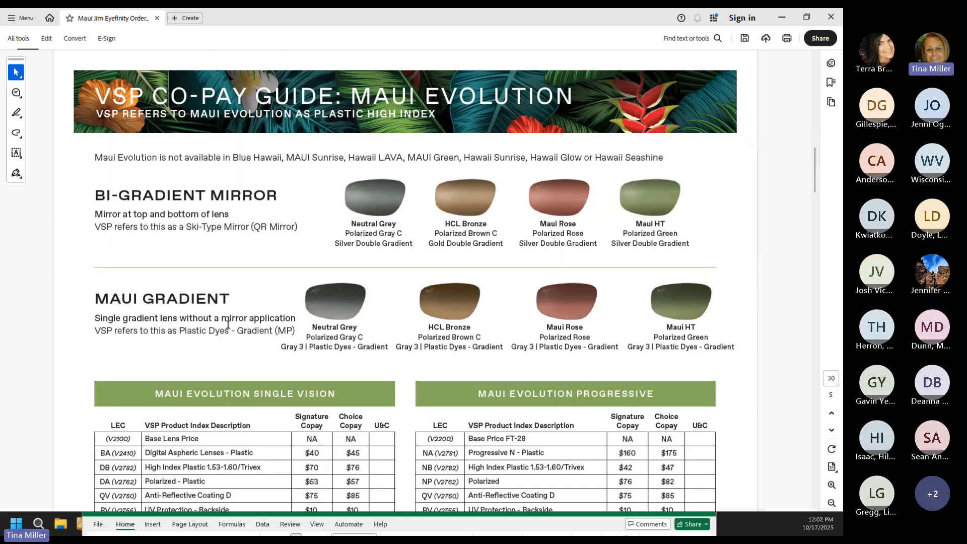
{"action": "scroll", "coordinate": [227, 325], "scroll_direction": "down", "scroll_amount": 2}
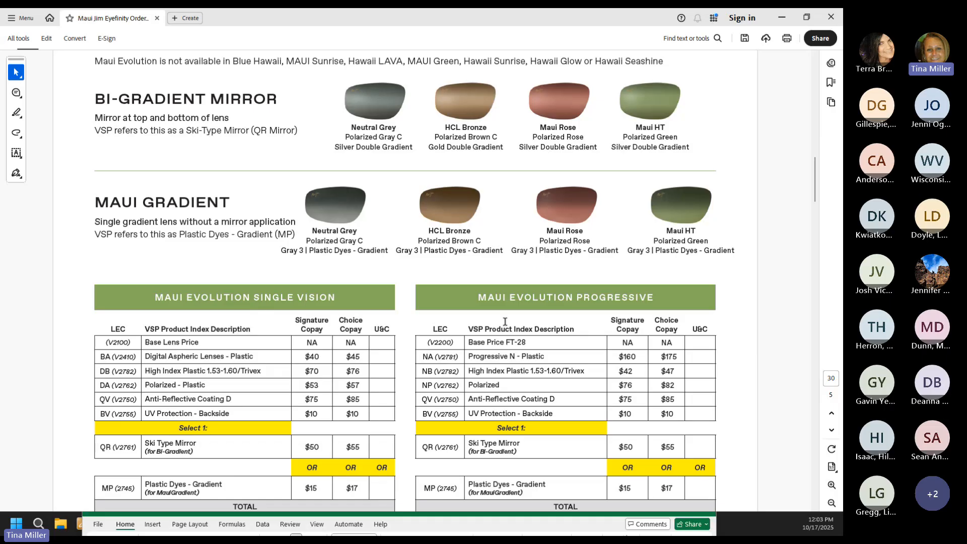
{"action": "scroll", "coordinate": [504, 321], "scroll_direction": "down", "scroll_amount": 8}
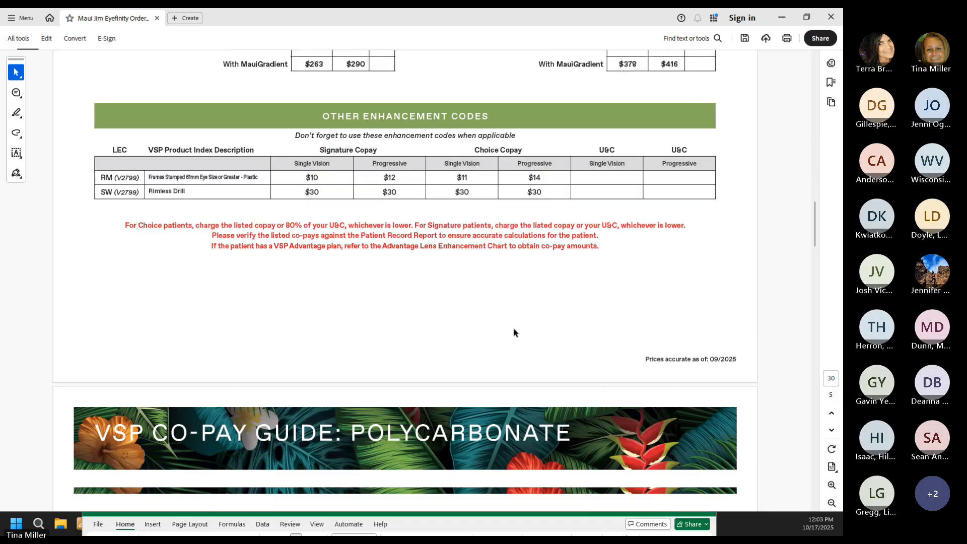
{"action": "scroll", "coordinate": [515, 332], "scroll_direction": "down", "scroll_amount": 5}
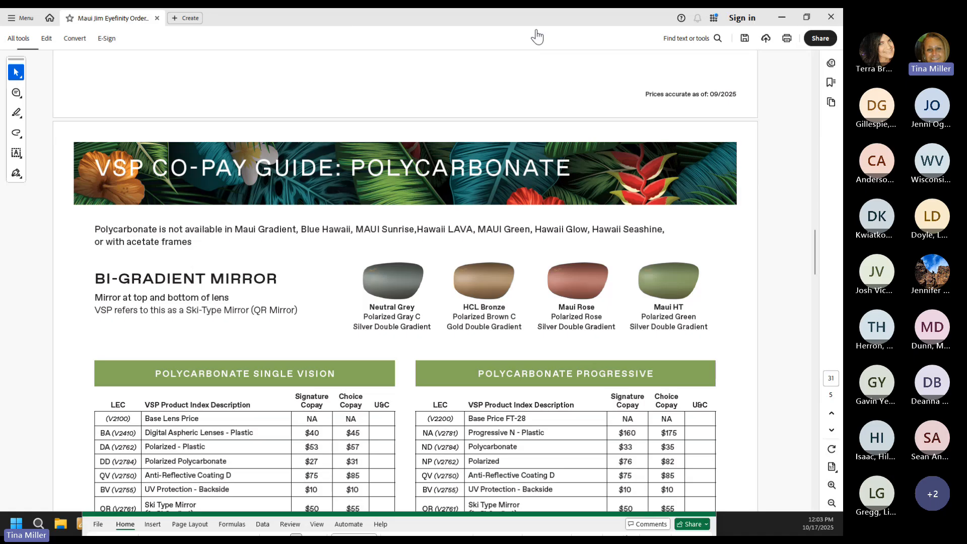
{"action": "left_click_drag", "start_coordinate": [635, 23], "coordinate": [509, 491]}
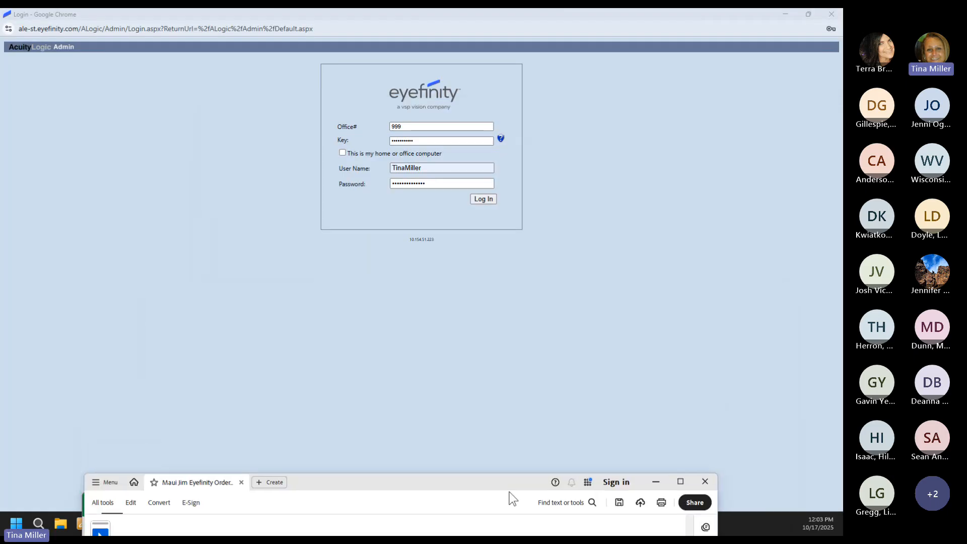
Step: Sign in to AcuityLogic Admin, re-entering the key and password after the office-number error
{"action": "left_click", "coordinate": [477, 199]}
{"action": "left_click", "coordinate": [496, 95]}
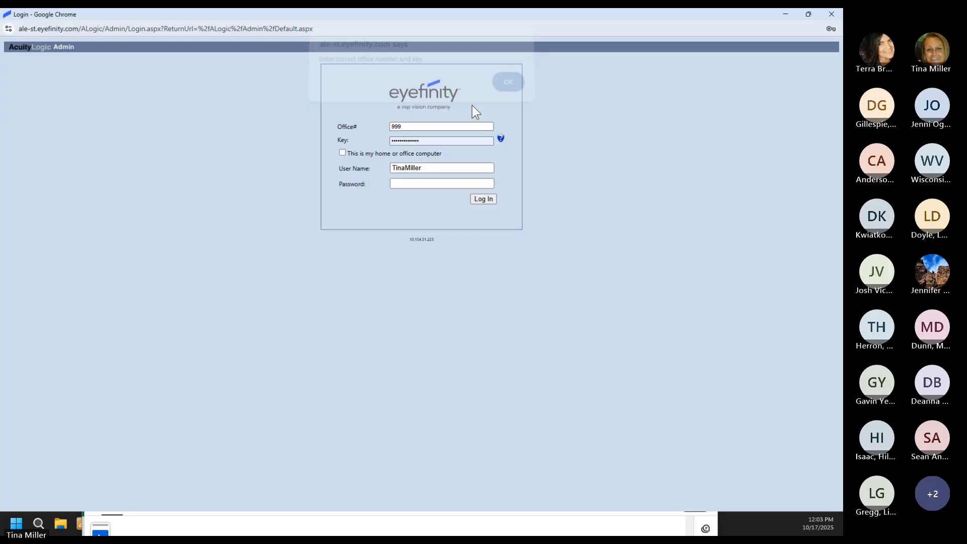
{"action": "left_click", "coordinate": [433, 141]}
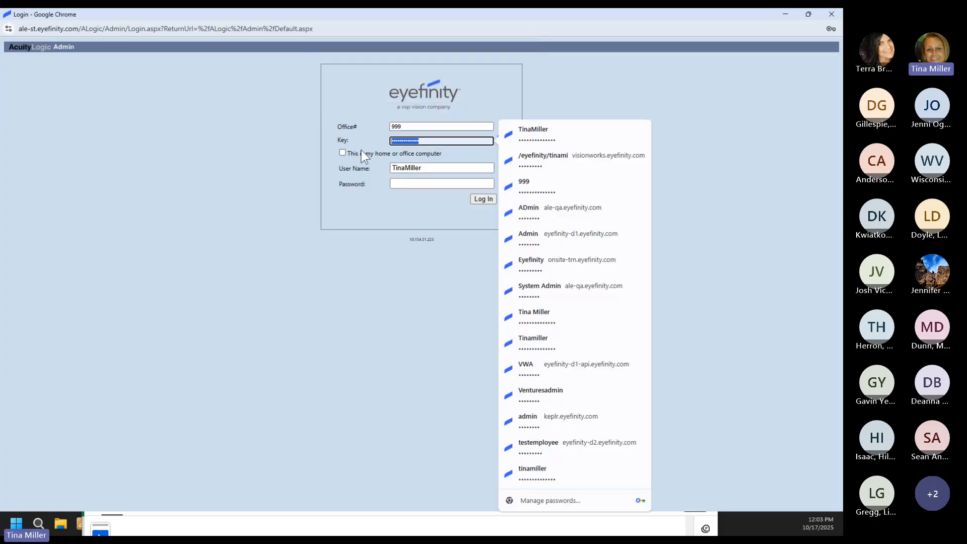
{"action": "type", "text": "******"}
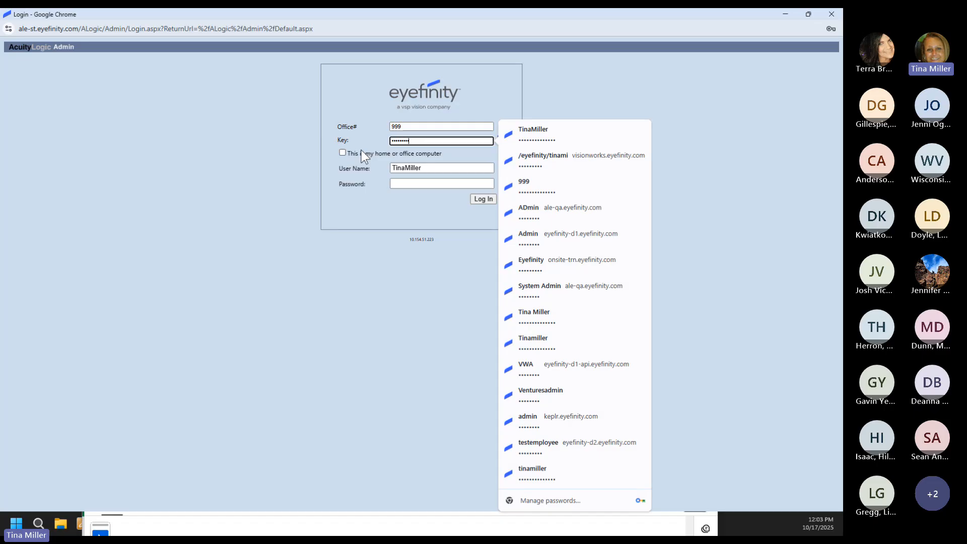
{"action": "type", "text": "***"}
{"action": "left_click", "coordinate": [408, 183]}
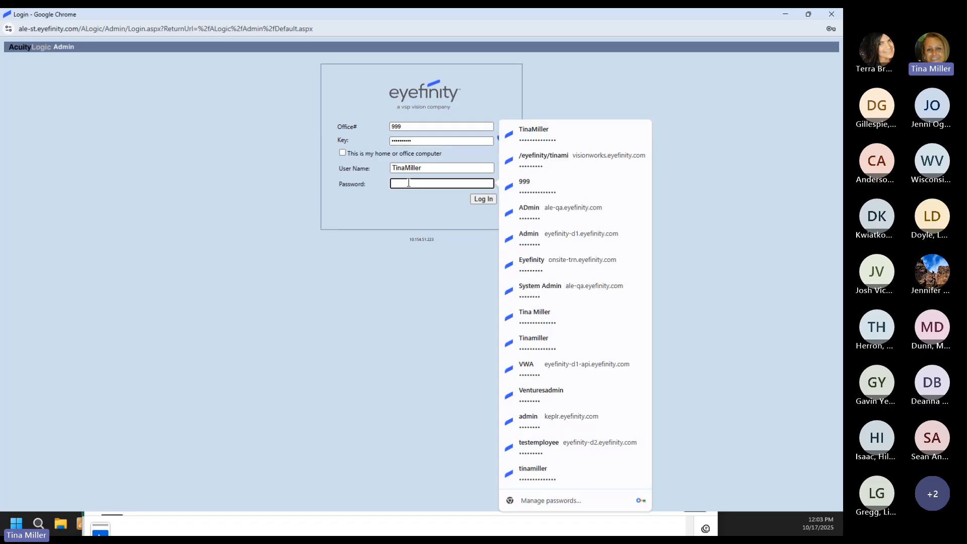
{"action": "type", "text": "*********"}
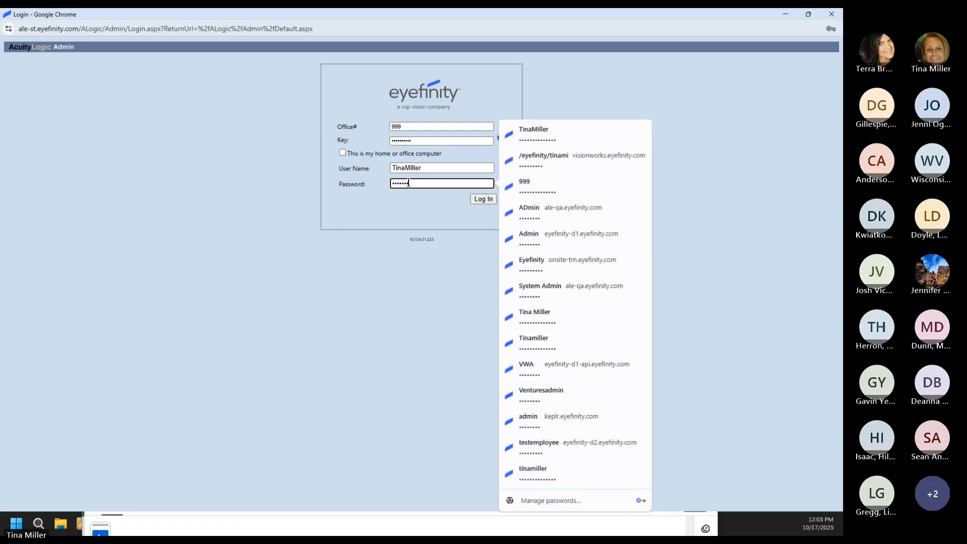
{"action": "type", "text": "*****"}
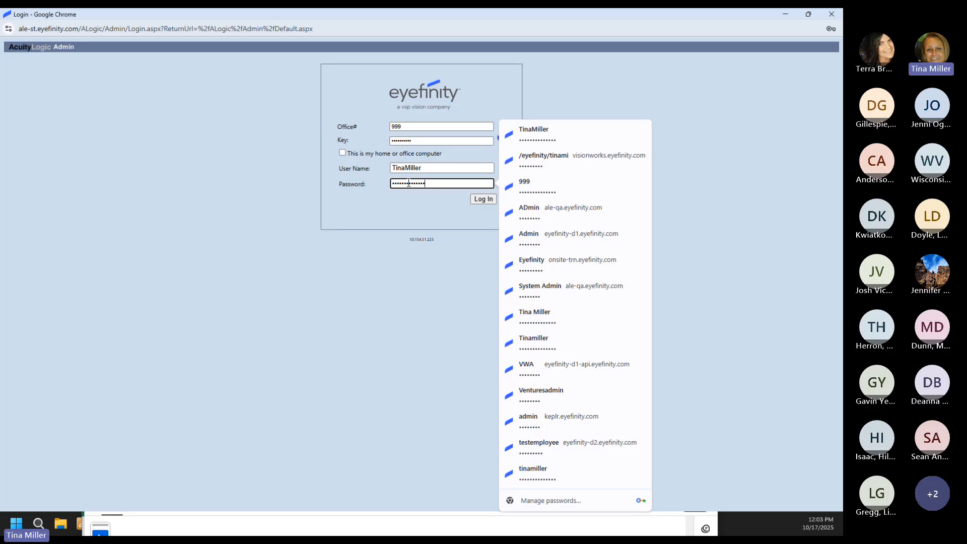
{"action": "left_click", "coordinate": [484, 201]}
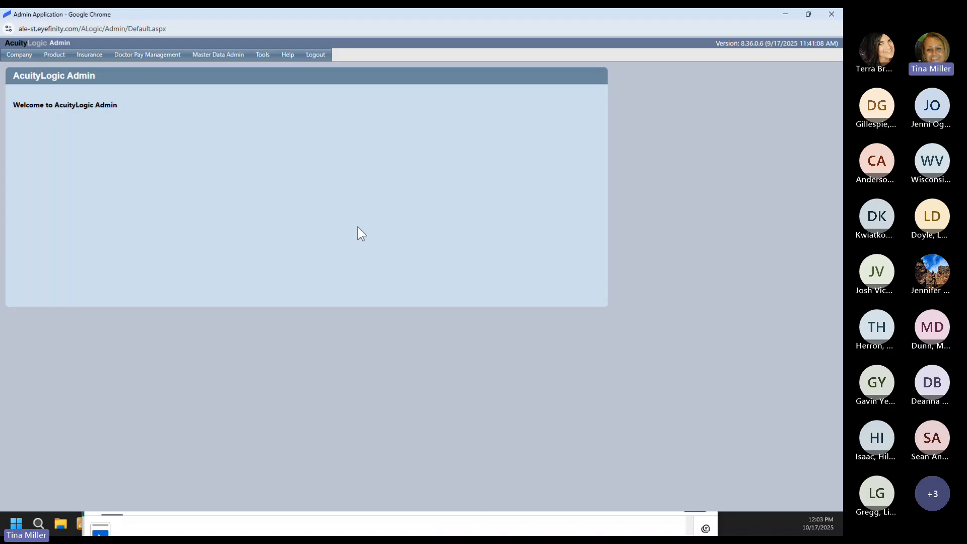
Step: List Misc. Extras items on the Product > Other Items page and go to page 3
{"action": "mouse_move", "coordinate": [56, 55]}
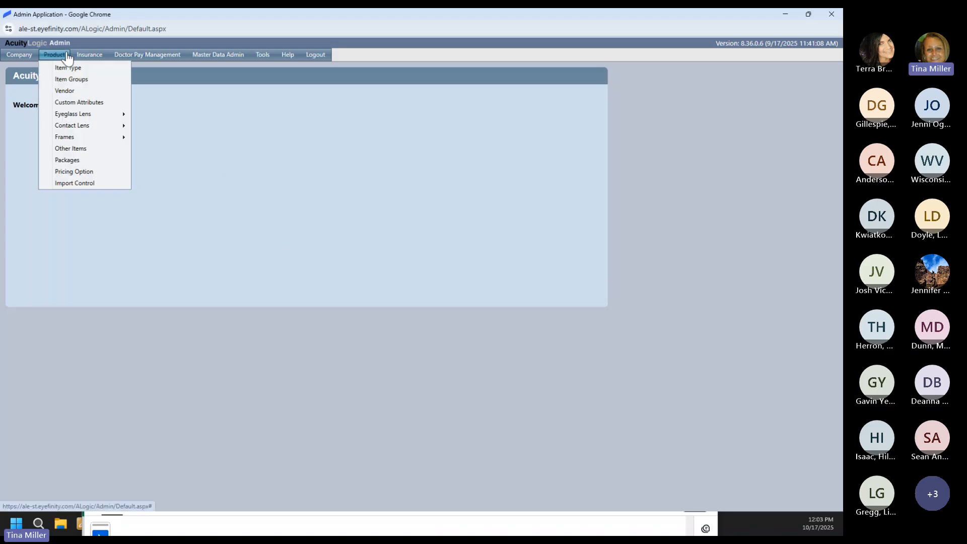
{"action": "left_click", "coordinate": [70, 148]}
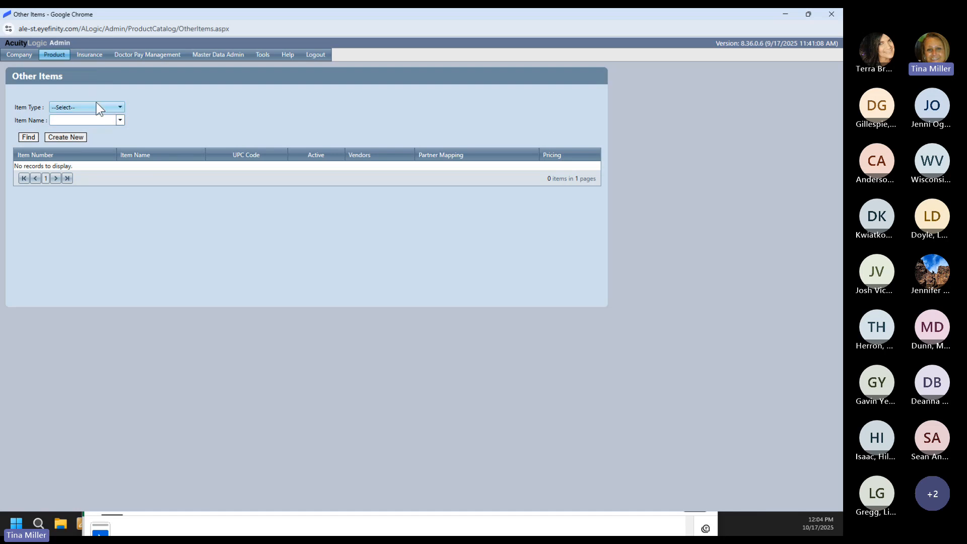
{"action": "left_click", "coordinate": [95, 107]}
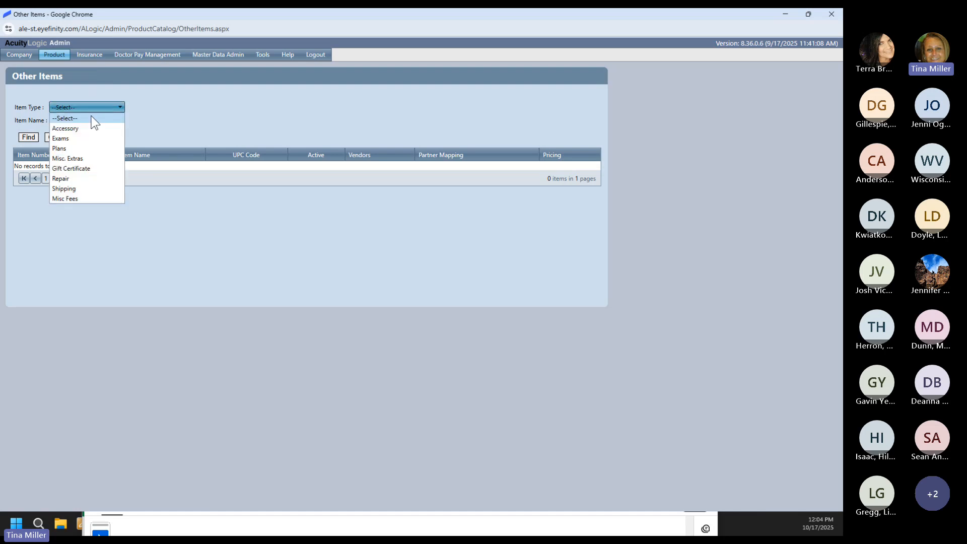
{"action": "left_click", "coordinate": [77, 158]}
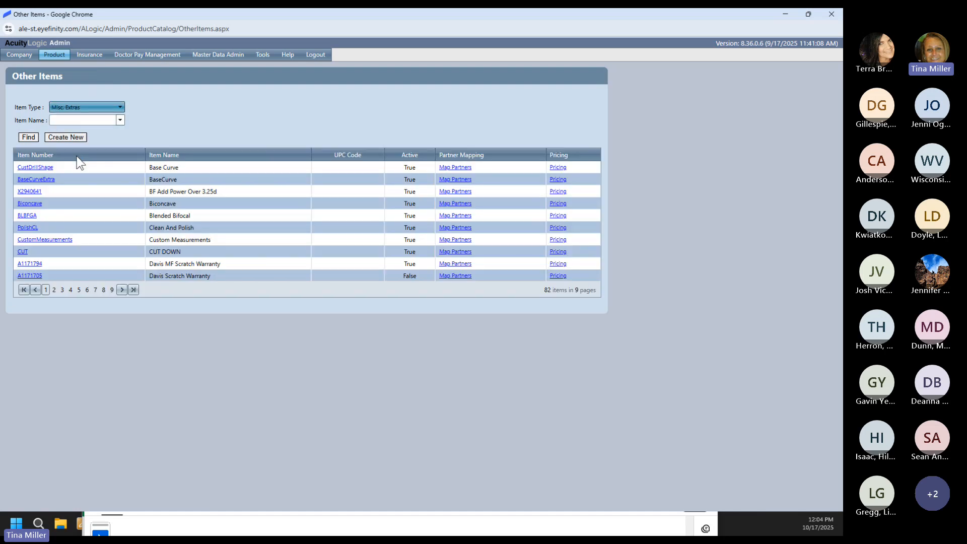
{"action": "left_click", "coordinate": [66, 289]}
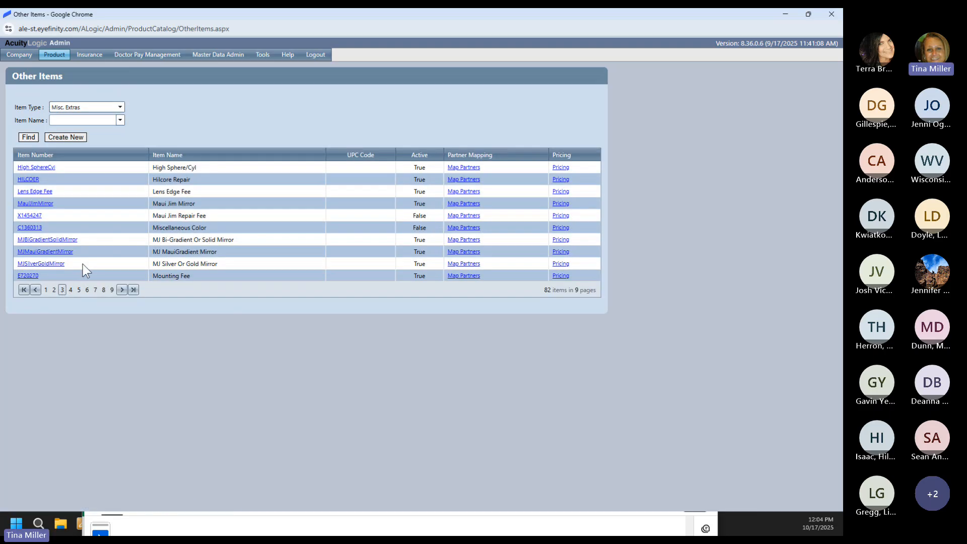
{"action": "left_click", "coordinate": [47, 241]}
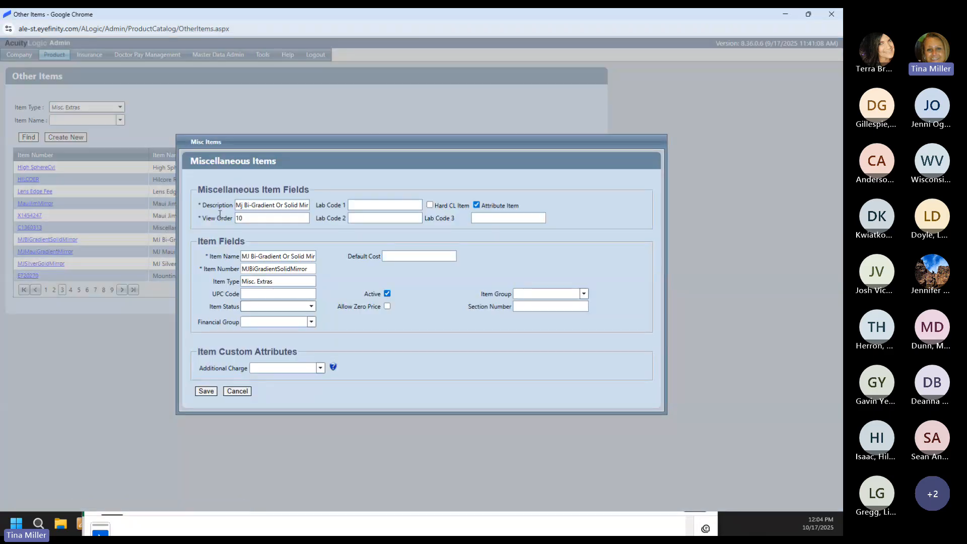
{"action": "left_click", "coordinate": [237, 207]}
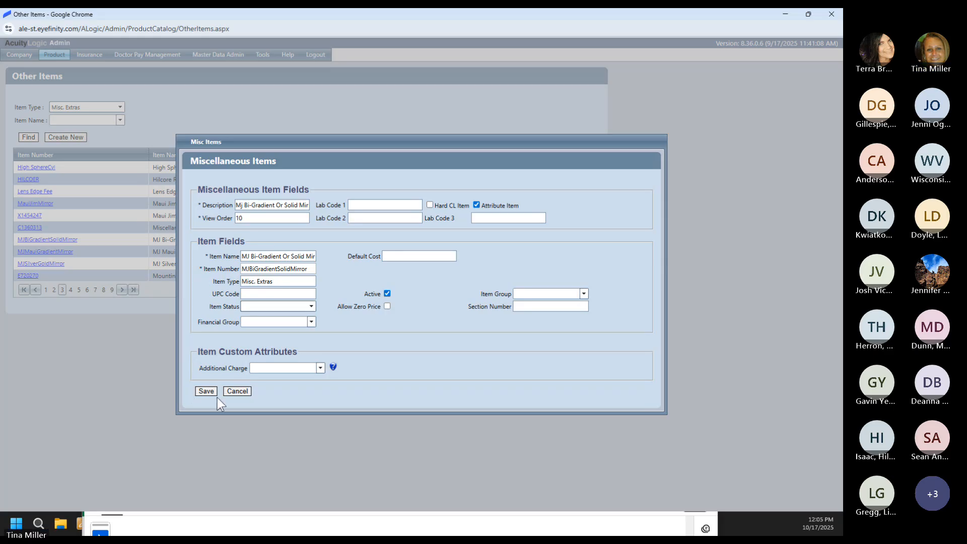
{"action": "left_click", "coordinate": [242, 389]}
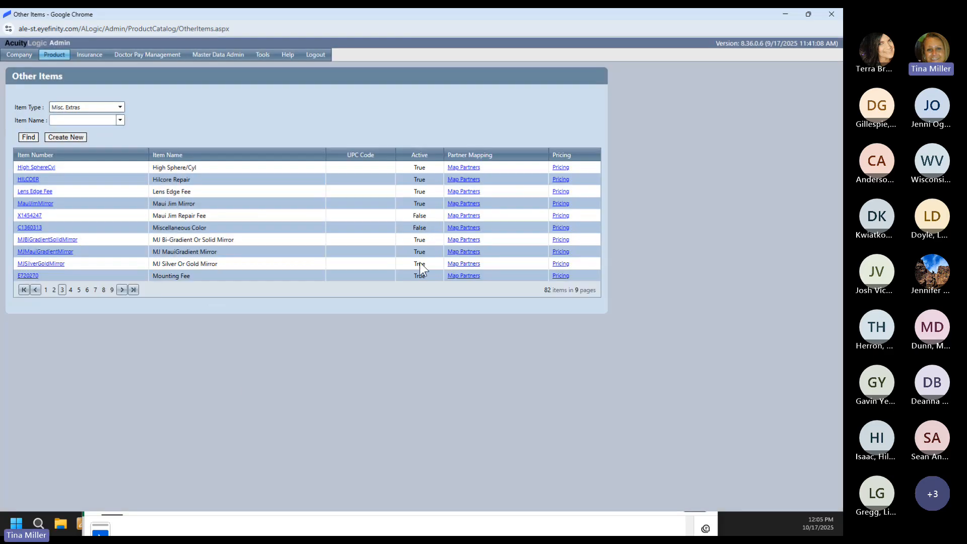
{"action": "left_click", "coordinate": [556, 240]}
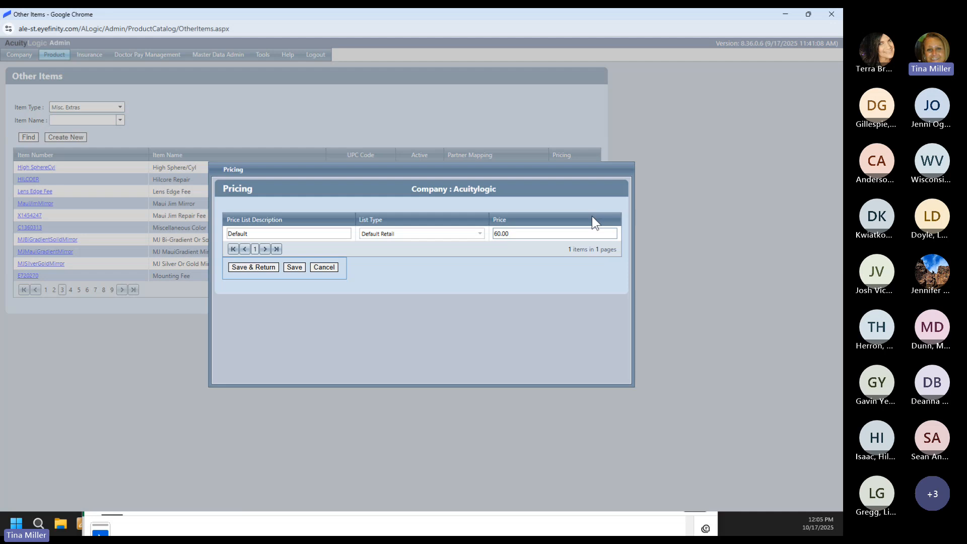
{"action": "left_click", "coordinate": [331, 268]}
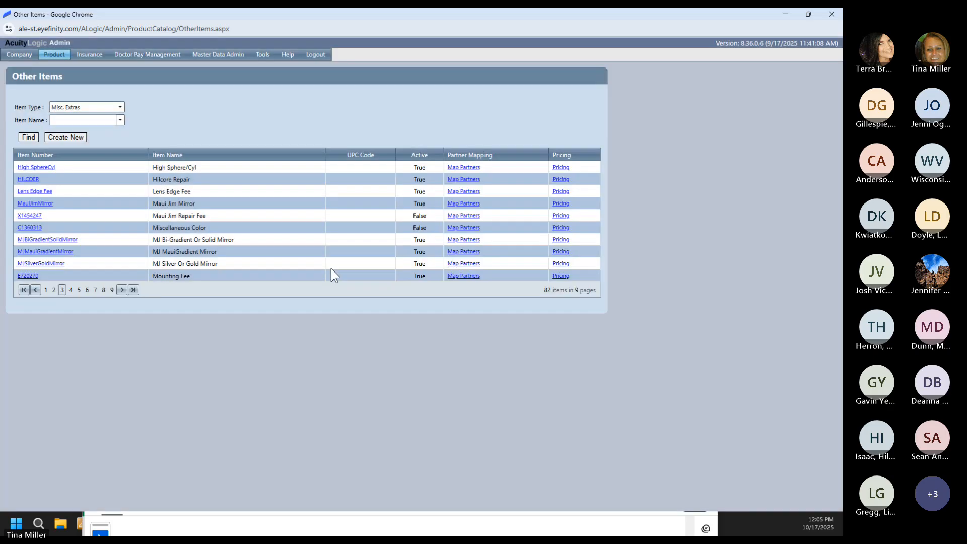
{"action": "left_click", "coordinate": [453, 241]}
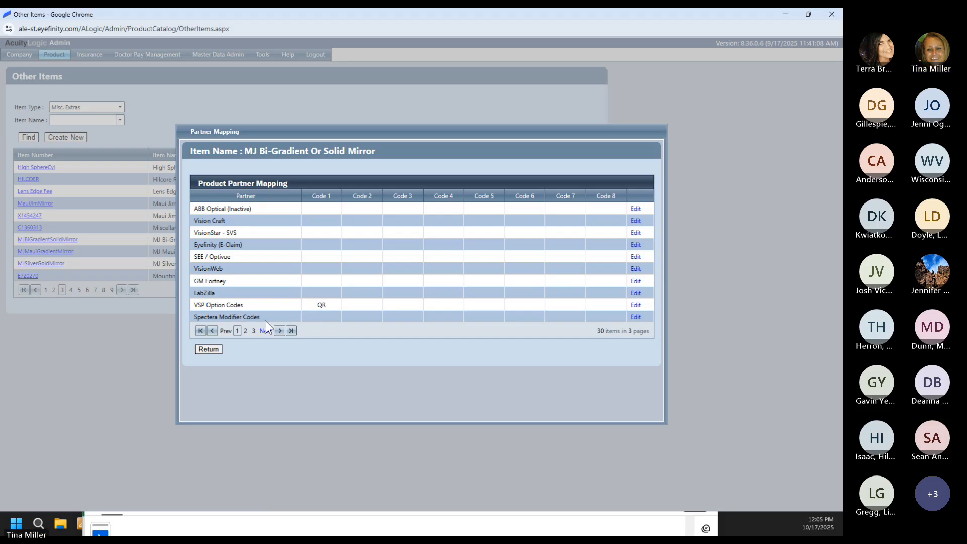
{"action": "left_click", "coordinate": [214, 348]}
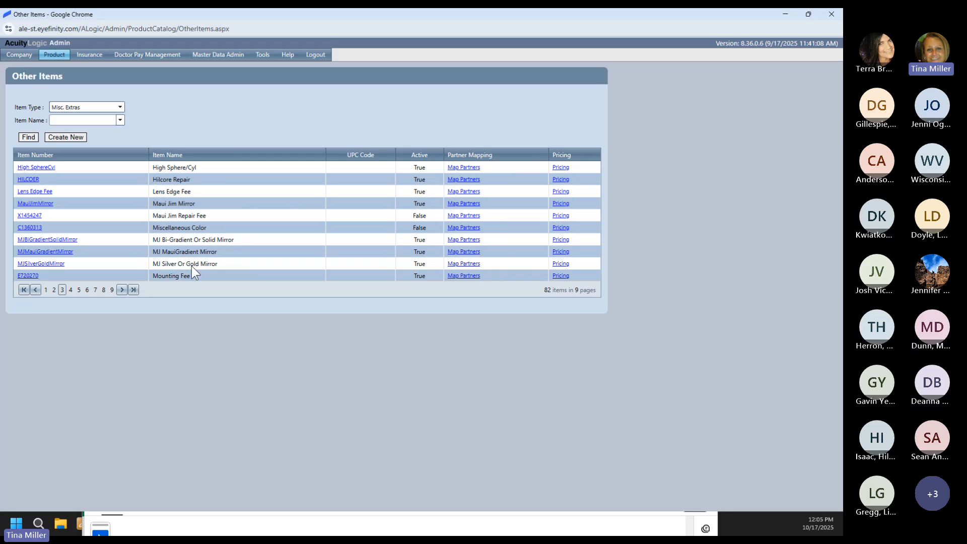
{"action": "left_click", "coordinate": [61, 264]}
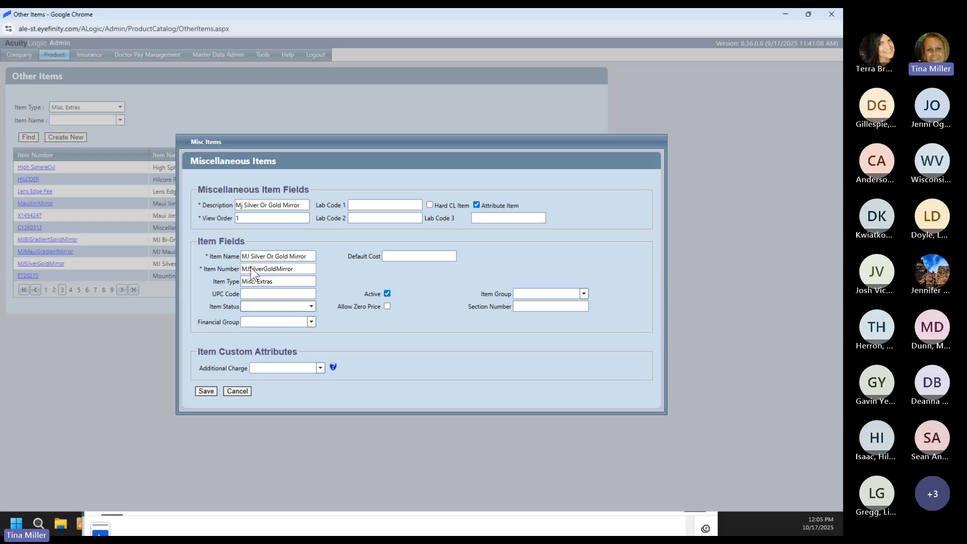
{"action": "left_click", "coordinate": [238, 392]}
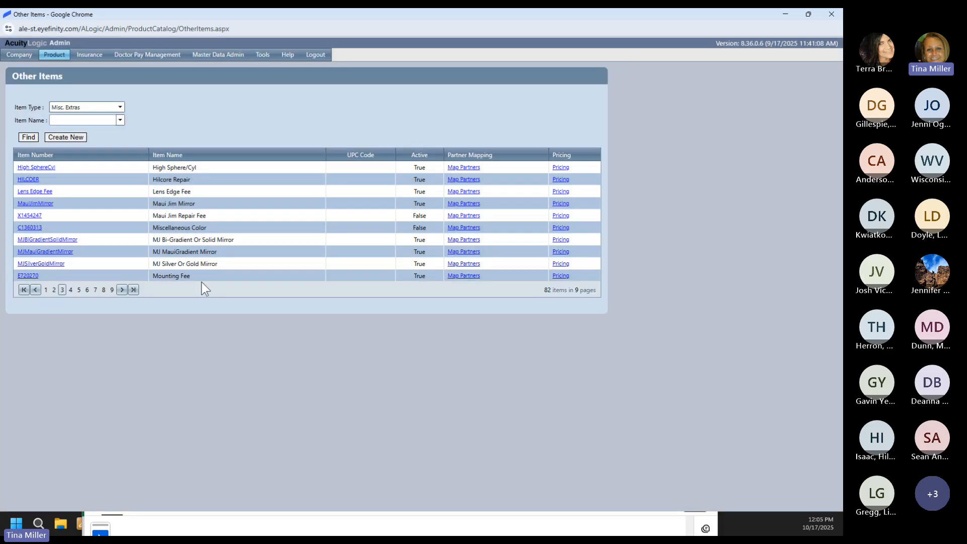
{"action": "left_click", "coordinate": [471, 264]}
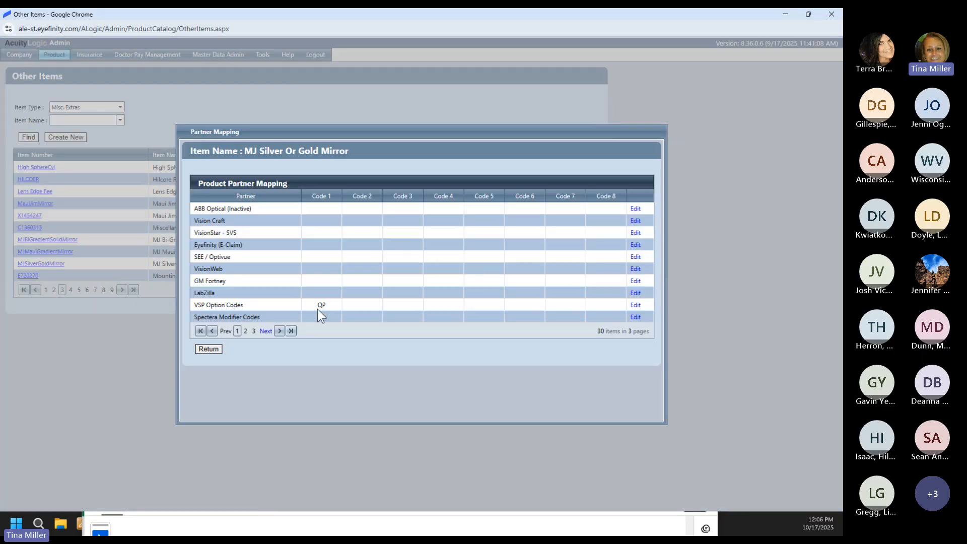
{"action": "left_click", "coordinate": [209, 348]}
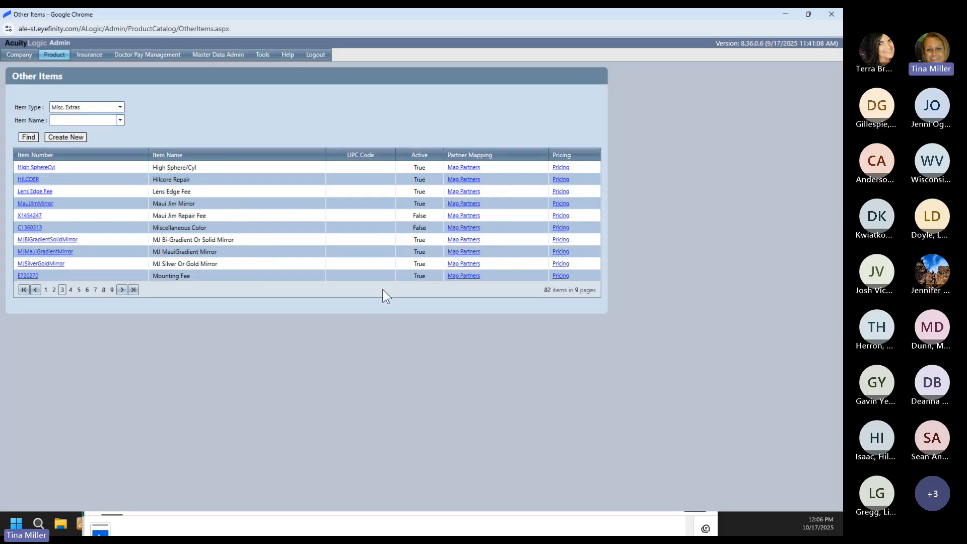
{"action": "left_click", "coordinate": [561, 263]}
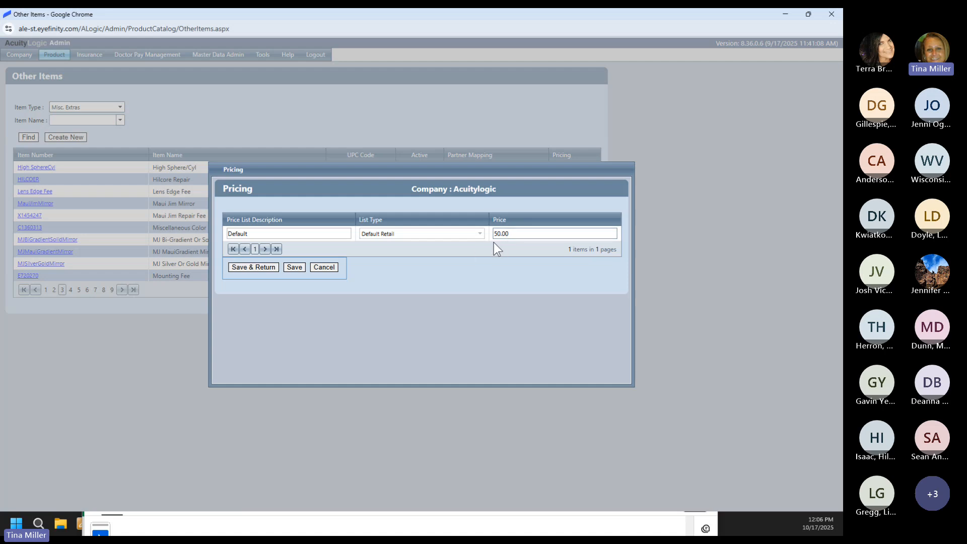
{"action": "left_click", "coordinate": [324, 267]}
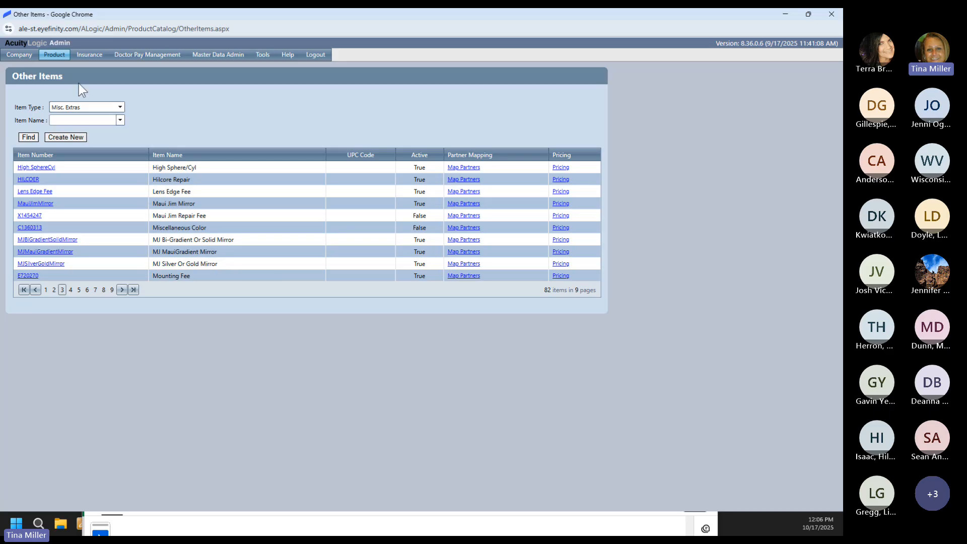
{"action": "mouse_move", "coordinate": [95, 59]}
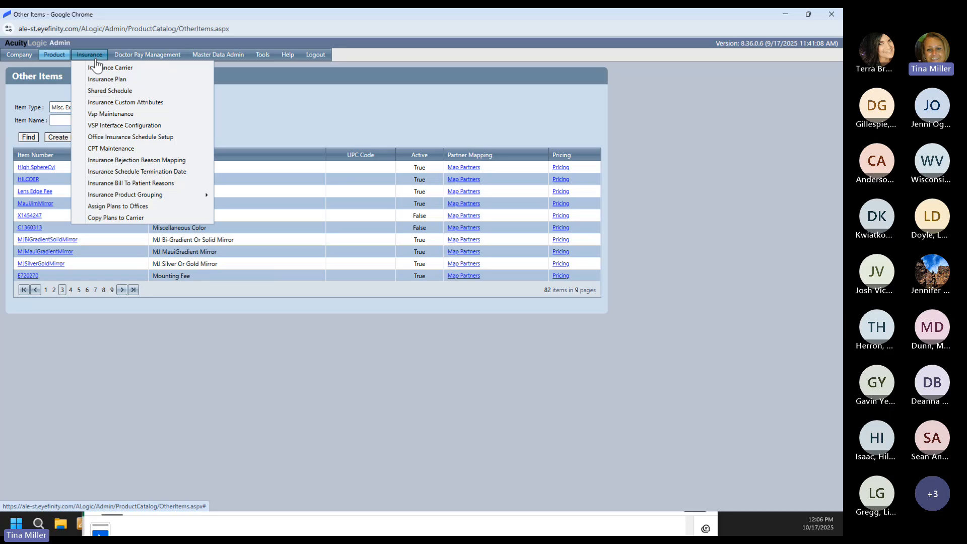
Step: Show CPT Item Code Mapping in CPT Maintenance, filtered by the 'Misc' item type to Misc. Extras
{"action": "left_click", "coordinate": [92, 150]}
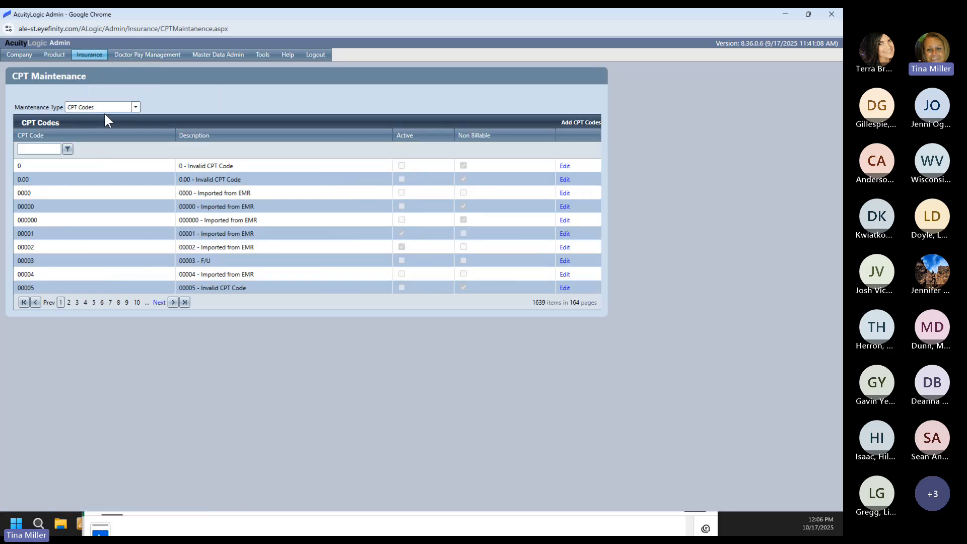
{"action": "left_click", "coordinate": [107, 106]}
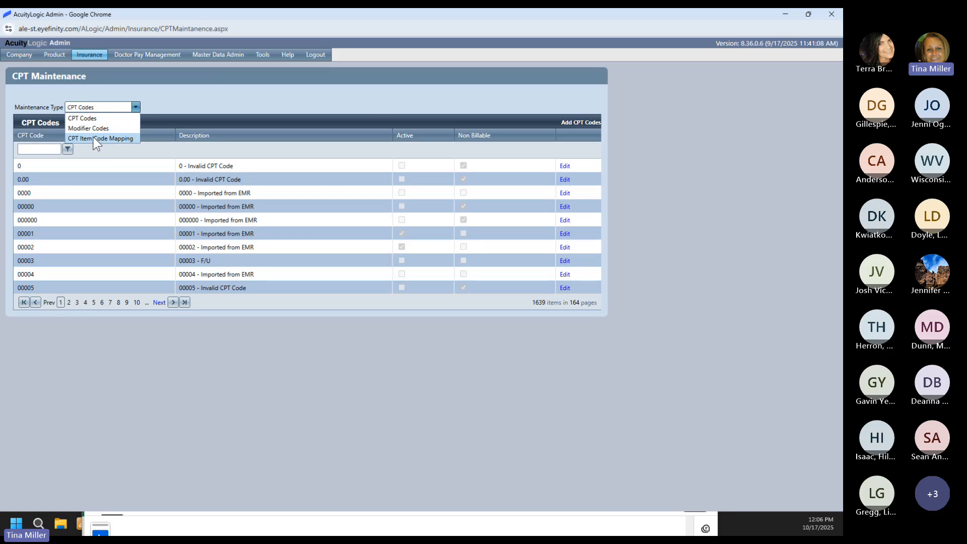
{"action": "left_click", "coordinate": [93, 137]}
{"action": "left_click", "coordinate": [54, 149]}
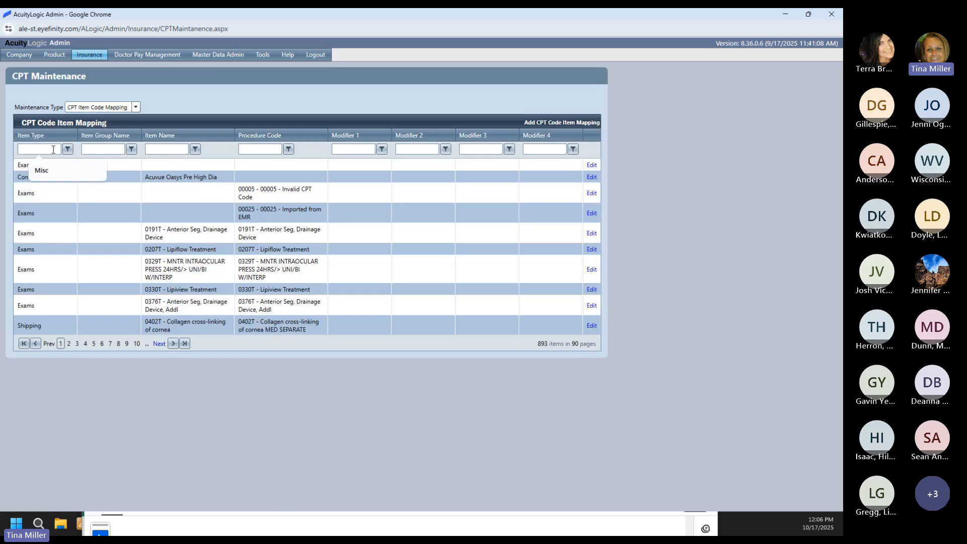
{"action": "type", "text": "Misc"}
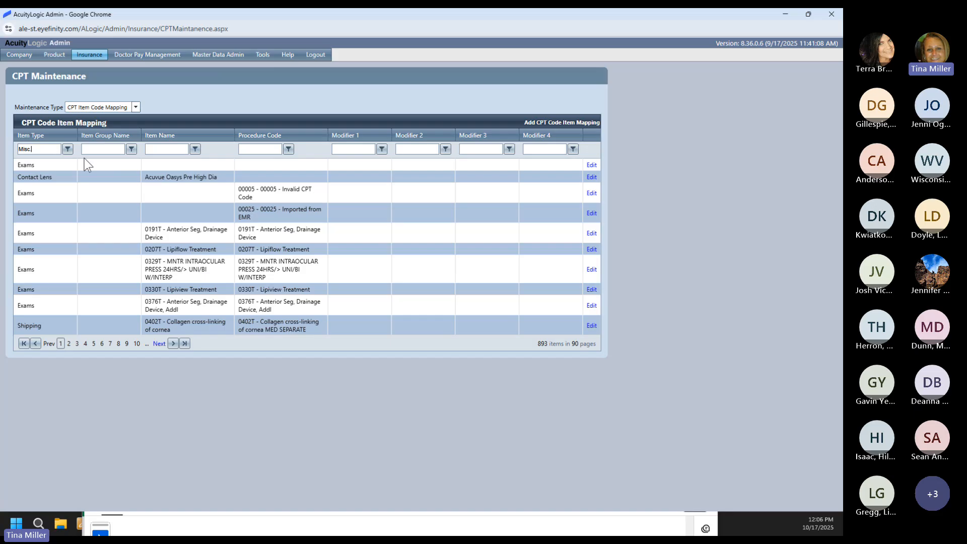
{"action": "left_click", "coordinate": [67, 149]}
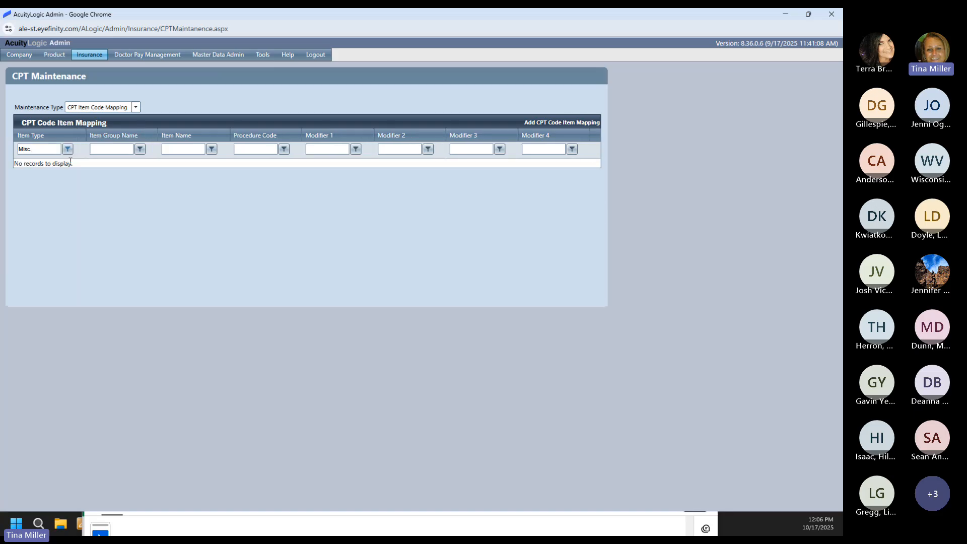
{"action": "left_click", "coordinate": [67, 149]}
Step: Reapply the Misc. Extras filter and view page 2, where MJ mirrors map to V2761
{"action": "left_click", "coordinate": [82, 177]}
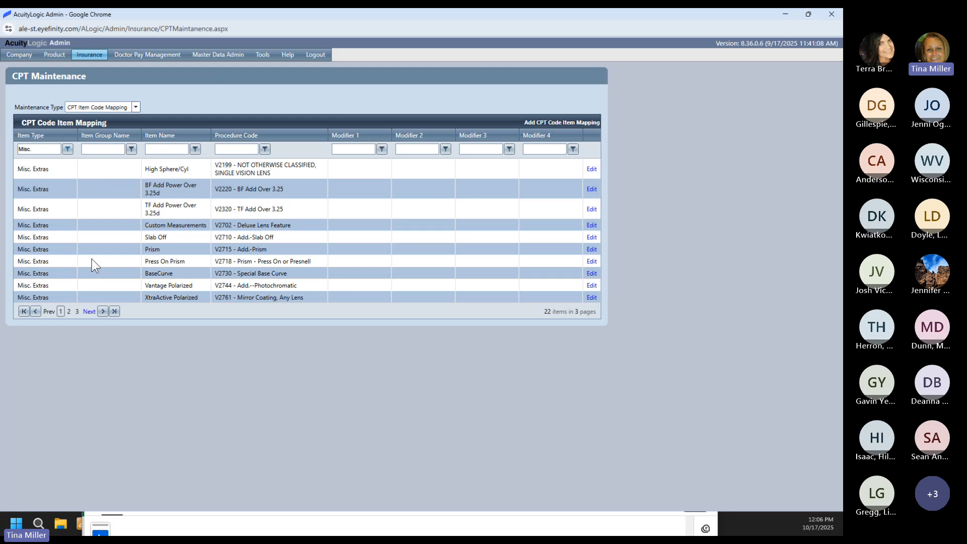
{"action": "left_click", "coordinate": [69, 311]}
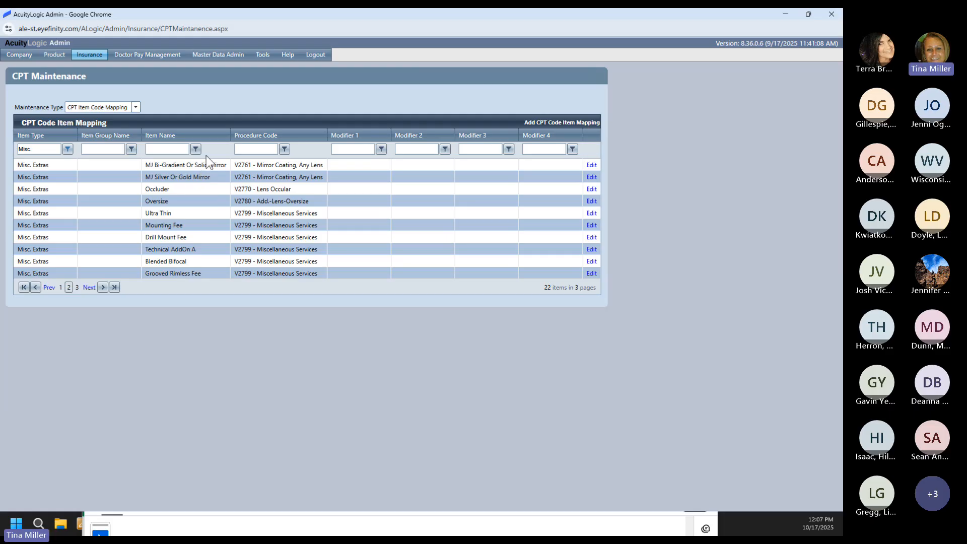
Step: Go to Product > Eyeglass Lens > Lens Base Type
{"action": "mouse_move", "coordinate": [54, 56]}
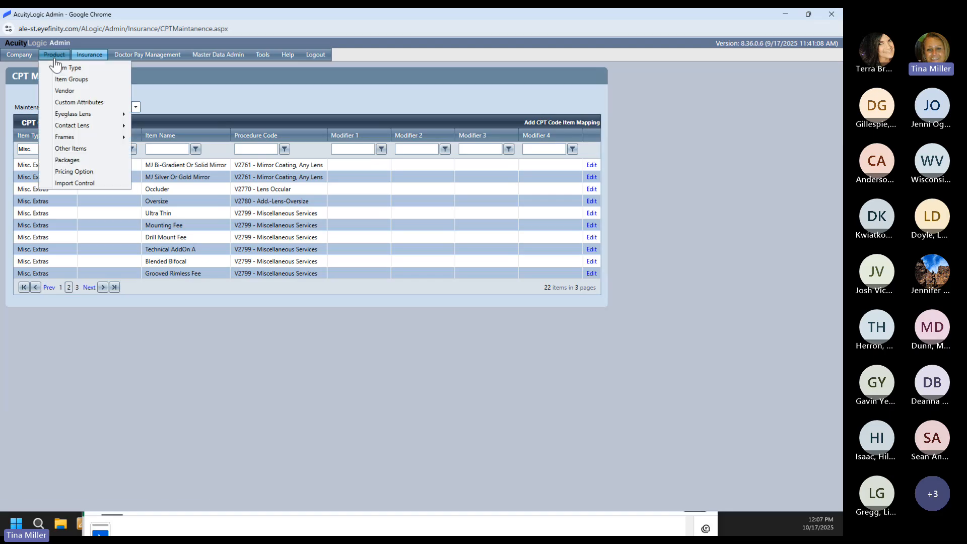
{"action": "mouse_move", "coordinate": [84, 117]}
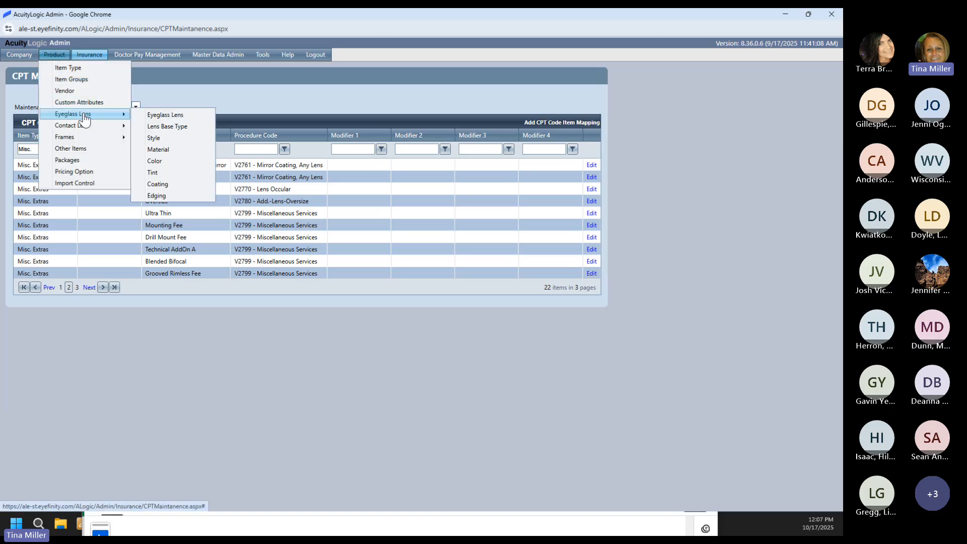
{"action": "left_click", "coordinate": [142, 129]}
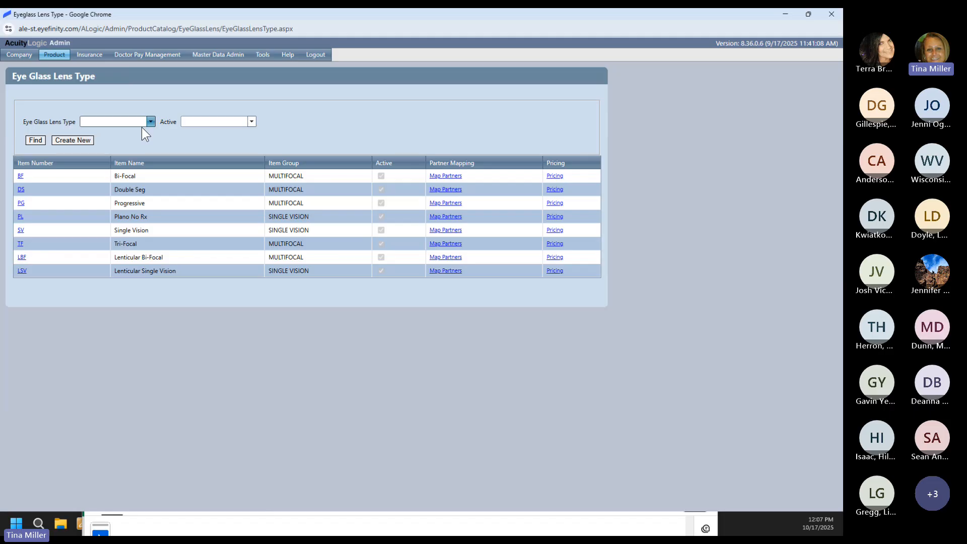
{"action": "left_click", "coordinate": [20, 215]}
{"action": "left_click", "coordinate": [20, 204]}
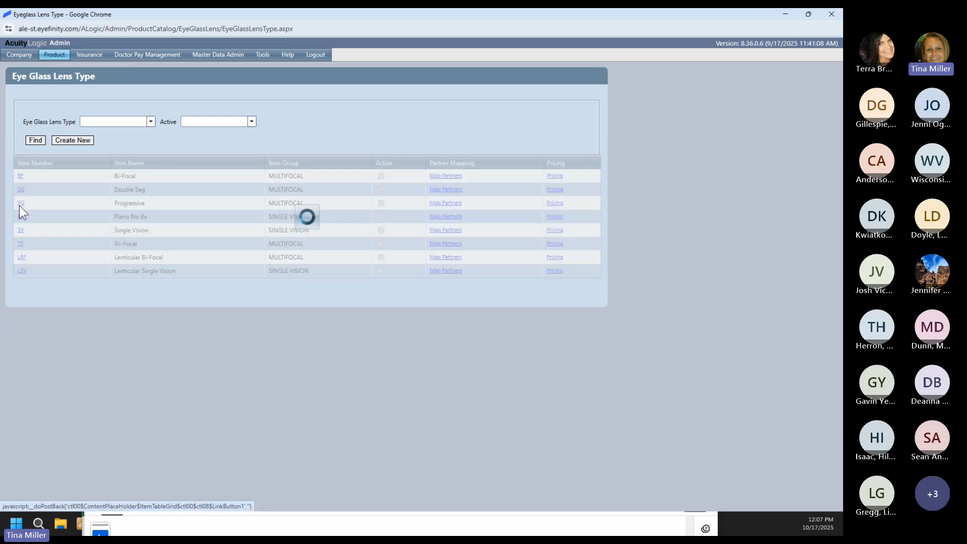
{"action": "left_click", "coordinate": [289, 206]}
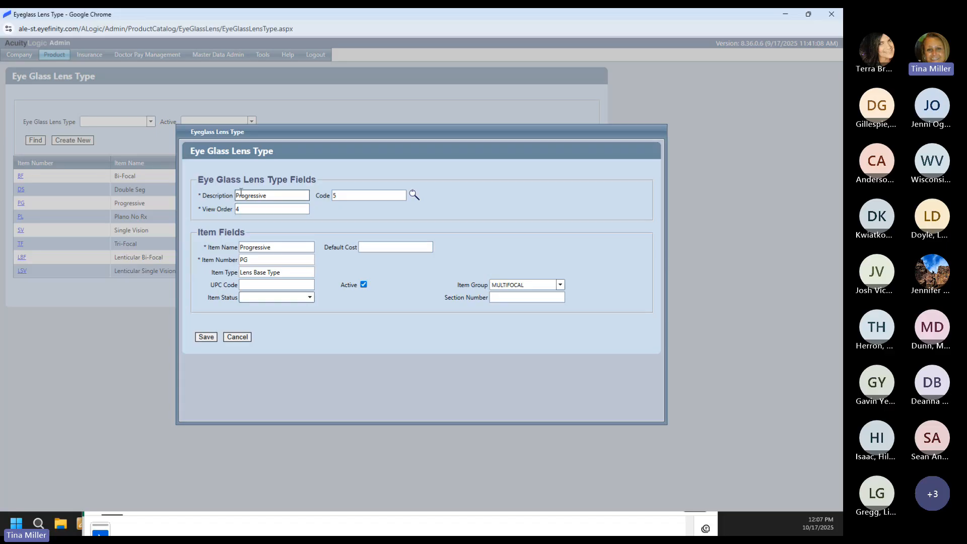
{"action": "left_click", "coordinate": [337, 198]}
{"action": "left_click", "coordinate": [237, 337]}
{"action": "left_click", "coordinate": [551, 202]}
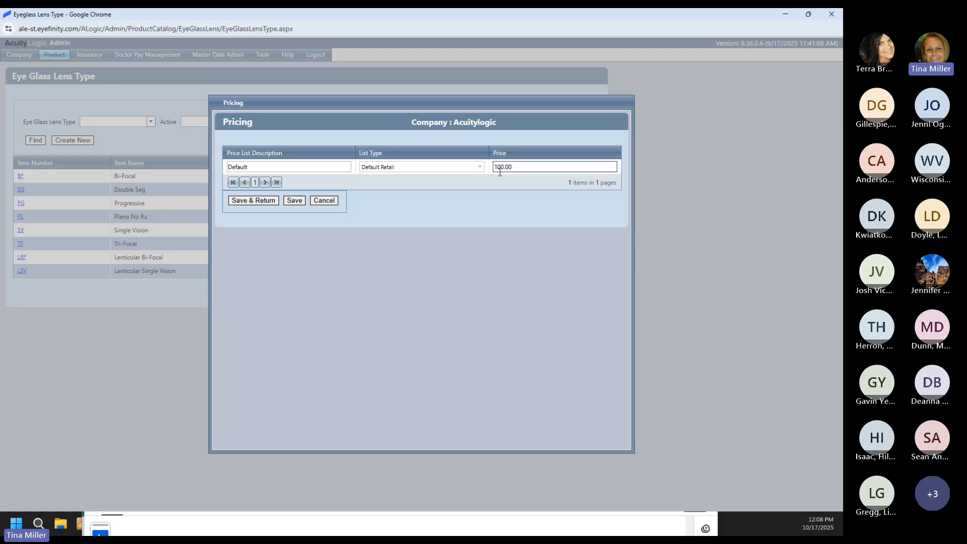
{"action": "left_click", "coordinate": [324, 200]}
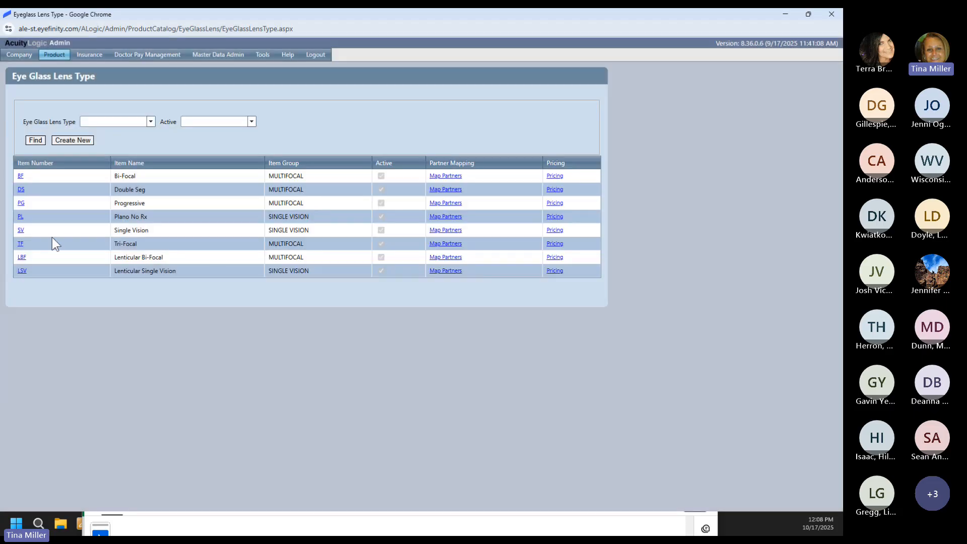
{"action": "left_click", "coordinate": [20, 230]}
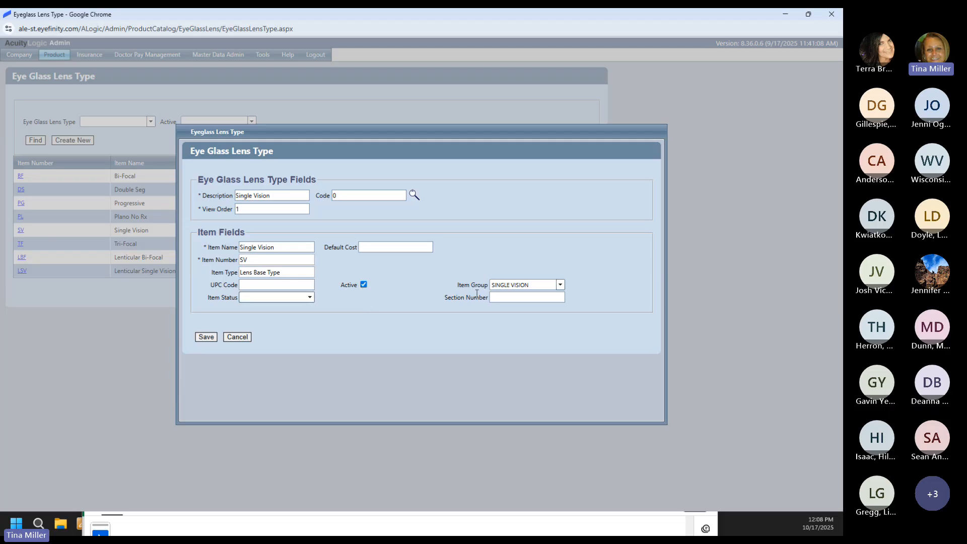
{"action": "left_click", "coordinate": [248, 336]}
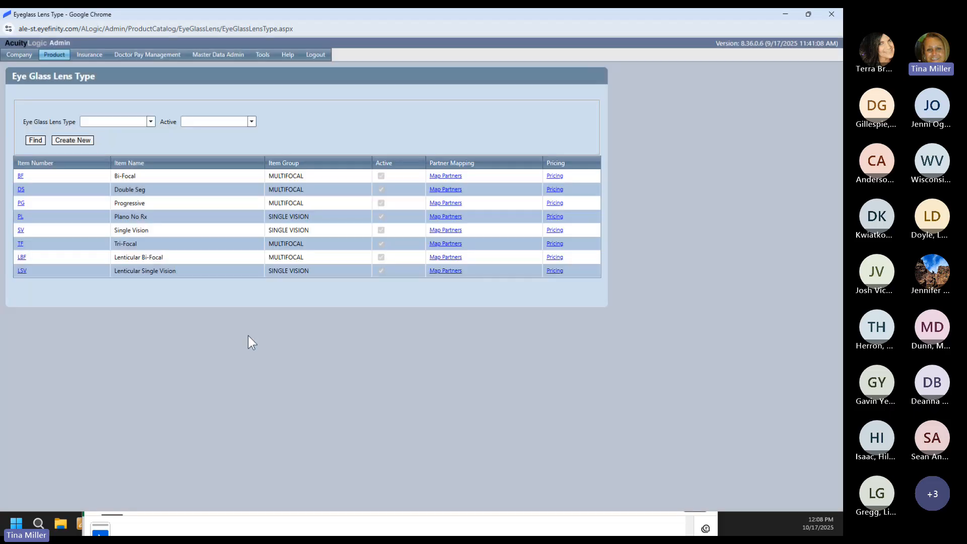
{"action": "left_click", "coordinate": [555, 230]}
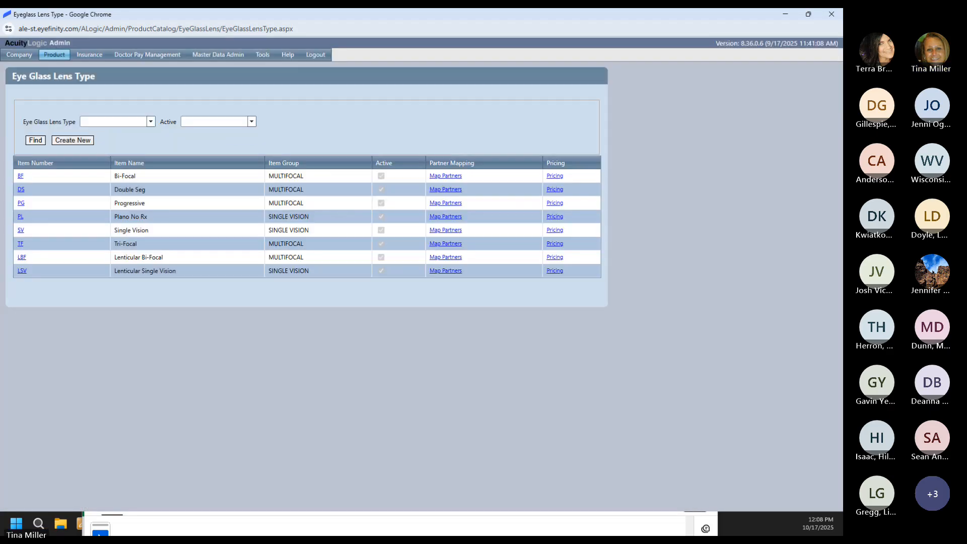
Step: Open the Eyeglass Lens Style list, then bring the Maui Jim order PDF forward
{"action": "left_click", "coordinate": [54, 55]}
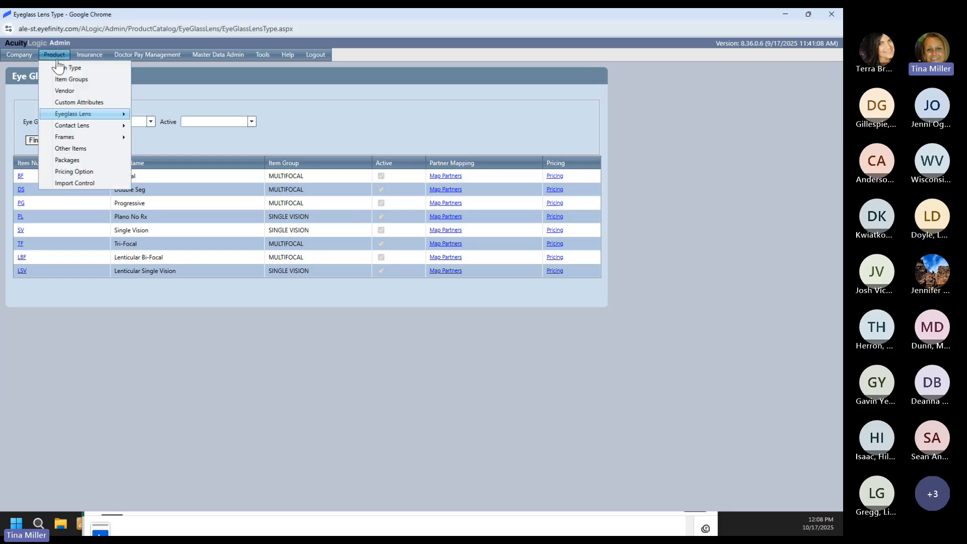
{"action": "mouse_move", "coordinate": [83, 117]}
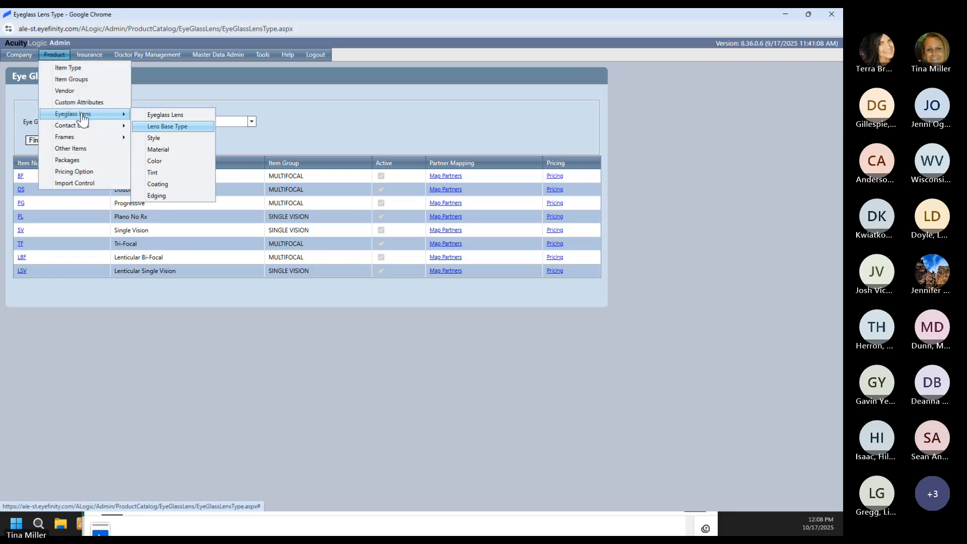
{"action": "left_click", "coordinate": [158, 138]}
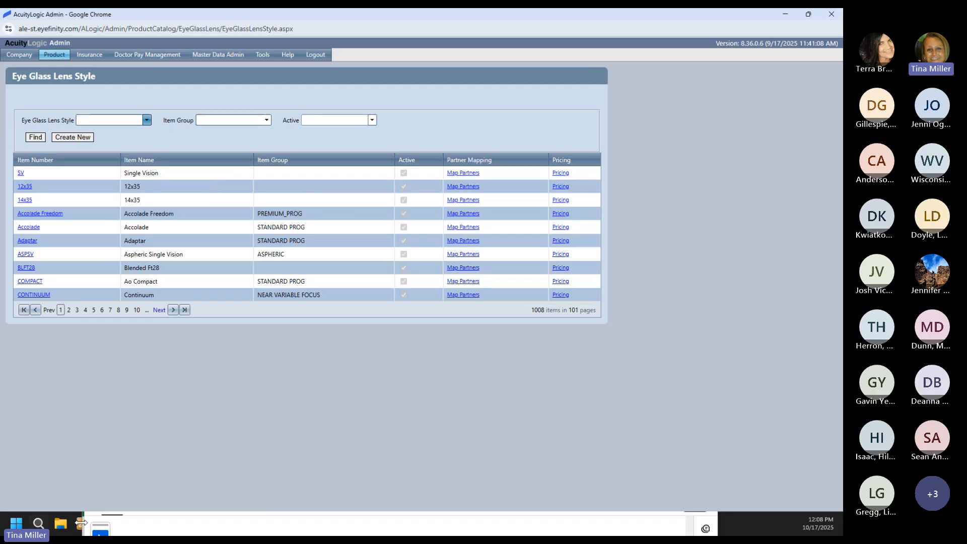
{"action": "left_click", "coordinate": [213, 524]}
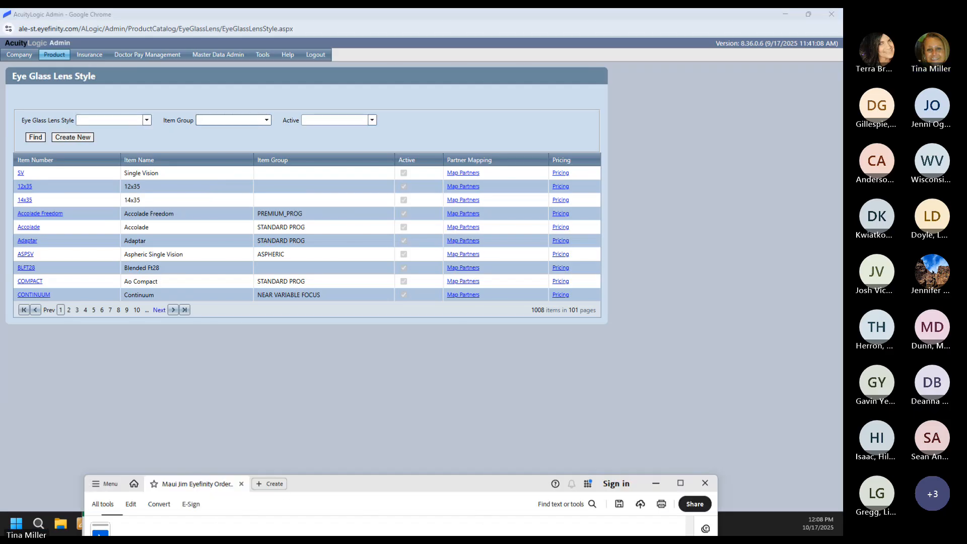
Step: Maximize the Maui Jim June 2025 Formulary Updates workbook and scroll through its Solid or Bi-Gradient Mirrors rows
{"action": "left_click_drag", "start_coordinate": [330, 503], "coordinate": [386, 114]}
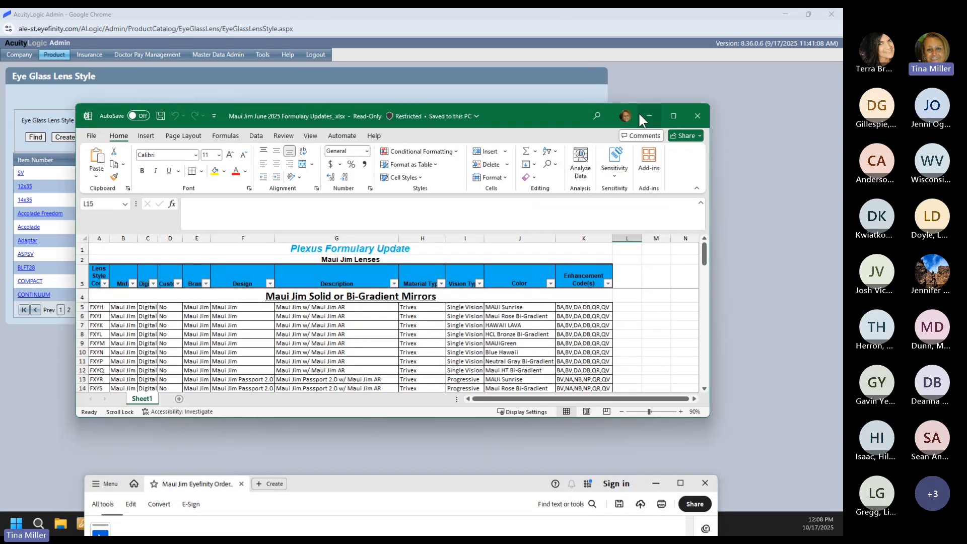
{"action": "left_click", "coordinate": [673, 116]}
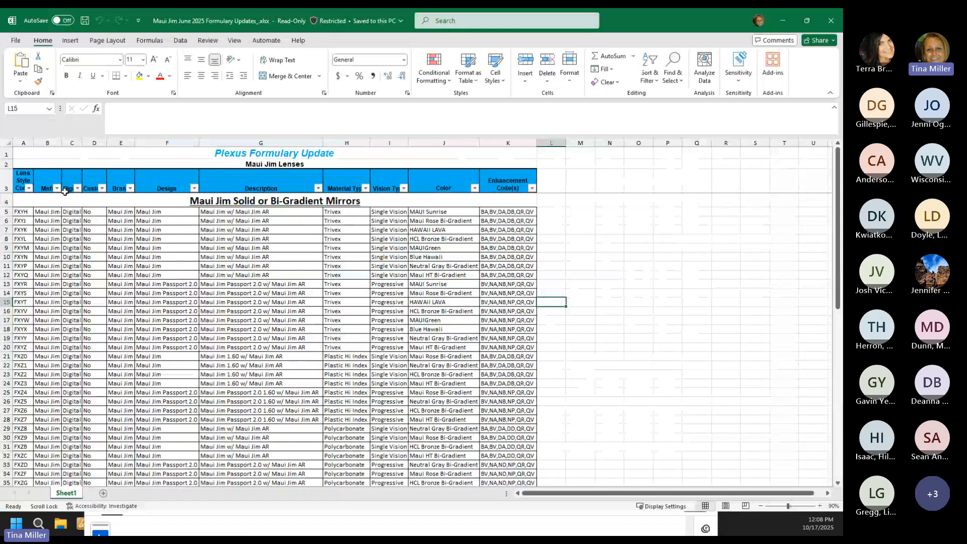
{"action": "scroll", "coordinate": [66, 202], "scroll_direction": "down", "scroll_amount": 1}
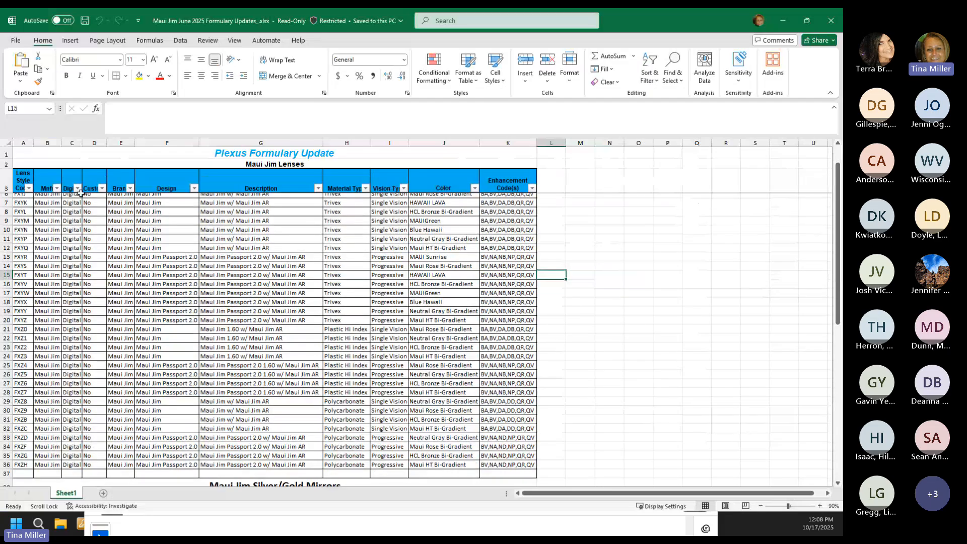
{"action": "scroll", "coordinate": [70, 348], "scroll_direction": "down", "scroll_amount": 4}
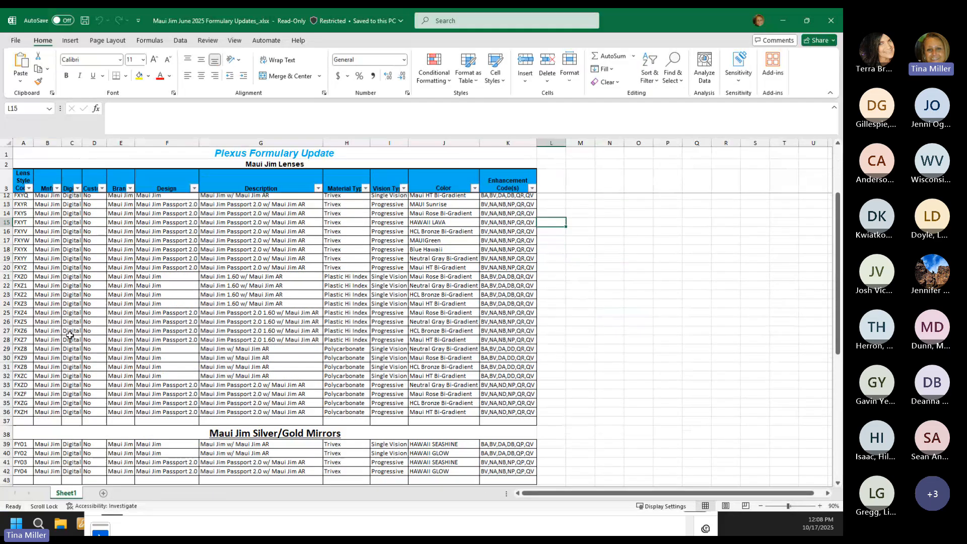
{"action": "scroll", "coordinate": [73, 389], "scroll_direction": "down", "scroll_amount": 1}
{"action": "scroll", "coordinate": [73, 398], "scroll_direction": "up", "scroll_amount": 2}
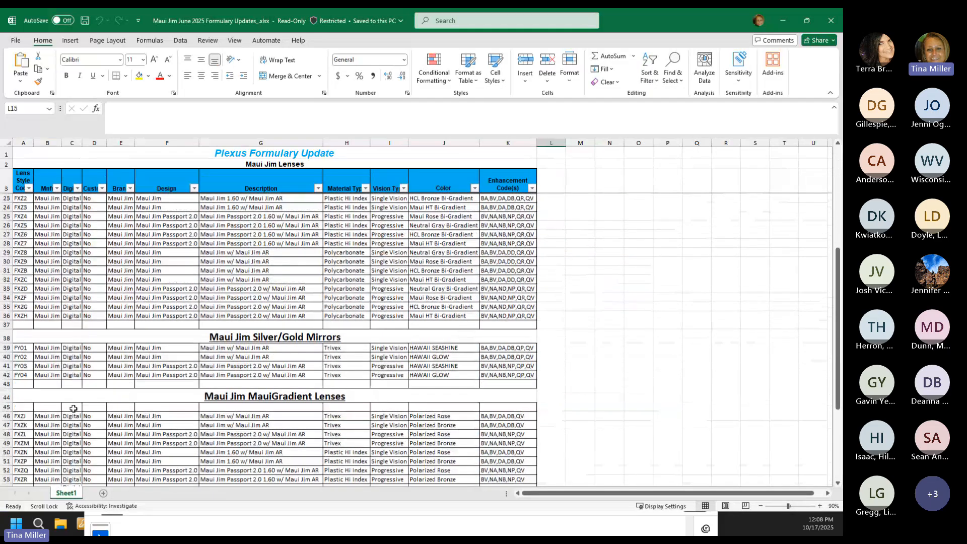
{"action": "scroll", "coordinate": [73, 406], "scroll_direction": "up", "scroll_amount": 4}
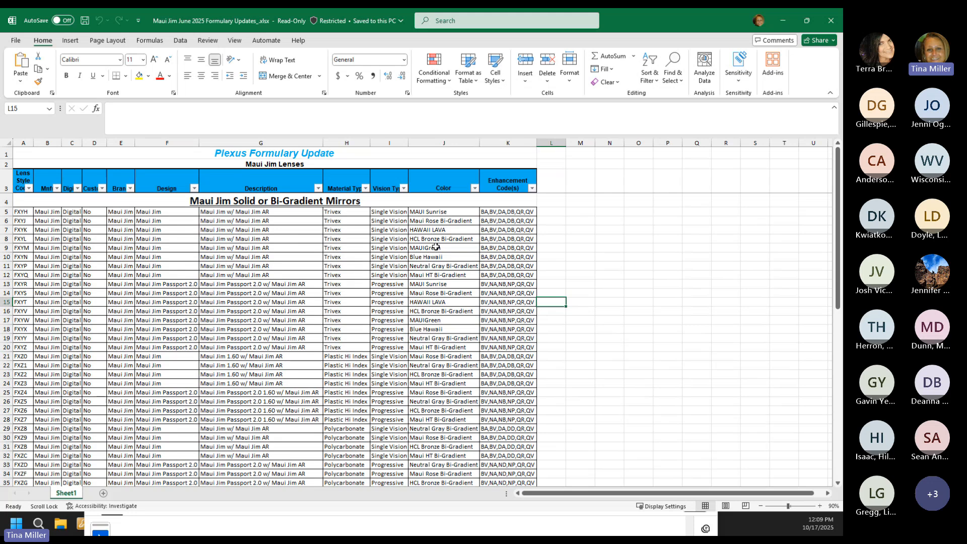
Step: Review the Silver/Gold Mirrors and MauiGradient lens sections, then move Excel aside
{"action": "scroll", "coordinate": [353, 322], "scroll_direction": "down", "scroll_amount": 1}
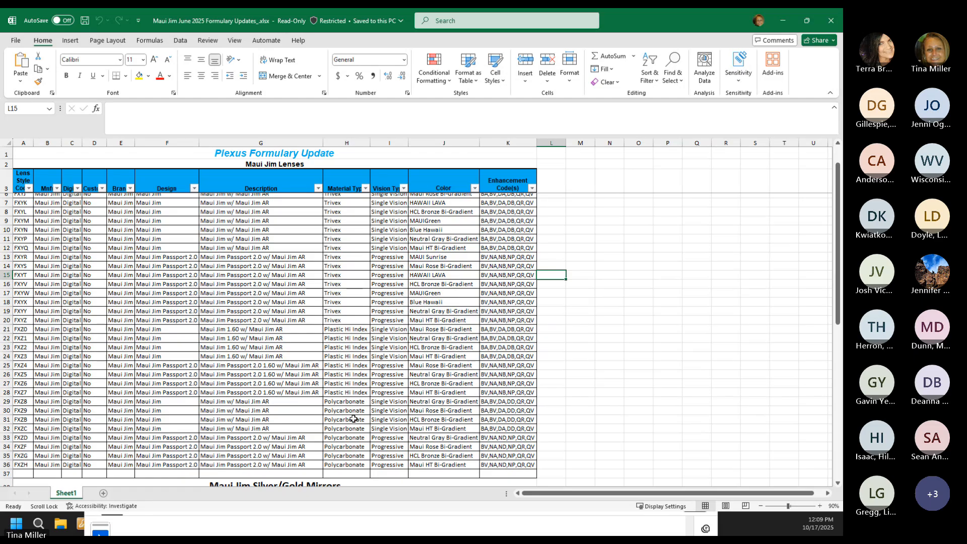
{"action": "scroll", "coordinate": [354, 418], "scroll_direction": "down", "scroll_amount": 6}
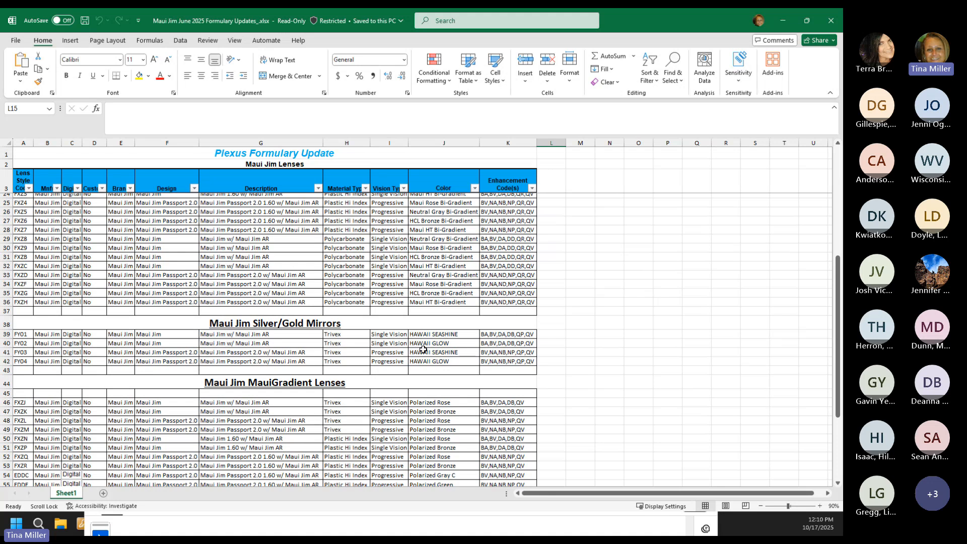
{"action": "scroll", "coordinate": [318, 394], "scroll_direction": "down", "scroll_amount": 5}
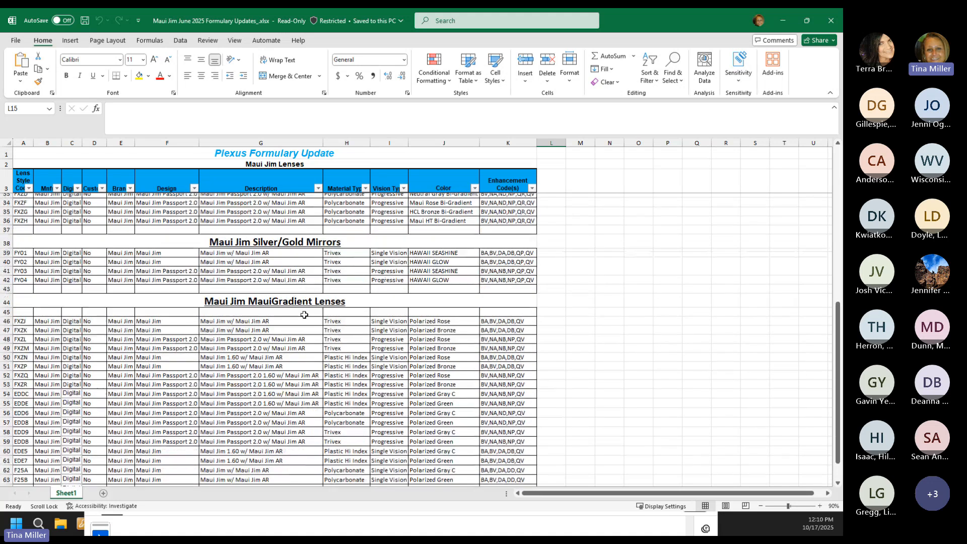
{"action": "scroll", "coordinate": [304, 315], "scroll_direction": "down", "scroll_amount": 1}
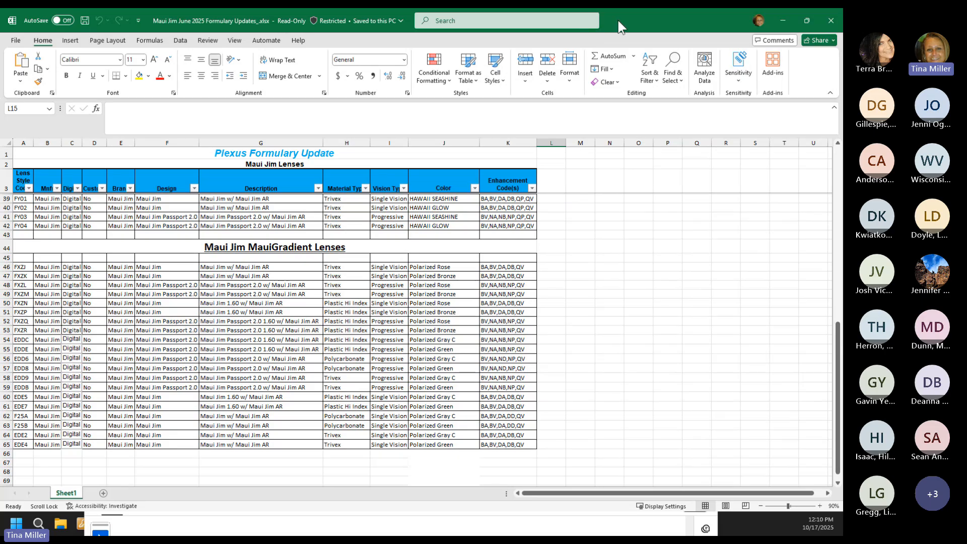
{"action": "left_click_drag", "start_coordinate": [617, 20], "coordinate": [519, 489]}
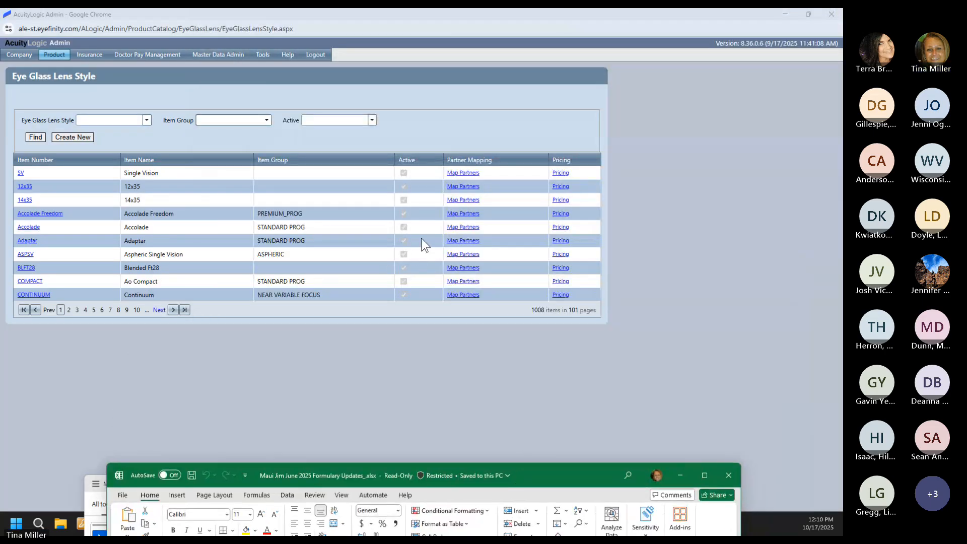
Step: Search lens styles for 'Maui' and find Maui Jim Digital Poly Pal (MJDIGPLYPAL)
{"action": "left_click", "coordinate": [146, 120]}
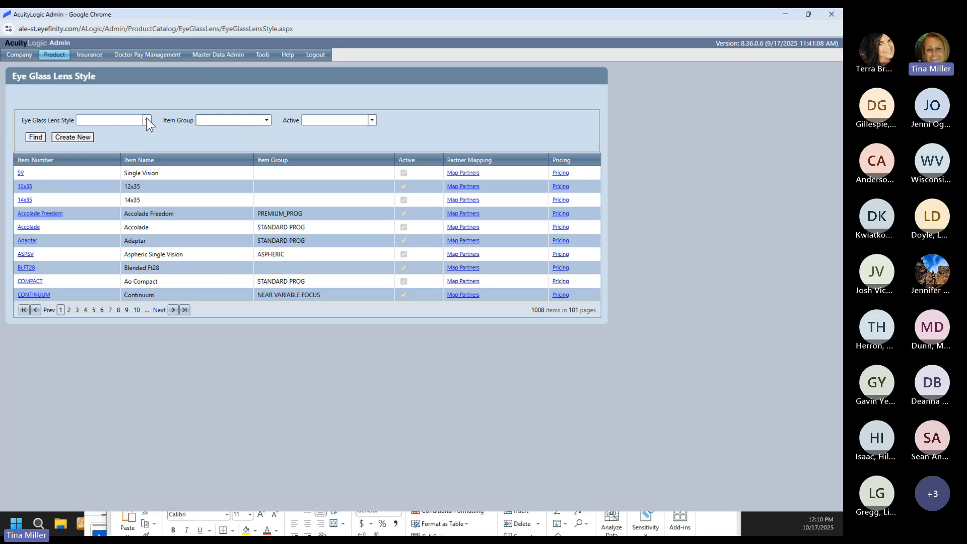
{"action": "type", "text": "Maui"}
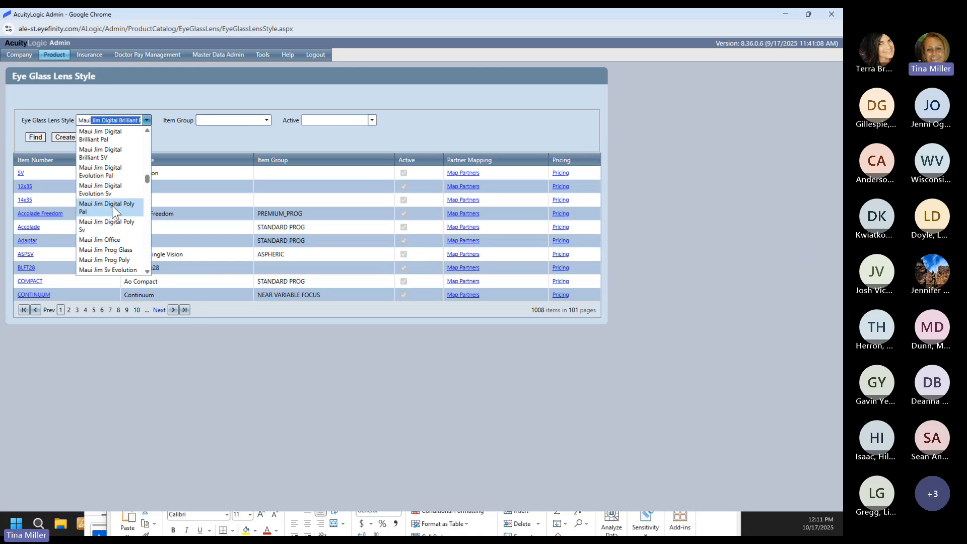
{"action": "left_click", "coordinate": [112, 204]}
{"action": "left_click", "coordinate": [32, 136]}
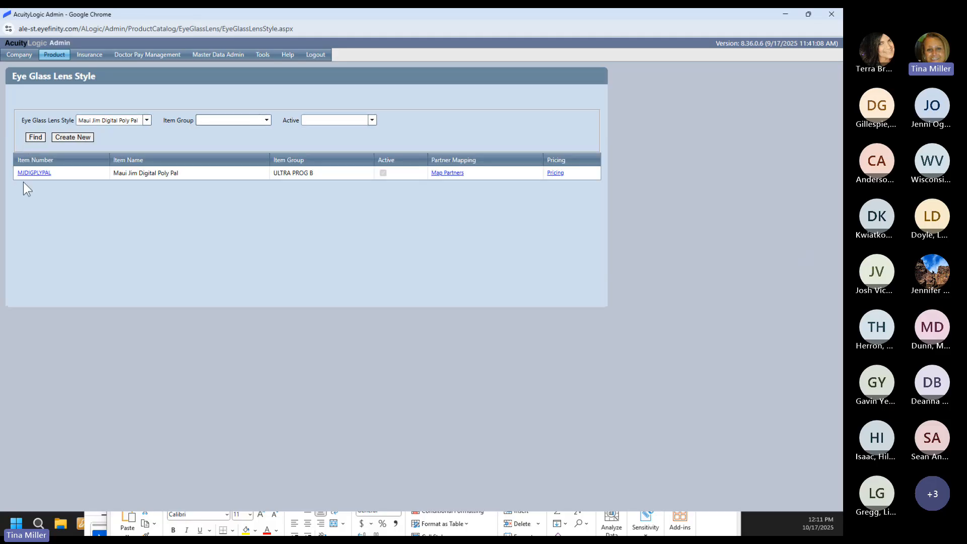
{"action": "left_click", "coordinate": [34, 173]}
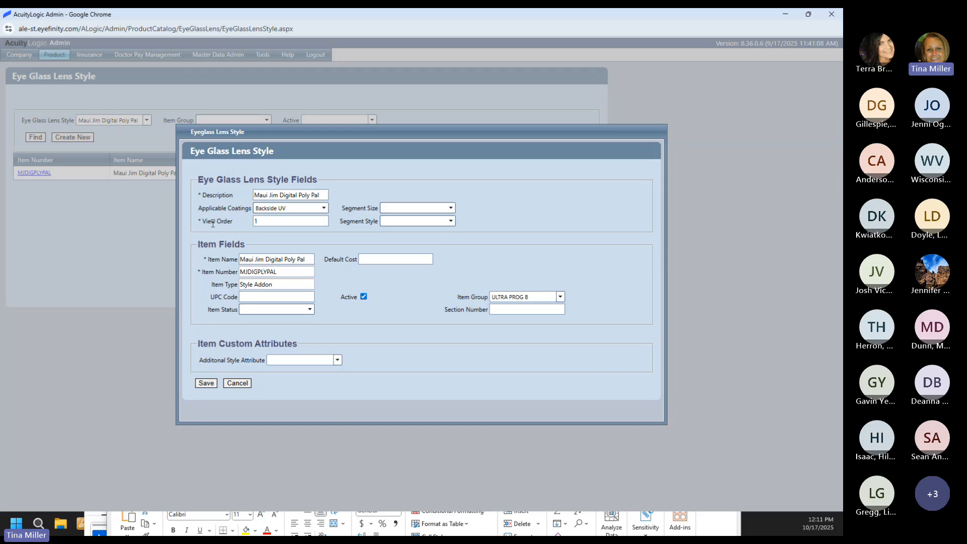
{"action": "left_click", "coordinate": [260, 226]}
{"action": "left_click", "coordinate": [231, 382]}
{"action": "left_click", "coordinate": [554, 174]}
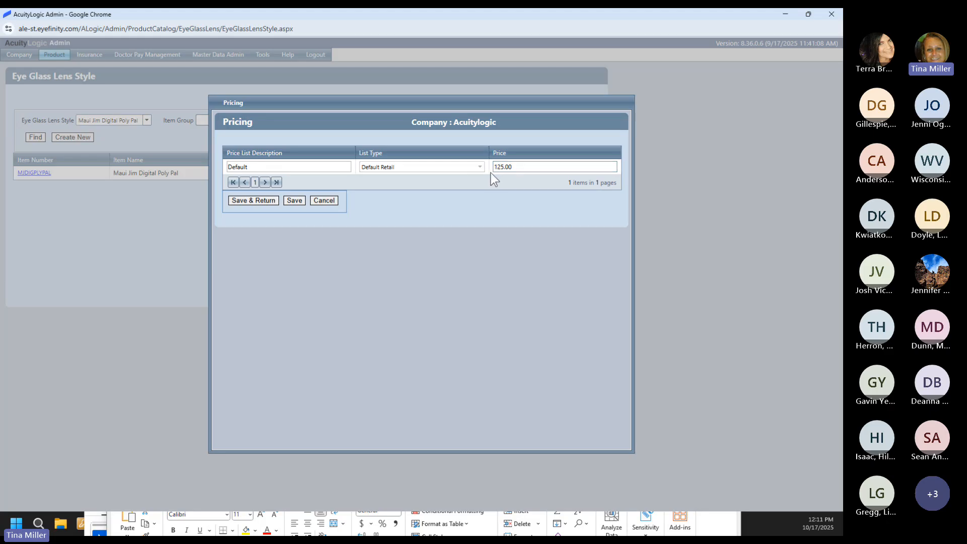
{"action": "left_click", "coordinate": [324, 200]}
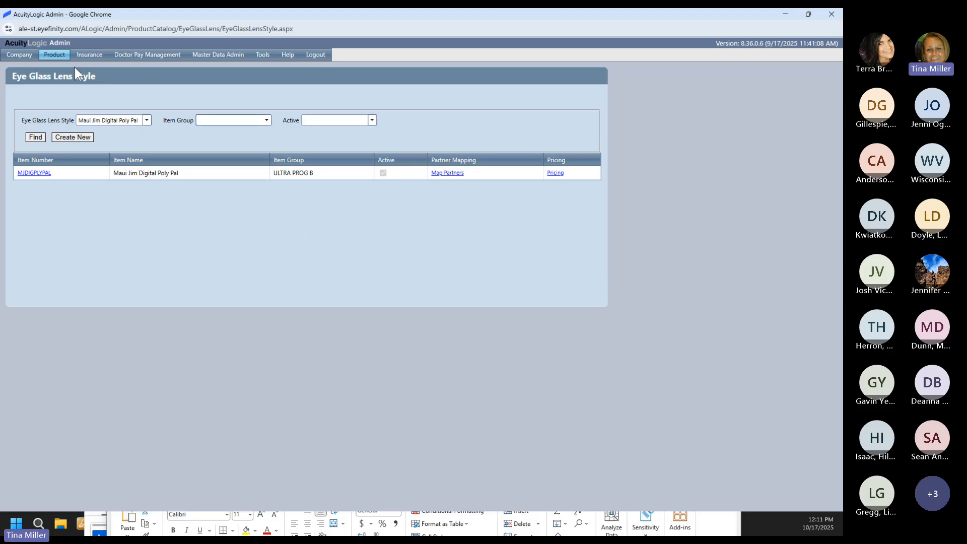
Step: Open the Eyeglass Lens Material list and review the Hi-Index Plastic 1.60 (P160) record's fields
{"action": "mouse_move", "coordinate": [57, 58]}
{"action": "mouse_move", "coordinate": [57, 115]}
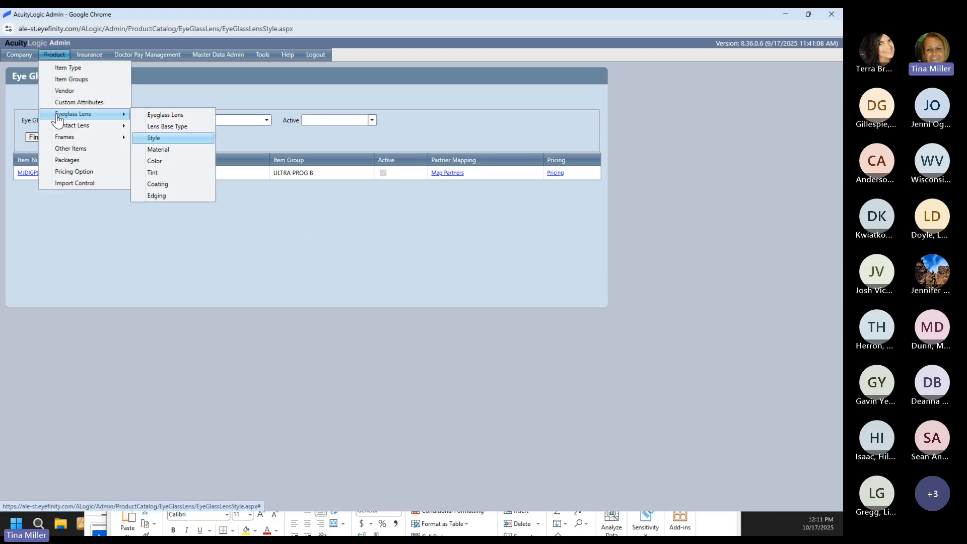
{"action": "left_click", "coordinate": [174, 149]}
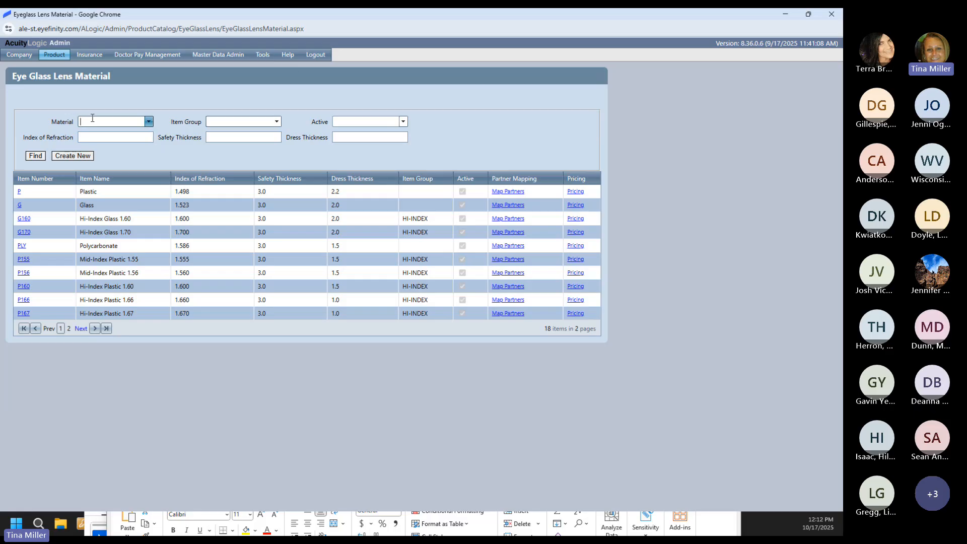
{"action": "type", "text": "High Index"}
{"action": "left_click", "coordinate": [21, 286]}
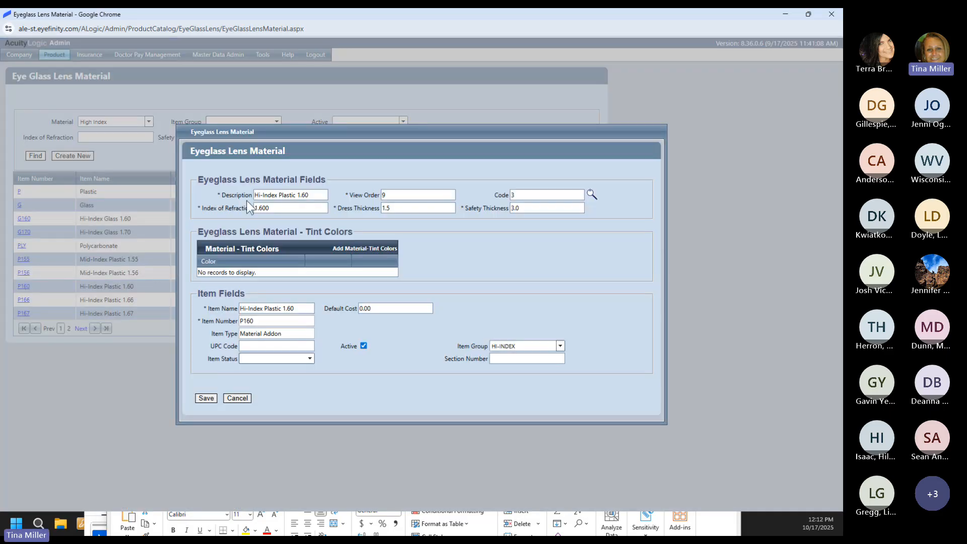
{"action": "left_click", "coordinate": [272, 208]}
{"action": "left_click", "coordinate": [272, 309]}
Step: Close the P160 record unsaved and review its pricing without changes
{"action": "left_click", "coordinate": [240, 398]}
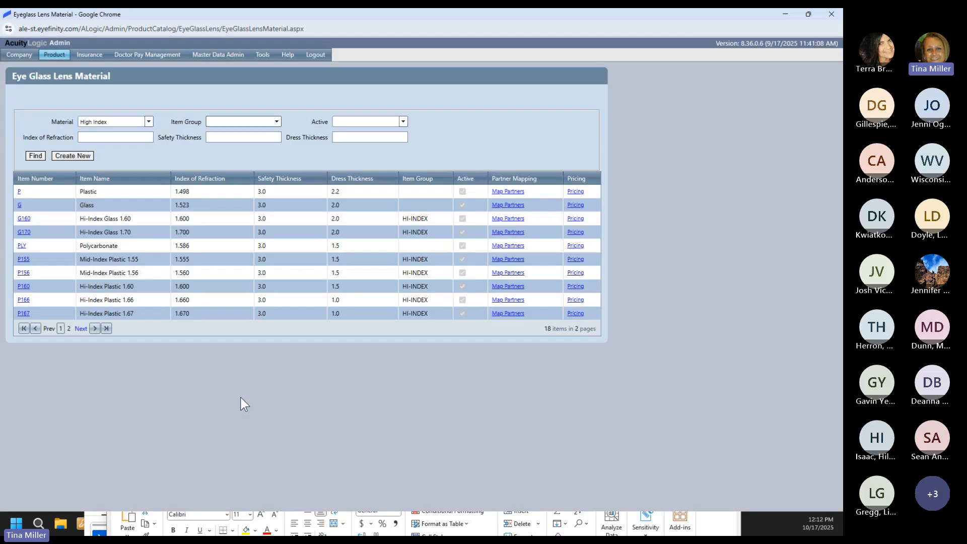
{"action": "left_click", "coordinate": [571, 284]}
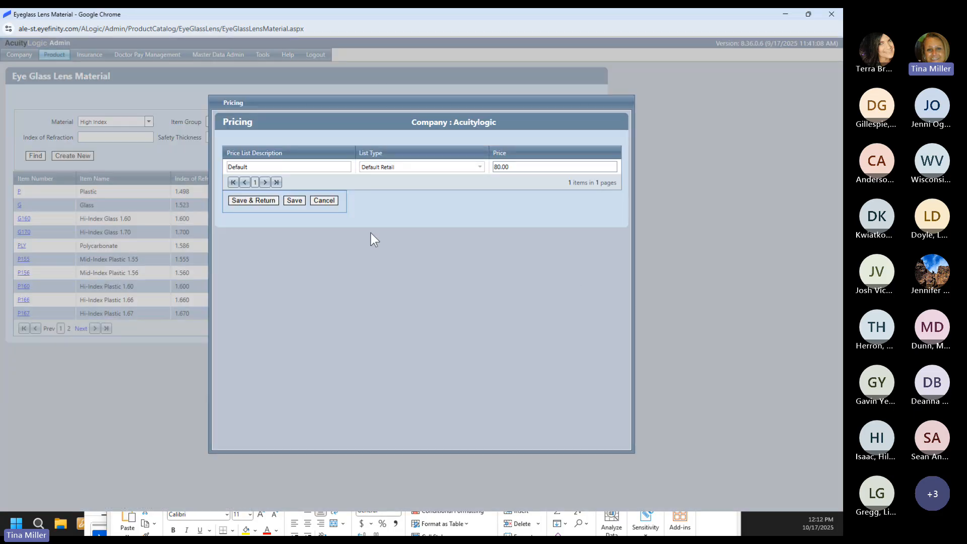
{"action": "left_click", "coordinate": [328, 199]}
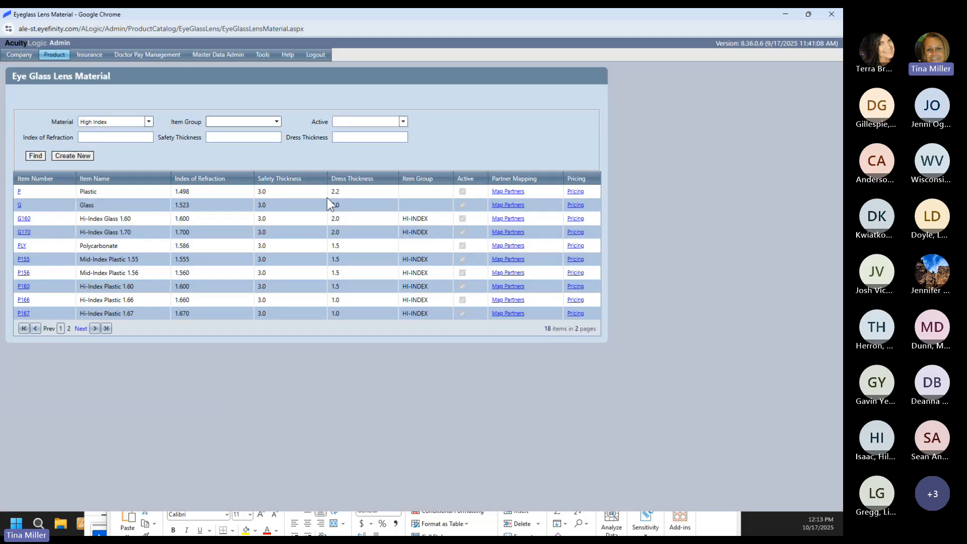
Step: Filter materials to Trivex 1.53 and review the TVX record and price list unchanged
{"action": "left_click", "coordinate": [126, 120]}
{"action": "type", "text": "Tr"}
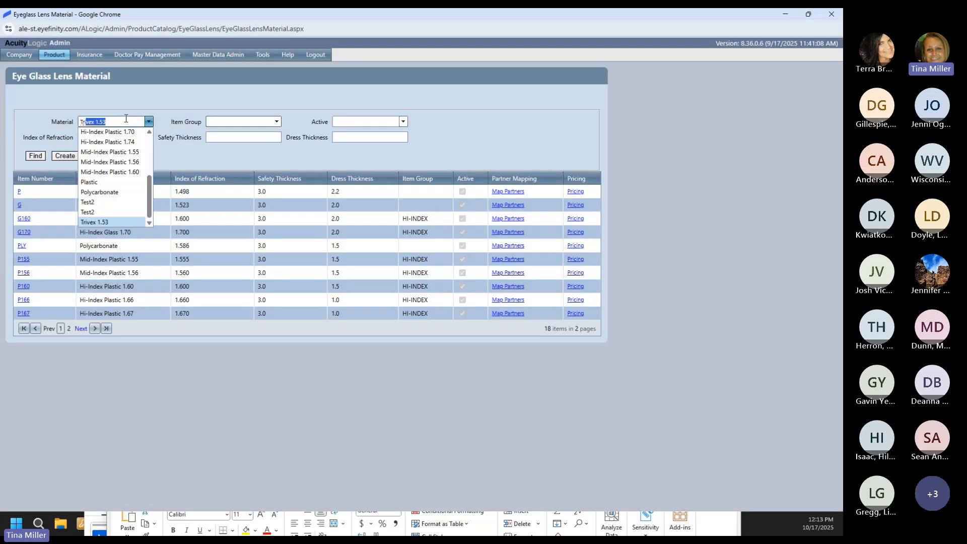
{"action": "type", "text": "ivex"}
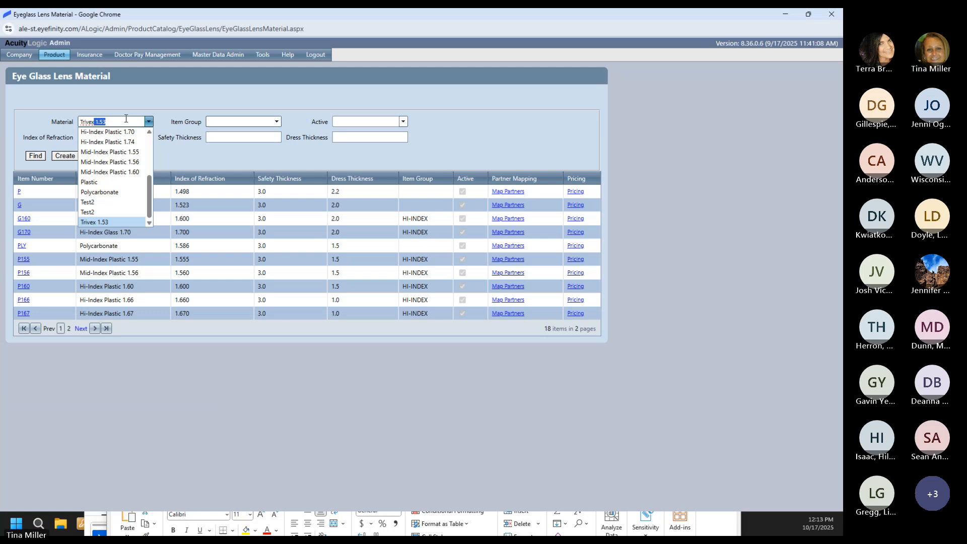
{"action": "left_click", "coordinate": [104, 220]}
{"action": "left_click", "coordinate": [38, 156]}
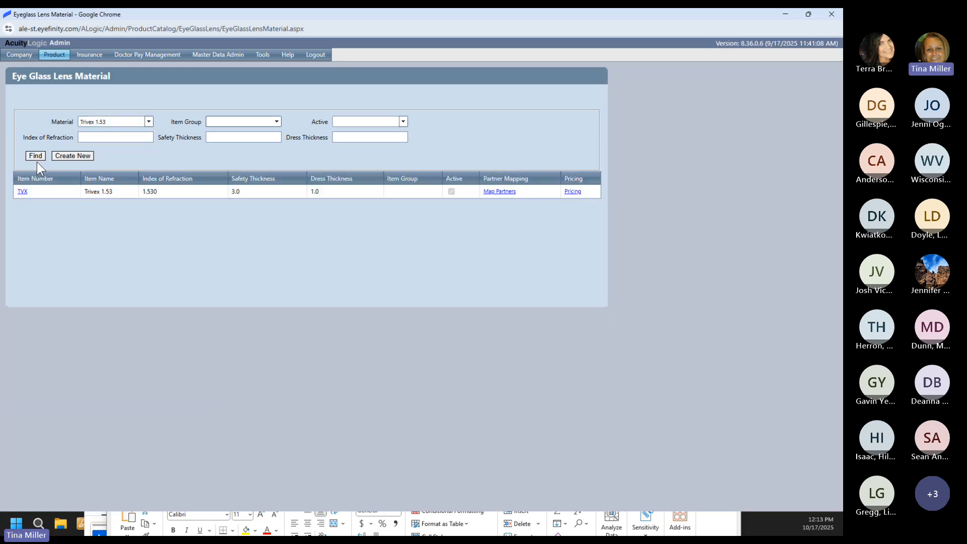
{"action": "left_click", "coordinate": [22, 192]}
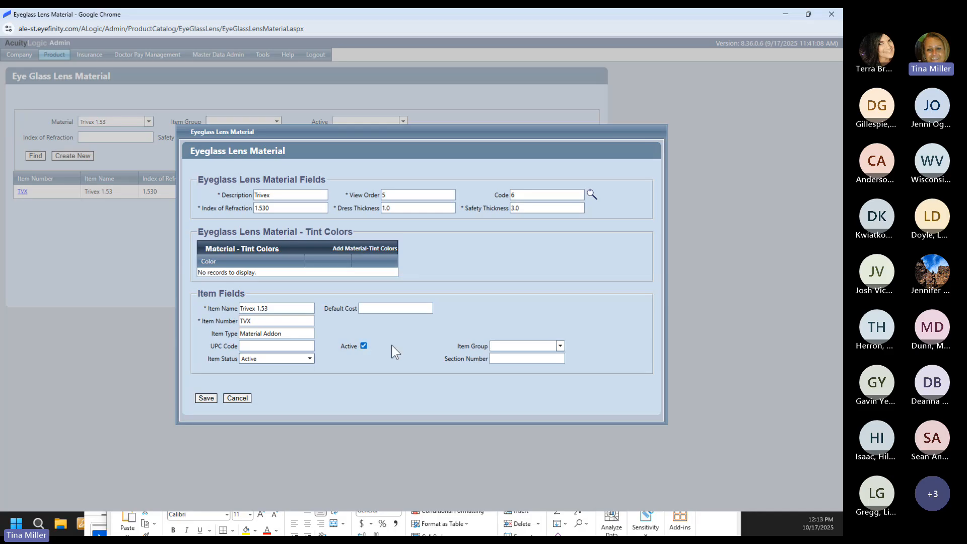
{"action": "left_click", "coordinate": [237, 398]}
{"action": "left_click", "coordinate": [569, 191]}
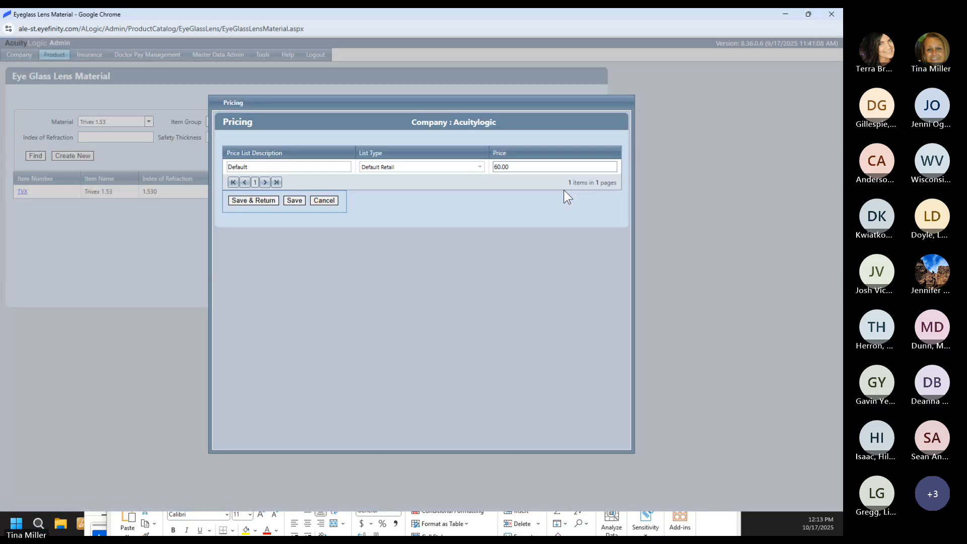
{"action": "left_click", "coordinate": [336, 201]}
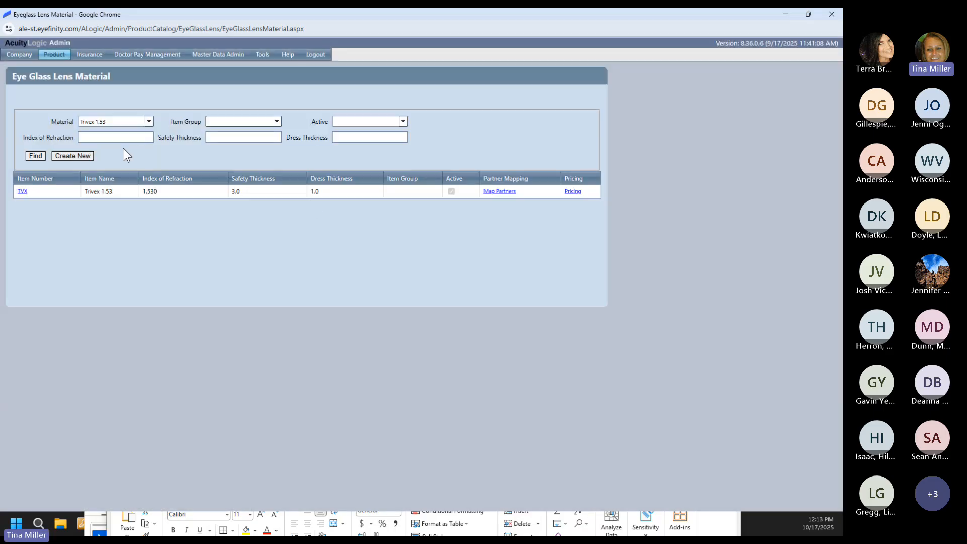
Step: Filter materials to Polycarbonate and review the PLY (index 1.586) record and price list unchanged
{"action": "left_click", "coordinate": [133, 123]}
{"action": "type", "text": "Poly"}
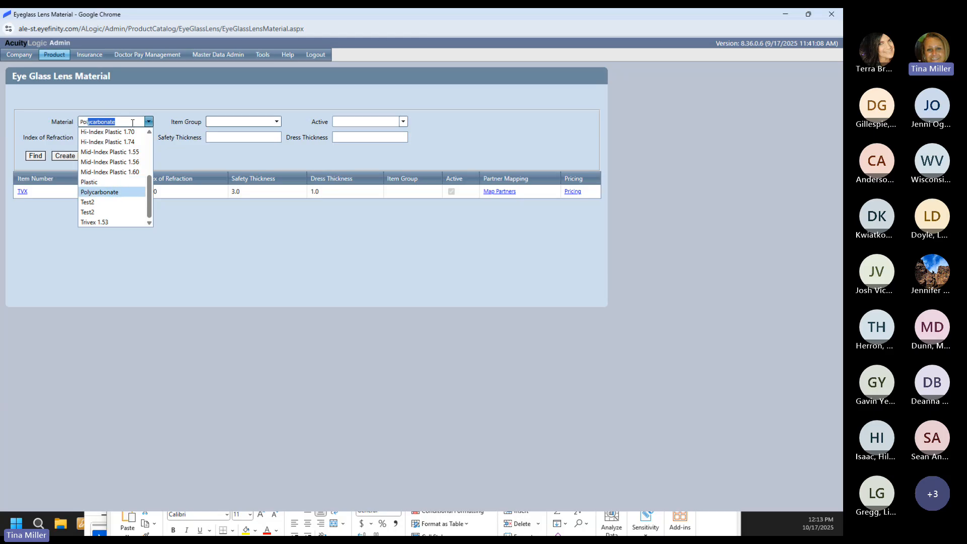
{"action": "type", "text": "c"}
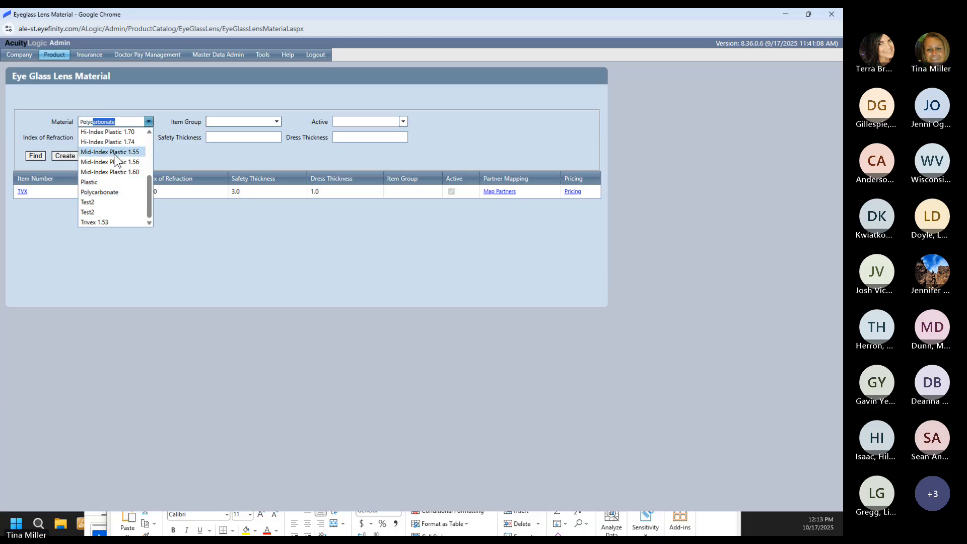
{"action": "left_click", "coordinate": [110, 195]}
{"action": "left_click", "coordinate": [36, 155]}
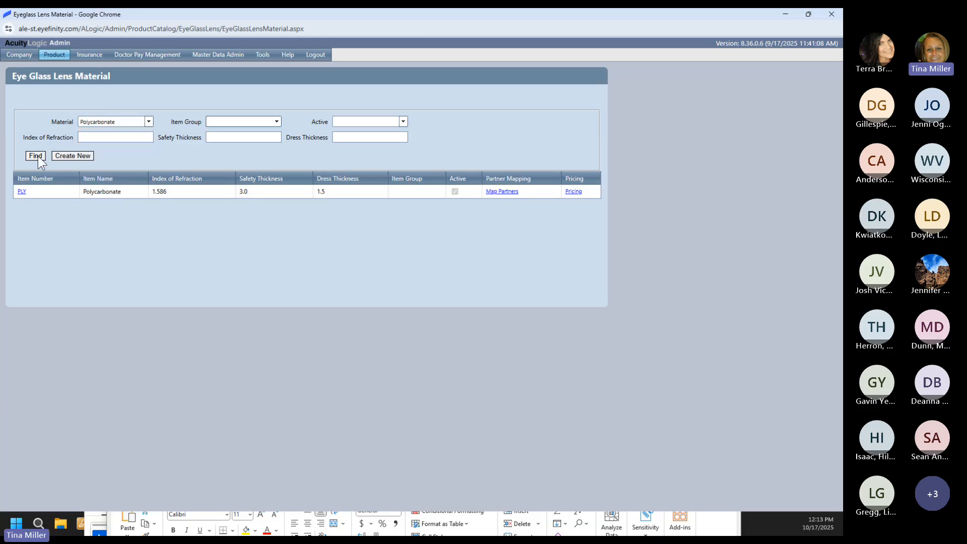
{"action": "left_click", "coordinate": [21, 191]}
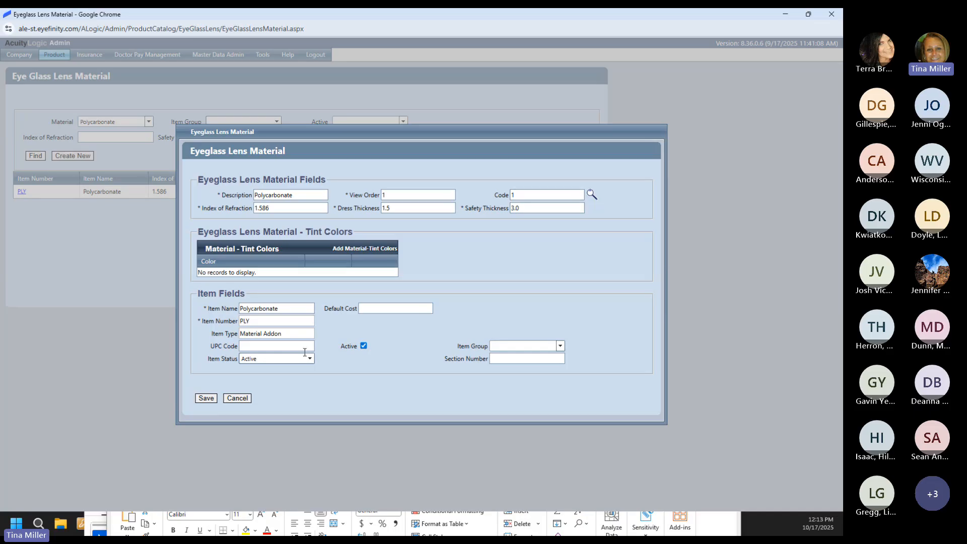
{"action": "left_click", "coordinate": [247, 397]}
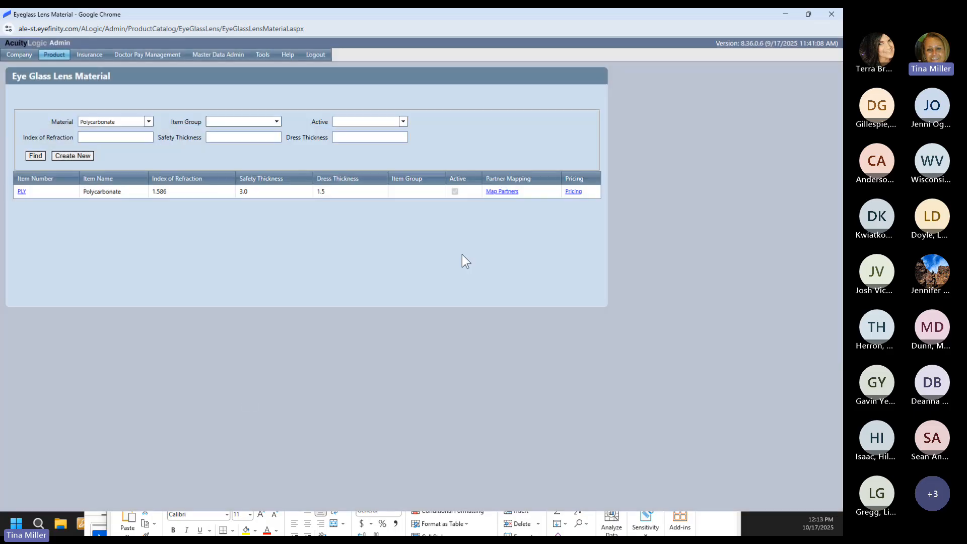
{"action": "left_click", "coordinate": [572, 192]}
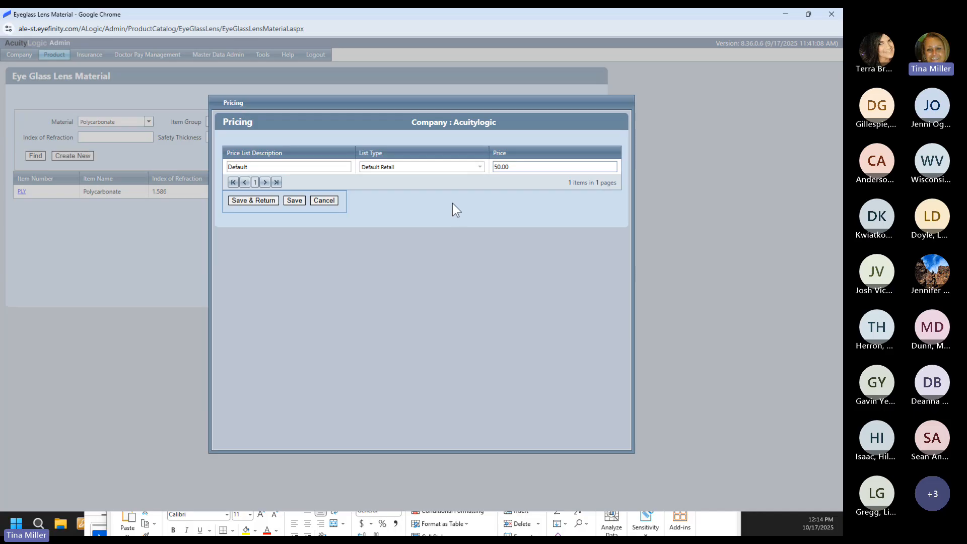
{"action": "left_click", "coordinate": [330, 201]}
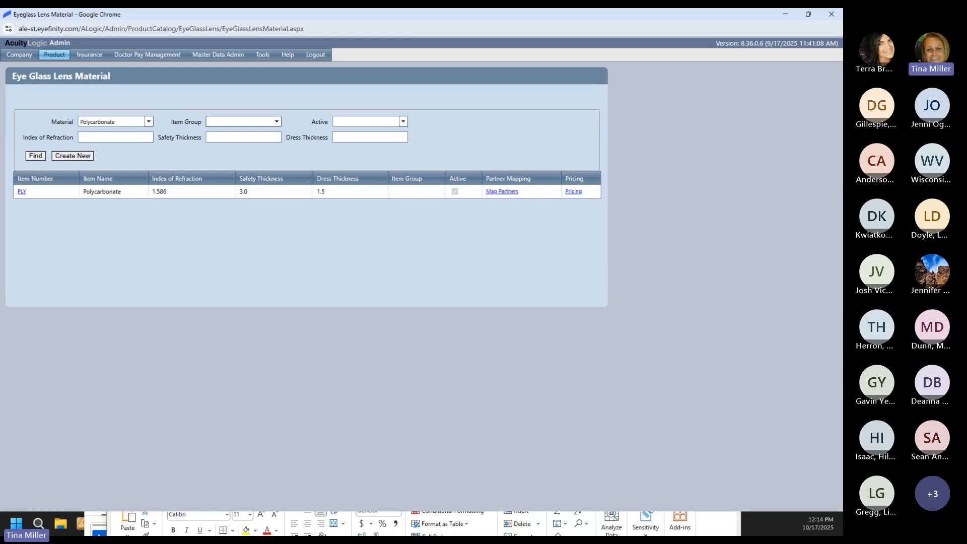
Step: Maximize the Maui Jim co-pay PDF, scroll back to the Maui Brilliant page, then minimize Acrobat
{"action": "key", "text": "alt+Tab"}
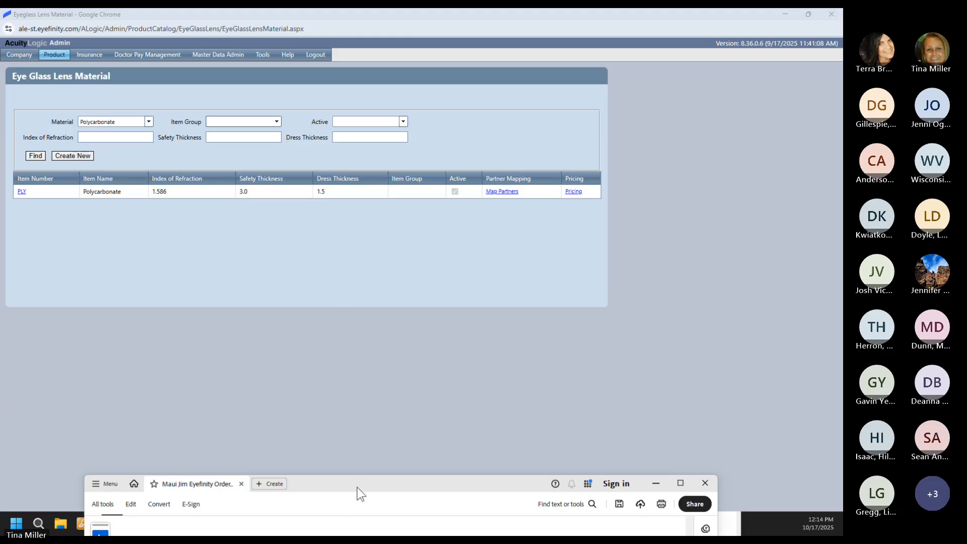
{"action": "left_click_drag", "start_coordinate": [357, 488], "coordinate": [348, 60]}
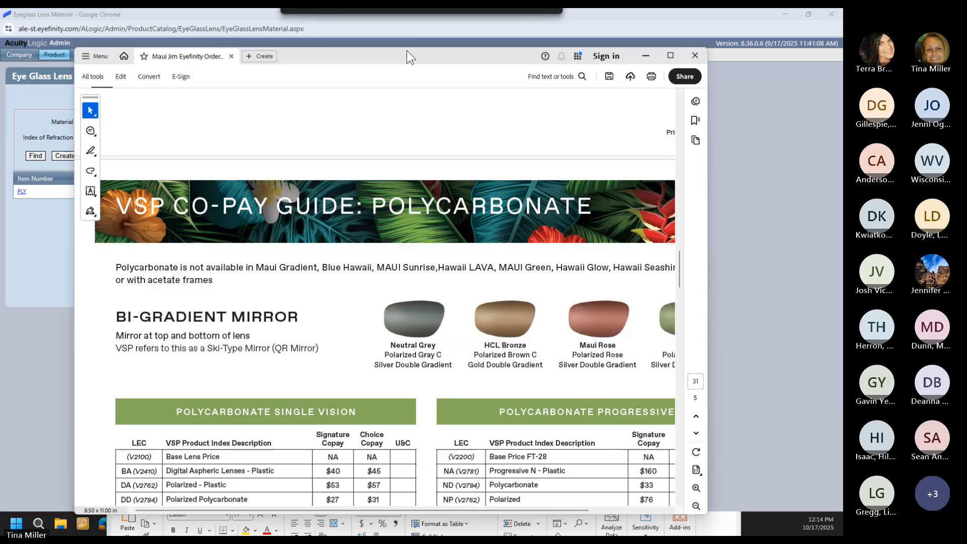
{"action": "left_click", "coordinate": [670, 55]}
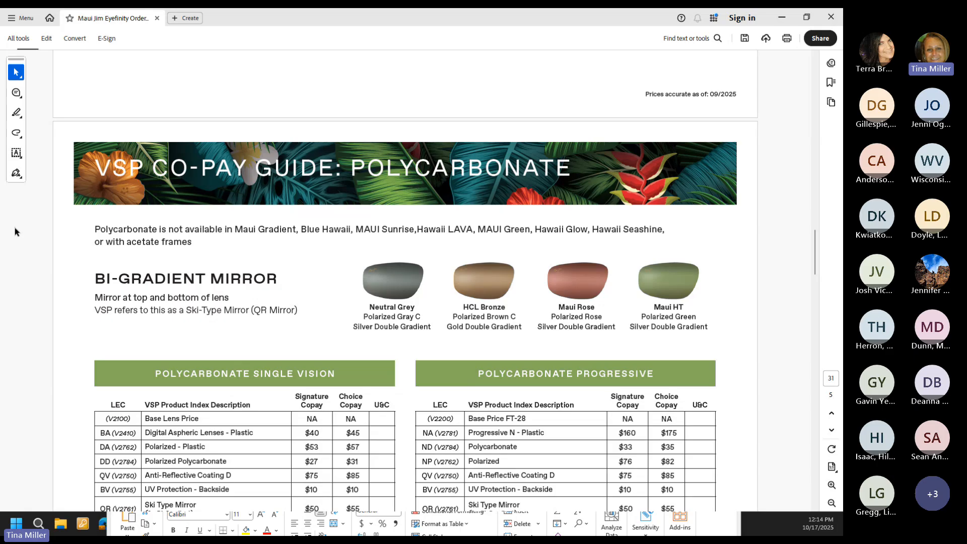
{"action": "scroll", "coordinate": [150, 259], "scroll_direction": "up", "scroll_amount": 6}
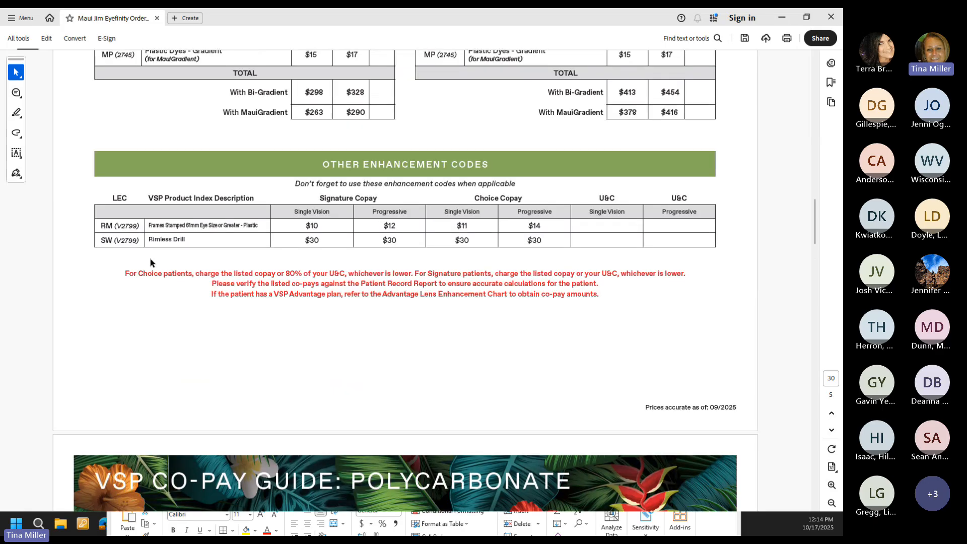
{"action": "scroll", "coordinate": [150, 262], "scroll_direction": "up", "scroll_amount": 10}
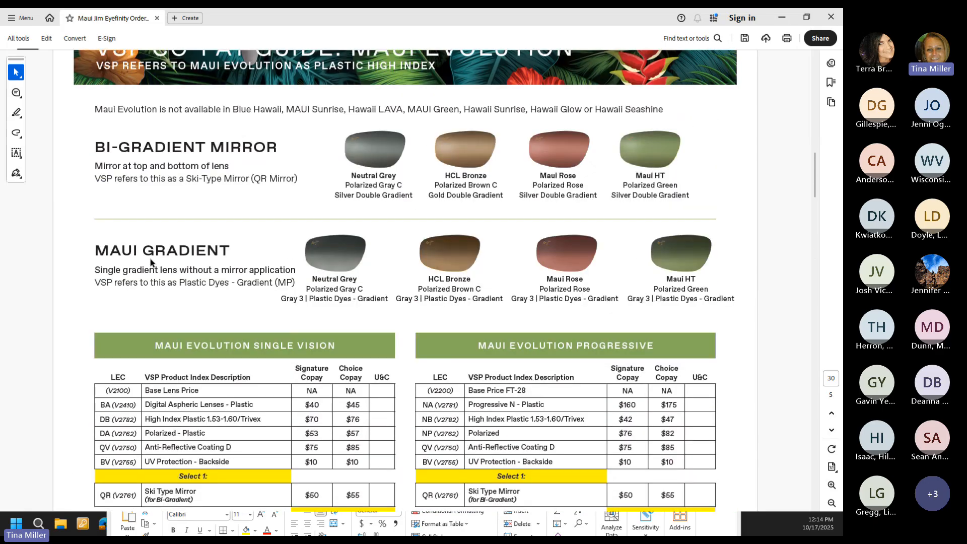
{"action": "scroll", "coordinate": [150, 260], "scroll_direction": "up", "scroll_amount": 12}
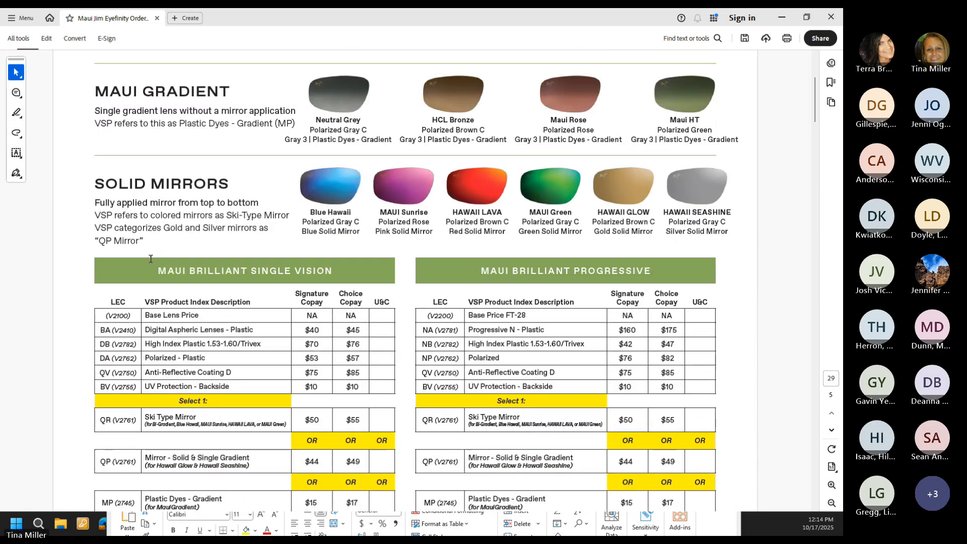
{"action": "scroll", "coordinate": [150, 259], "scroll_direction": "up", "scroll_amount": 3}
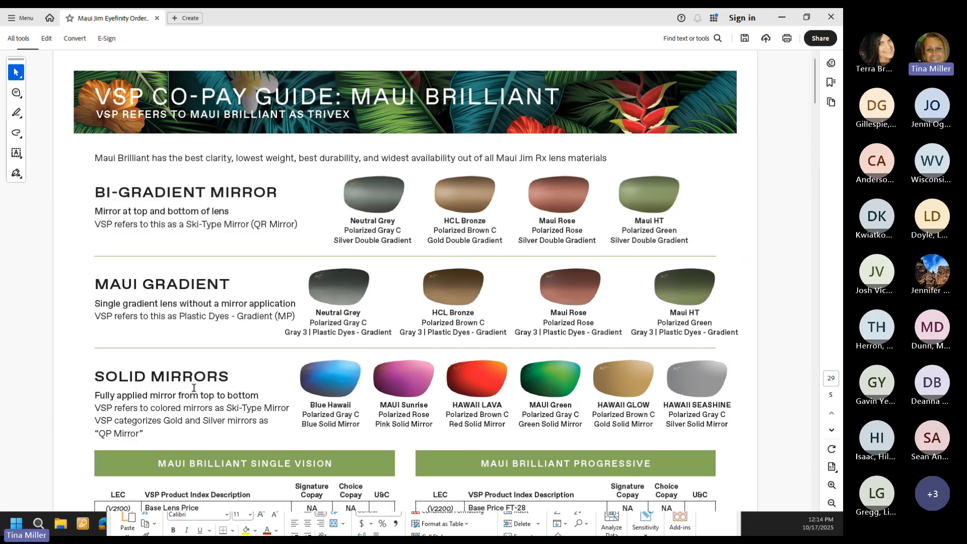
{"action": "left_click", "coordinate": [782, 18]}
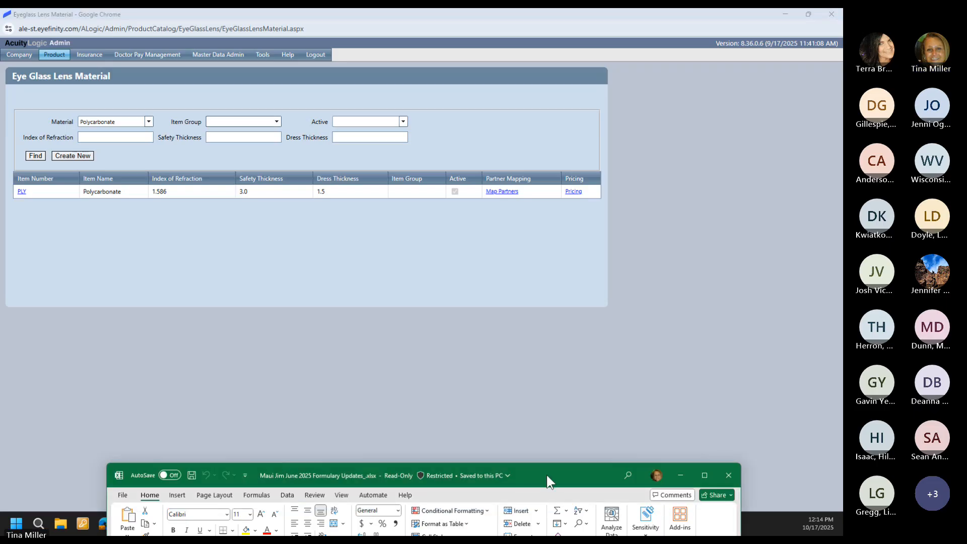
Step: Maximize the formulary workbook, select the eight mirror colours in J5:J12, then shrink it aside
{"action": "left_click_drag", "start_coordinate": [546, 476], "coordinate": [522, 78]}
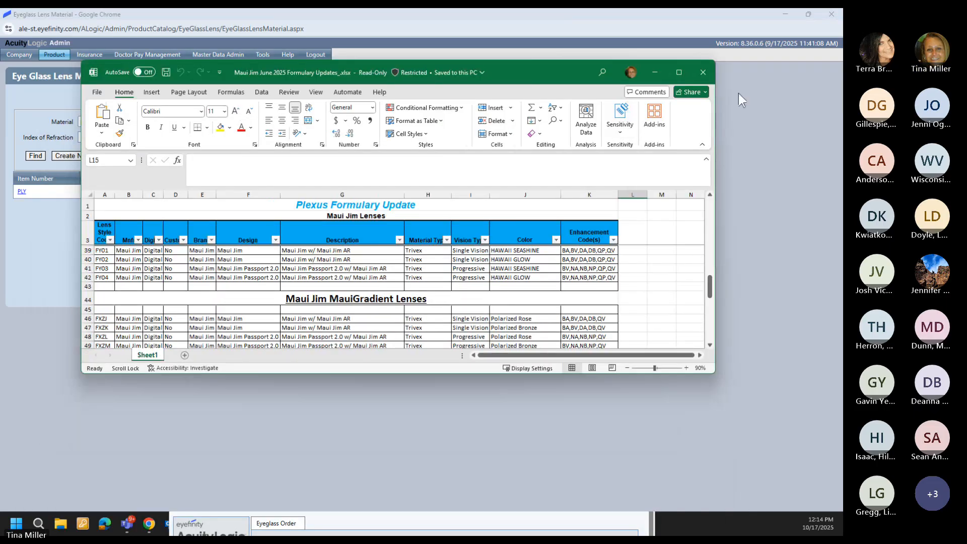
{"action": "left_click", "coordinate": [678, 72]}
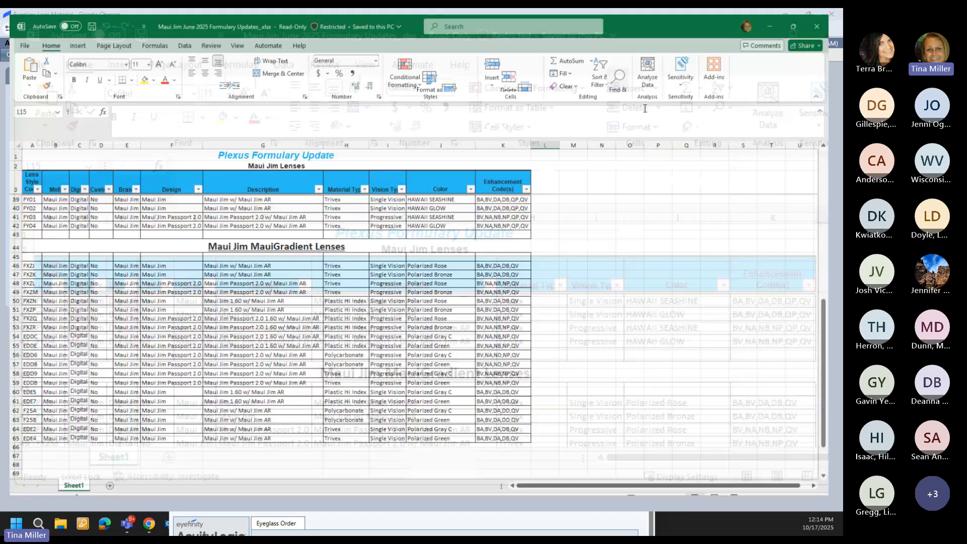
{"action": "scroll", "coordinate": [453, 227], "scroll_direction": "up", "scroll_amount": 12}
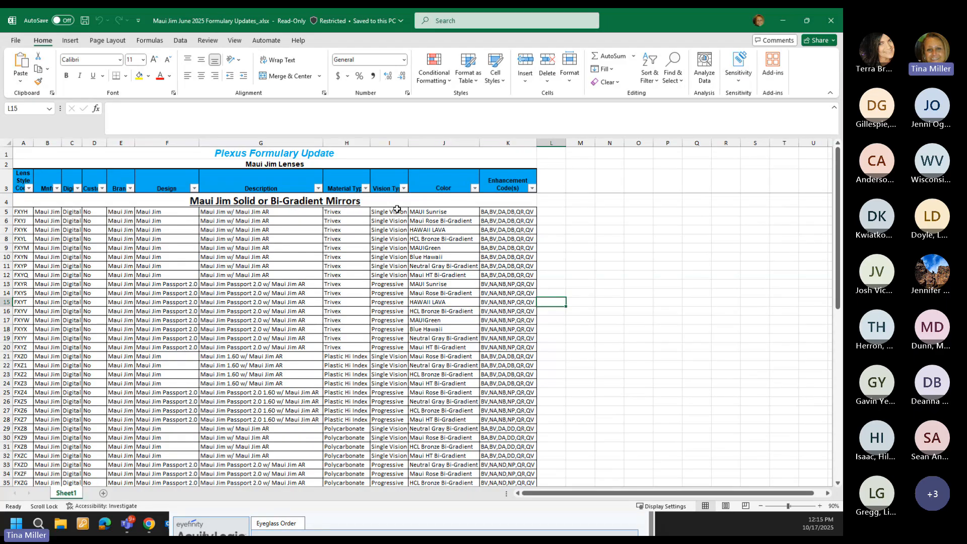
{"action": "left_click", "coordinate": [428, 213]}
{"action": "left_click_drag", "start_coordinate": [429, 214], "coordinate": [429, 278]}
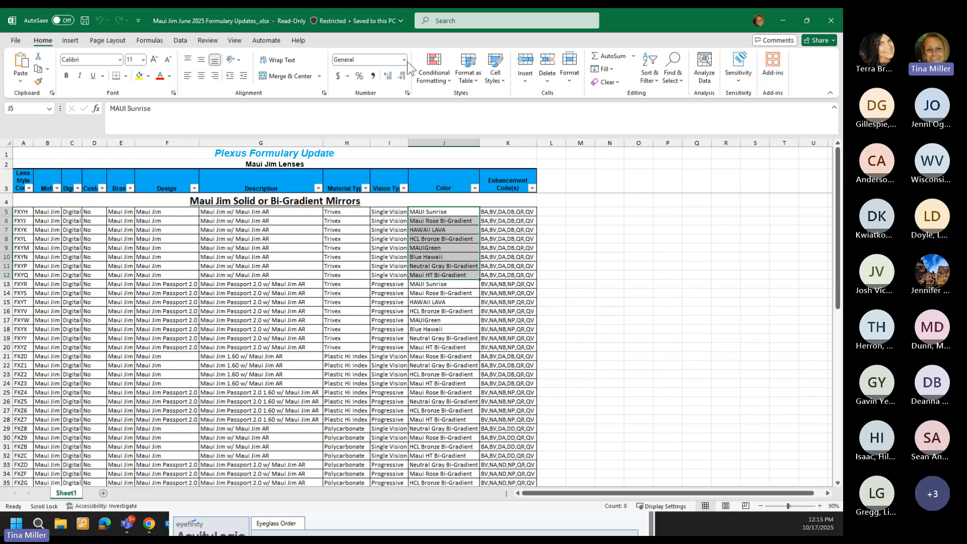
{"action": "left_click_drag", "start_coordinate": [638, 32], "coordinate": [334, 393]}
Step: Go to the Eyeglass Lens Color list and search for Maui Neutral Grey BiGradient
{"action": "left_click", "coordinate": [54, 58]}
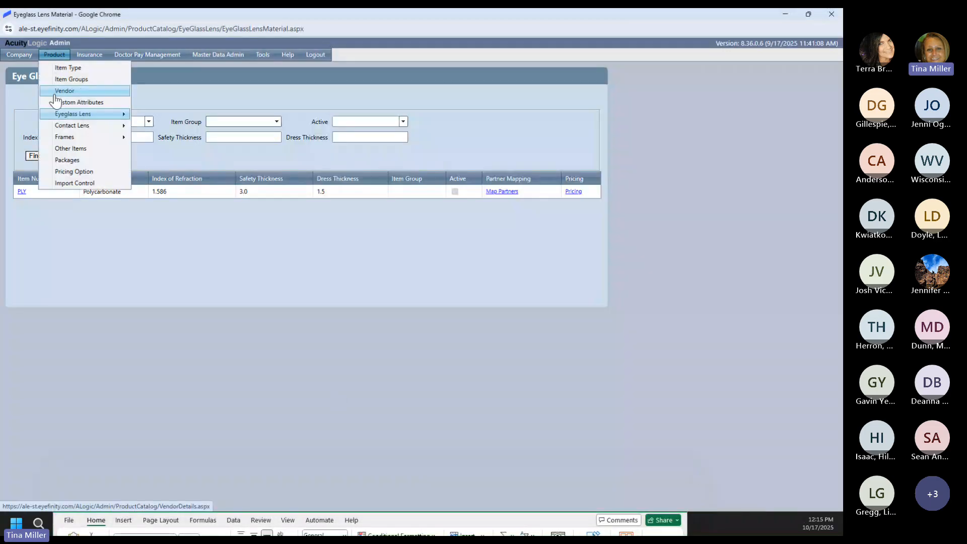
{"action": "mouse_move", "coordinate": [123, 126]}
{"action": "mouse_move", "coordinate": [100, 114]}
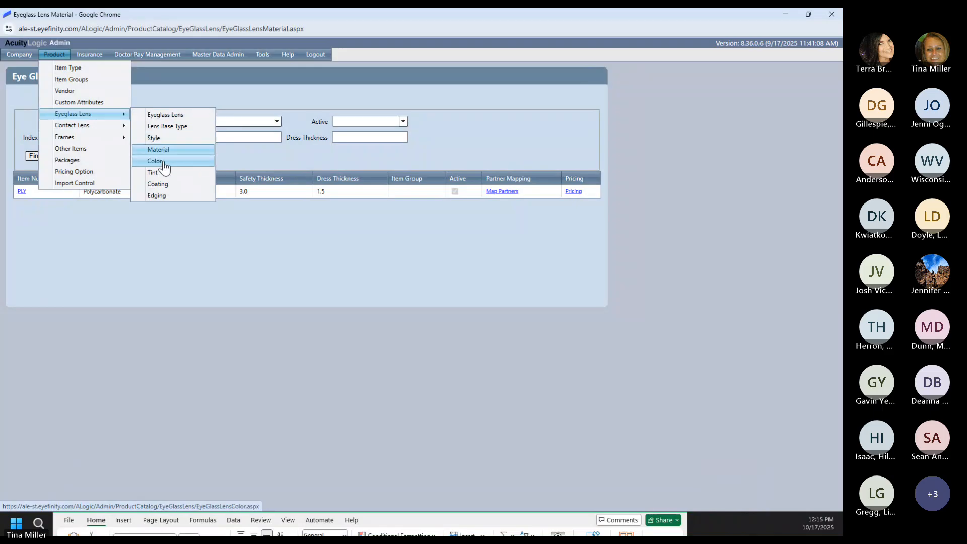
{"action": "left_click", "coordinate": [156, 163]}
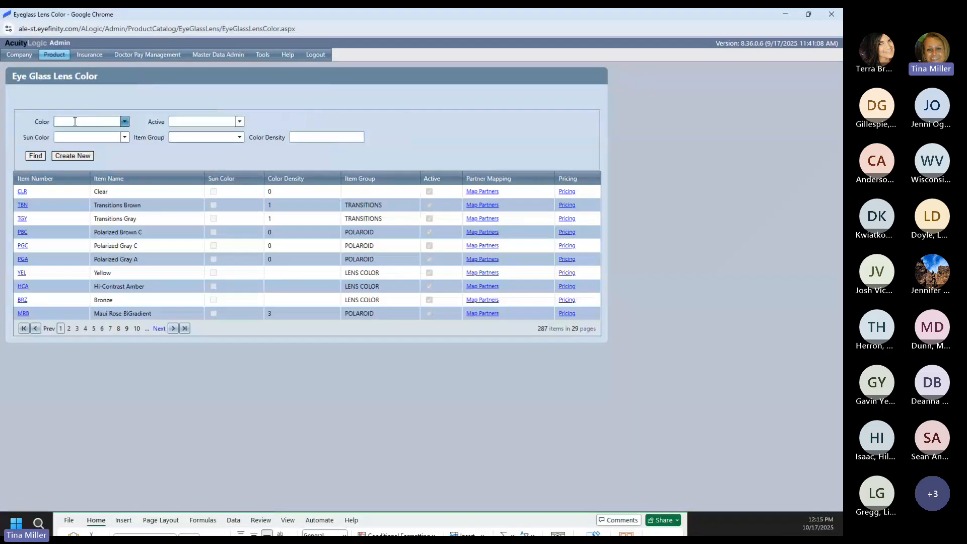
{"action": "left_click", "coordinate": [76, 119]}
{"action": "type", "text": "Maui Blue Hawaii"}
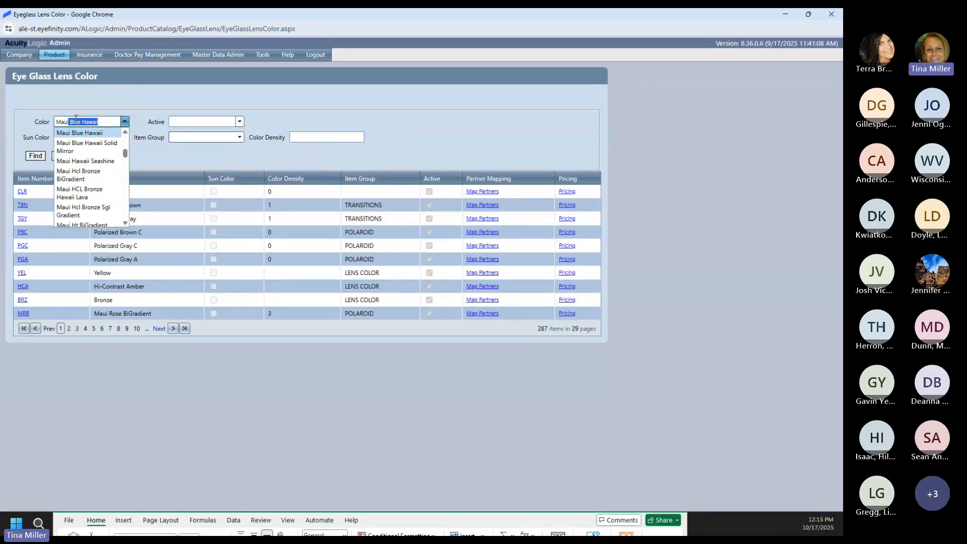
{"action": "scroll", "coordinate": [71, 164], "scroll_direction": "down", "scroll_amount": 3}
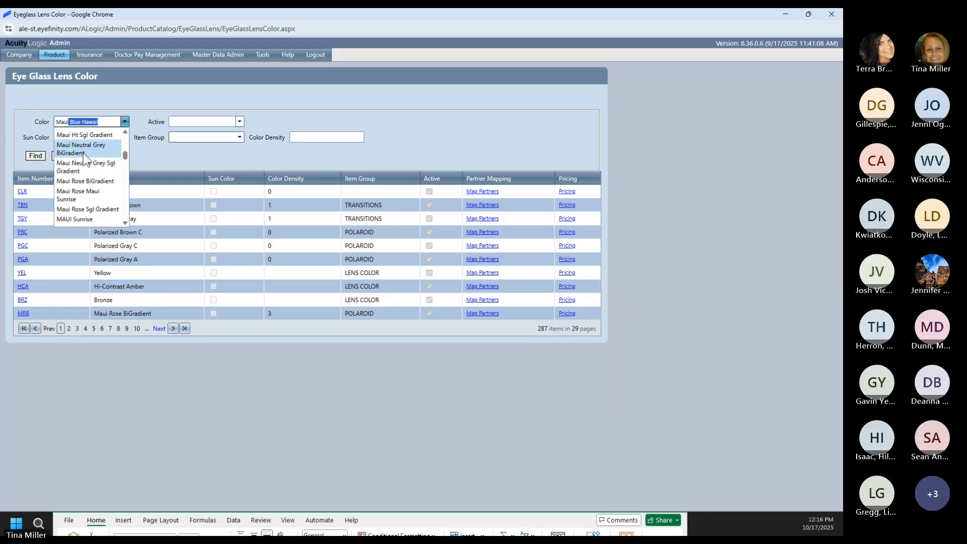
{"action": "scroll", "coordinate": [83, 159], "scroll_direction": "up", "scroll_amount": 2}
{"action": "scroll", "coordinate": [84, 162], "scroll_direction": "down", "scroll_amount": 2}
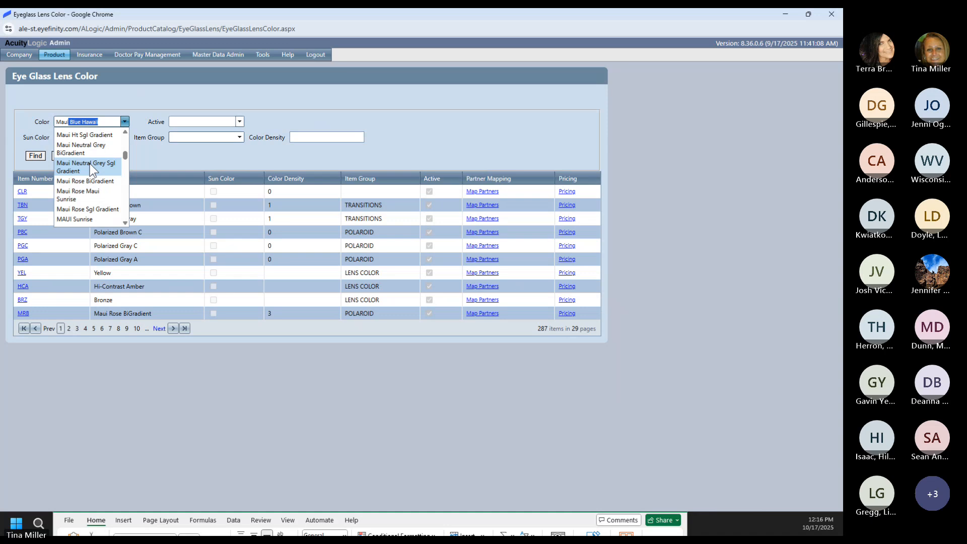
{"action": "scroll", "coordinate": [91, 164], "scroll_direction": "up", "scroll_amount": 3}
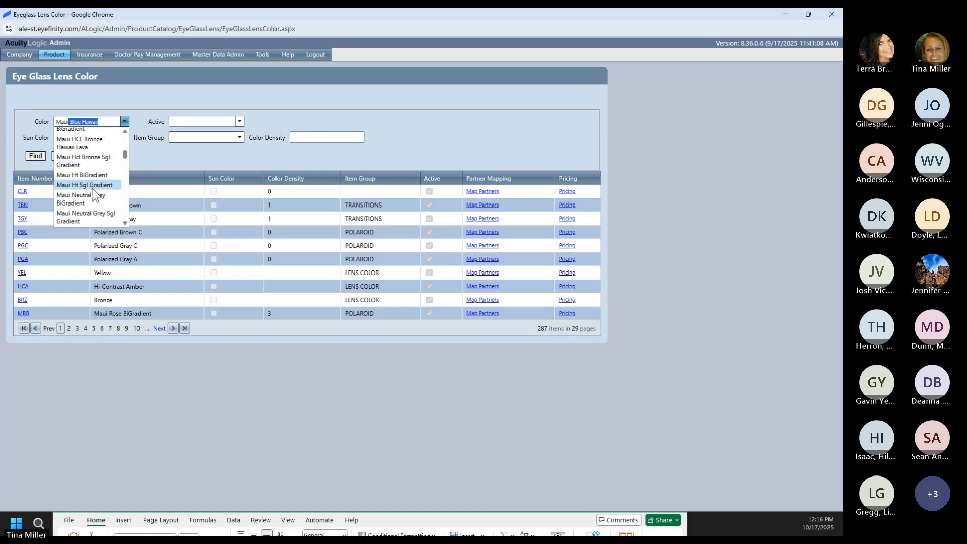
{"action": "left_click", "coordinate": [97, 201]}
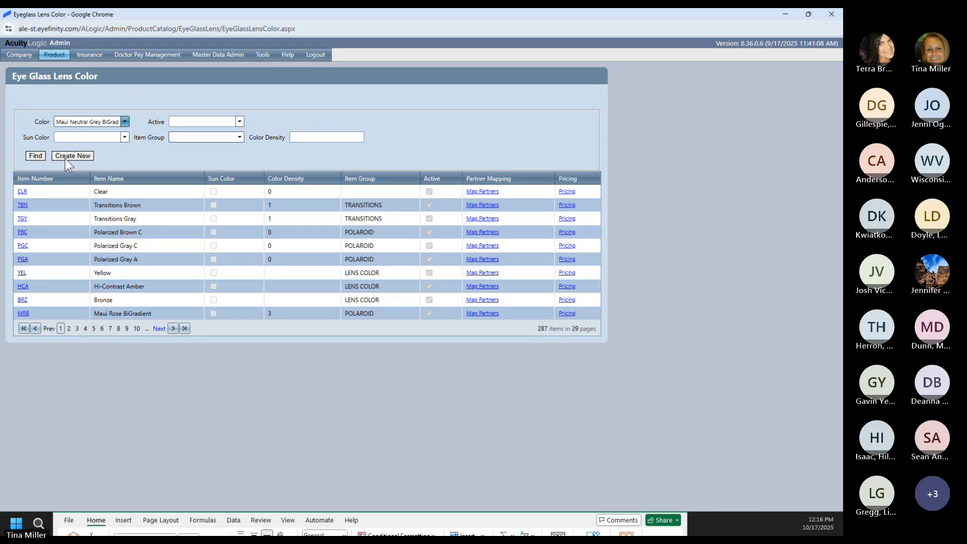
{"action": "left_click", "coordinate": [39, 157]}
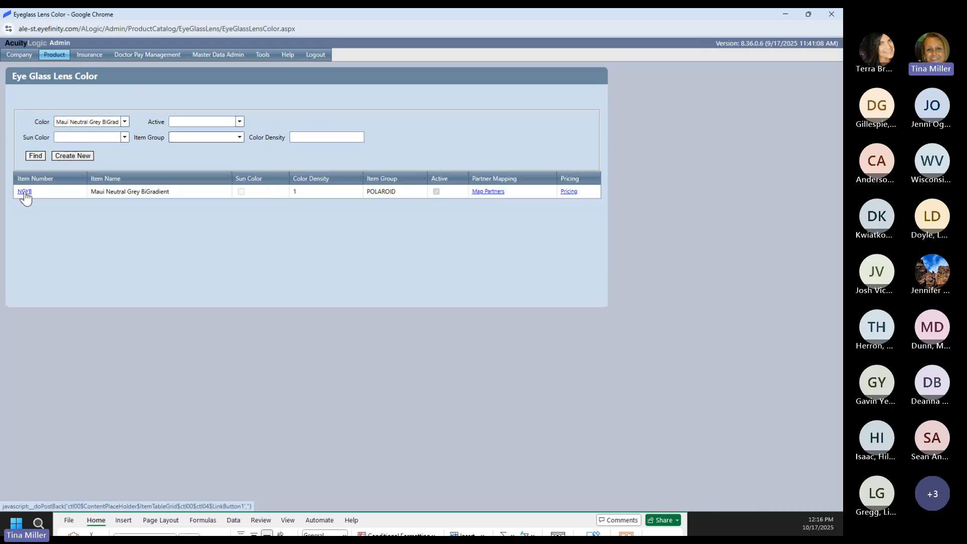
Step: Open the NGYB colour record and review its description, item name and section number
{"action": "left_click", "coordinate": [24, 192]}
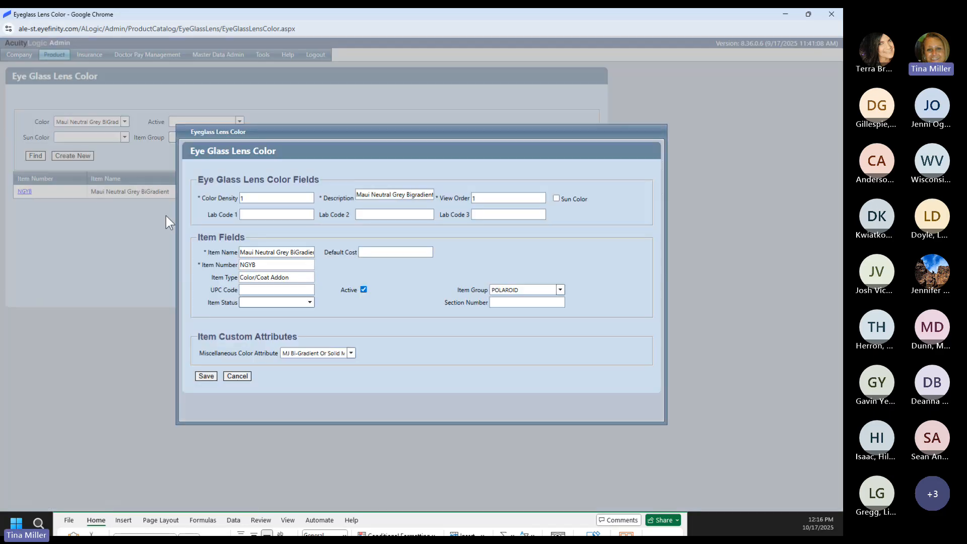
{"action": "left_click", "coordinate": [389, 196]}
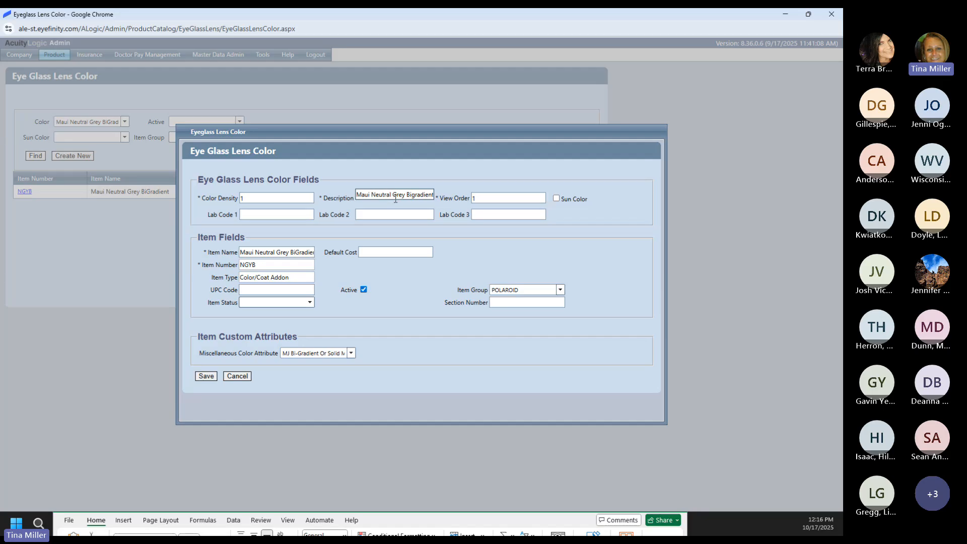
{"action": "left_click", "coordinate": [271, 250]}
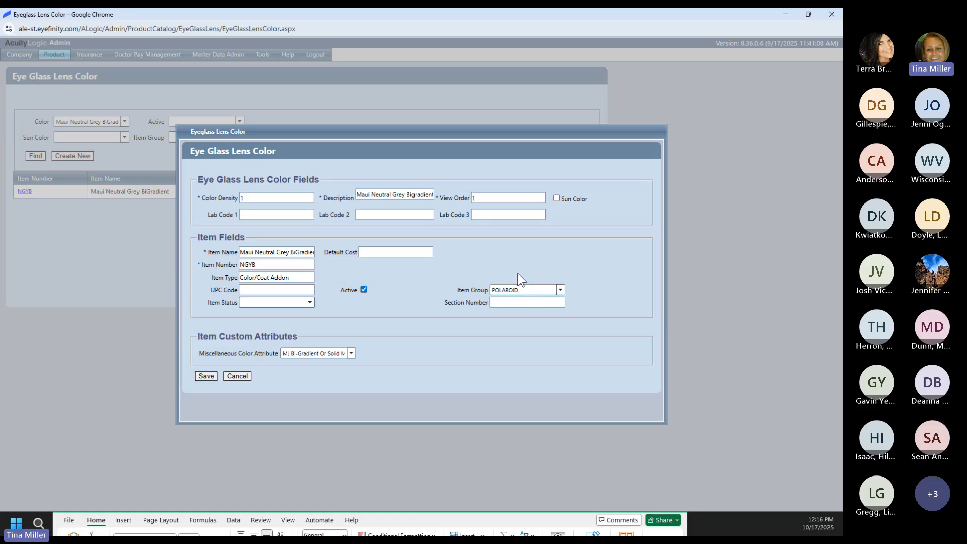
{"action": "left_click", "coordinate": [510, 300]}
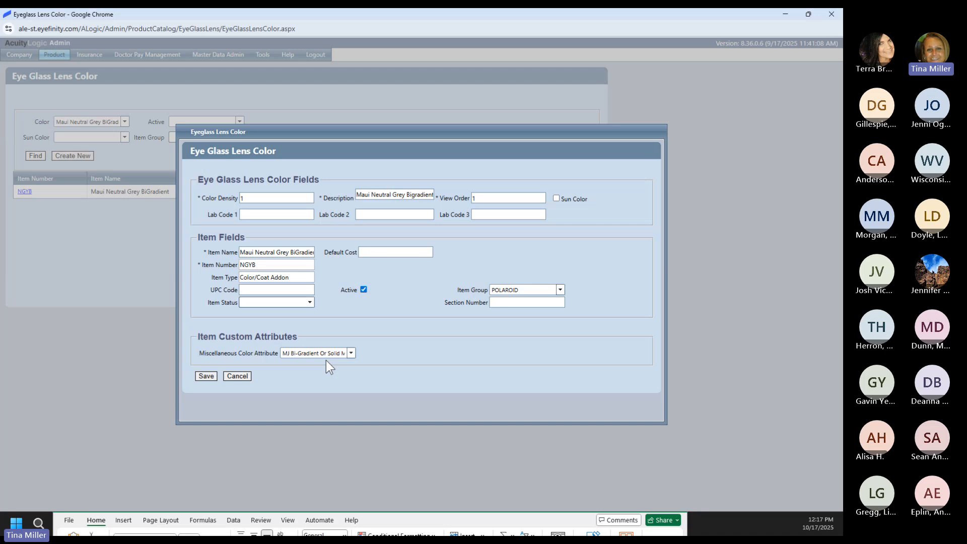
{"action": "left_click", "coordinate": [360, 518]}
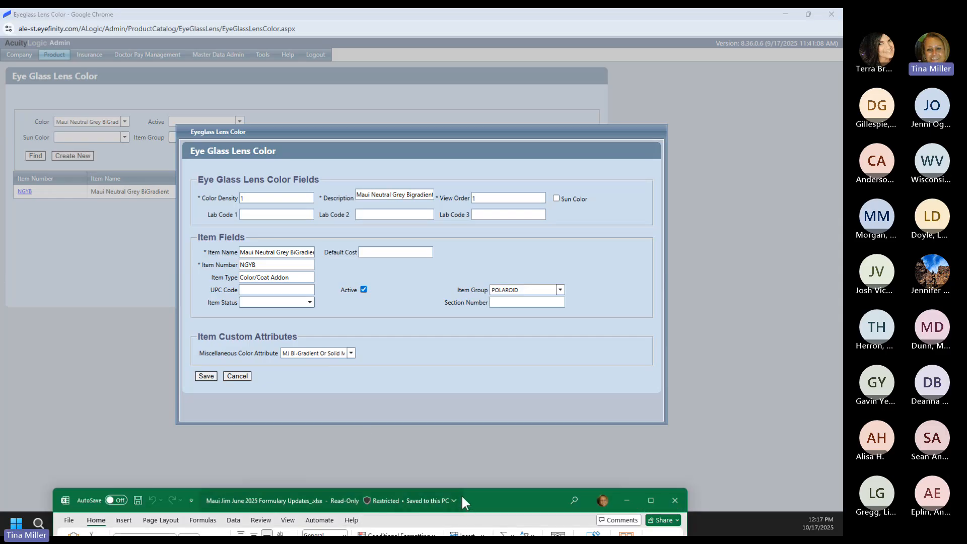
Step: Maximize the formulary and check Silver/Gold Mirror colours HAWAII SEASHINE (J39) and HAWAII GLOW (J40)
{"action": "left_click_drag", "start_coordinate": [462, 494], "coordinate": [466, 116]}
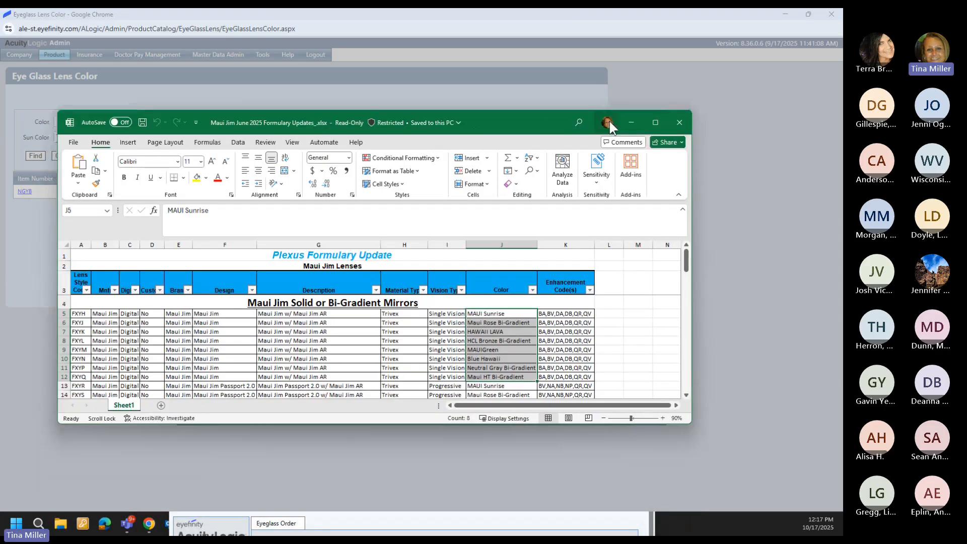
{"action": "left_click", "coordinate": [650, 124]}
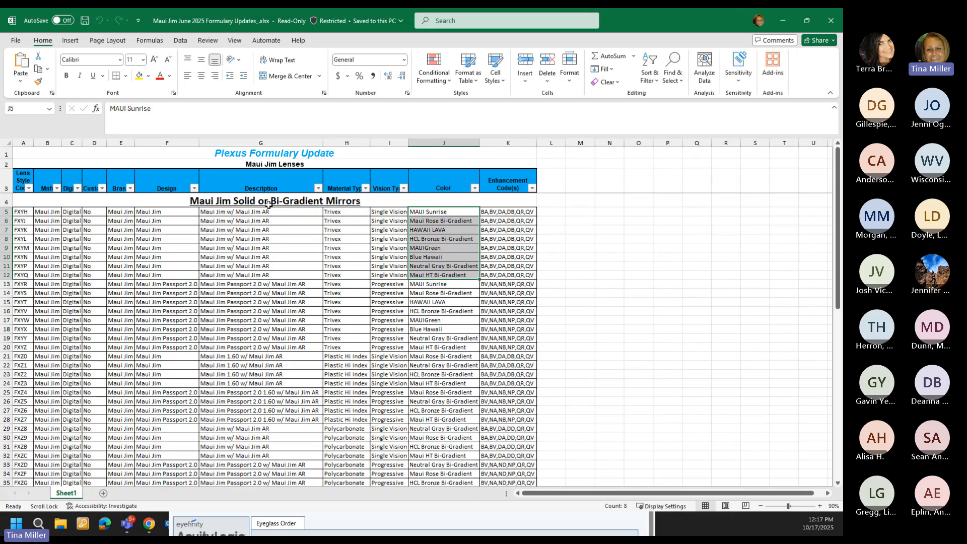
{"action": "scroll", "coordinate": [410, 291], "scroll_direction": "down", "scroll_amount": 7}
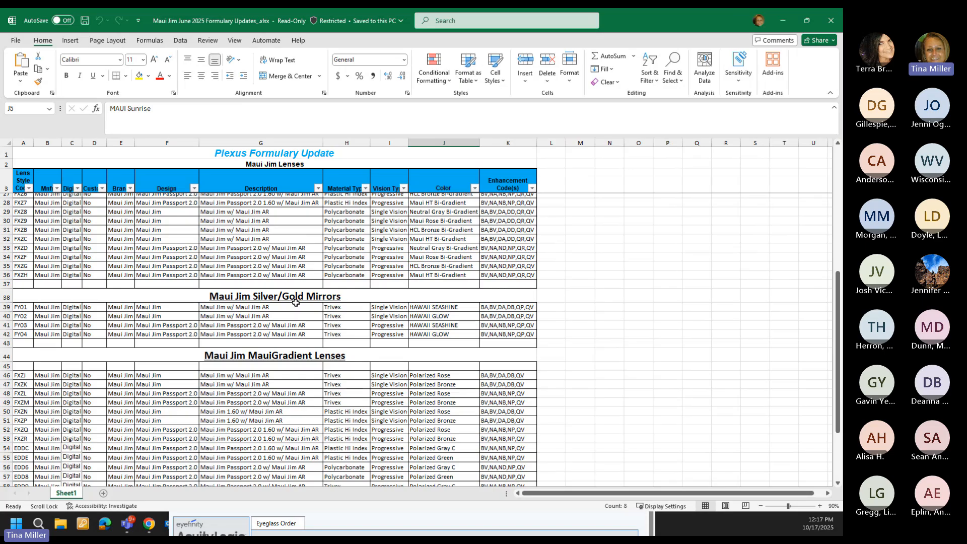
{"action": "left_click", "coordinate": [438, 308]}
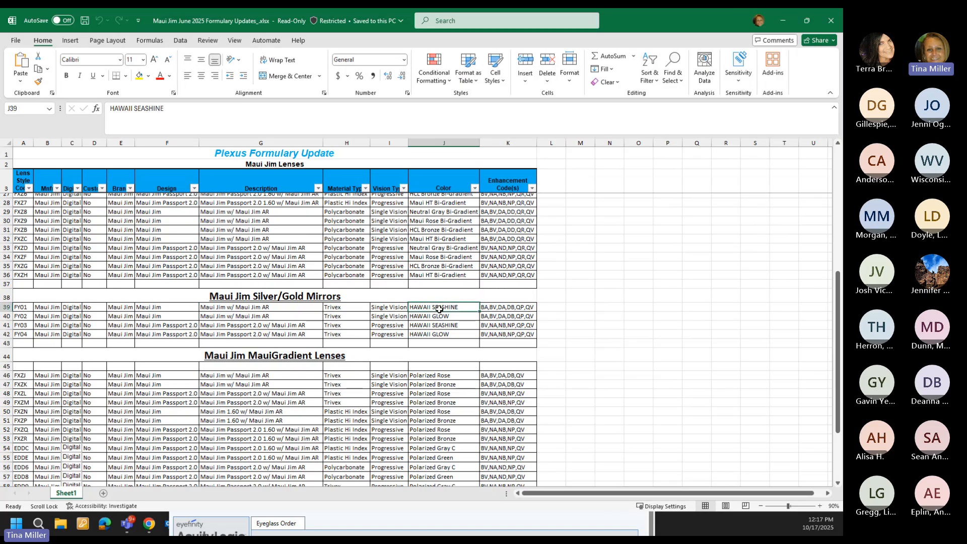
{"action": "left_click", "coordinate": [432, 317]}
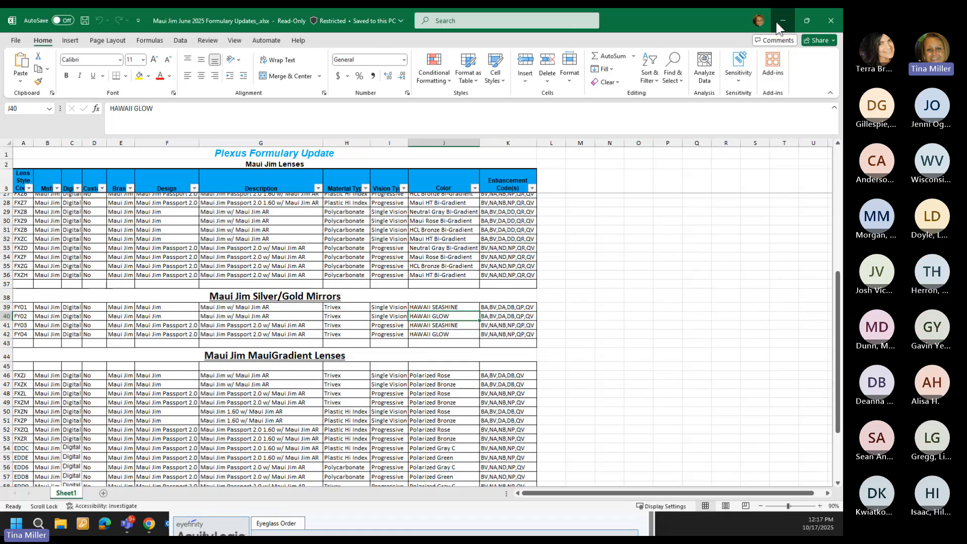
{"action": "left_click", "coordinate": [778, 25]}
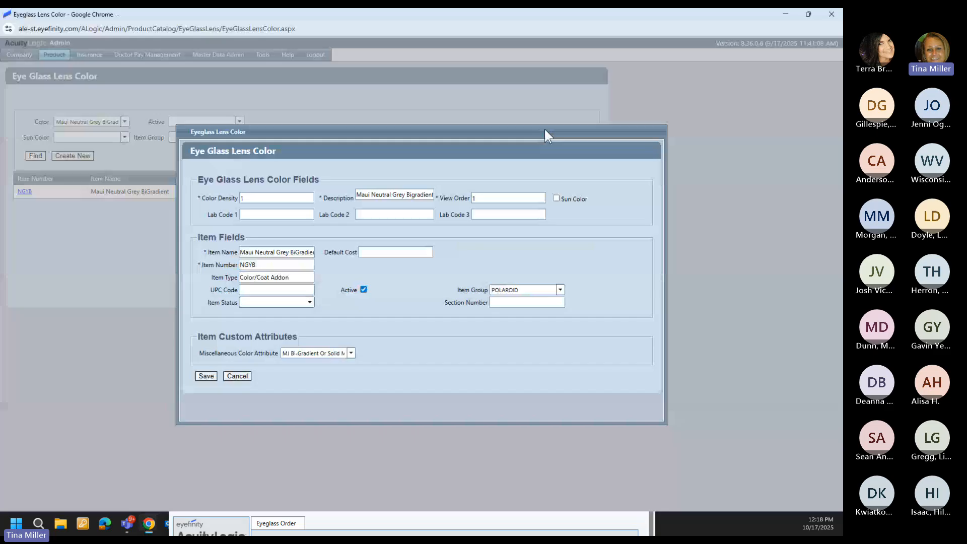
Step: Close the Neutral Grey record, search for Maui Hawaii Seashine, and open the HaSea record
{"action": "left_click", "coordinate": [237, 376]}
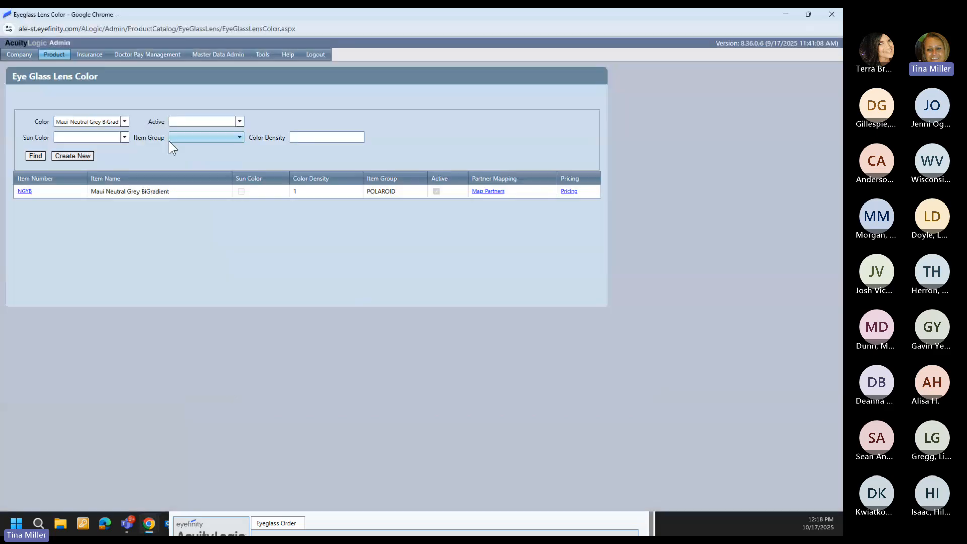
{"action": "left_click", "coordinate": [123, 123]}
{"action": "left_click", "coordinate": [125, 132]}
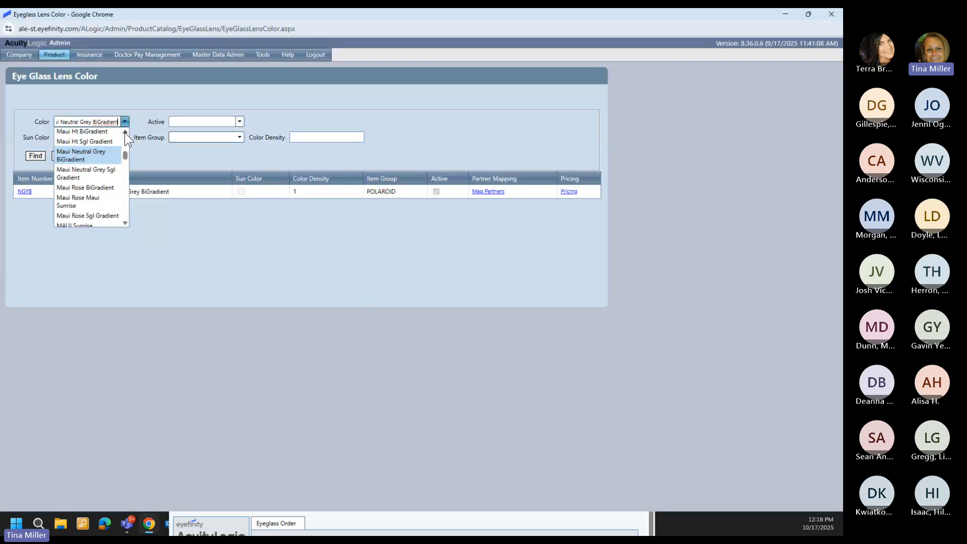
{"action": "left_click", "coordinate": [125, 132]}
{"action": "left_click", "coordinate": [124, 132]}
{"action": "left_click", "coordinate": [124, 132]}
{"action": "left_click", "coordinate": [125, 132]}
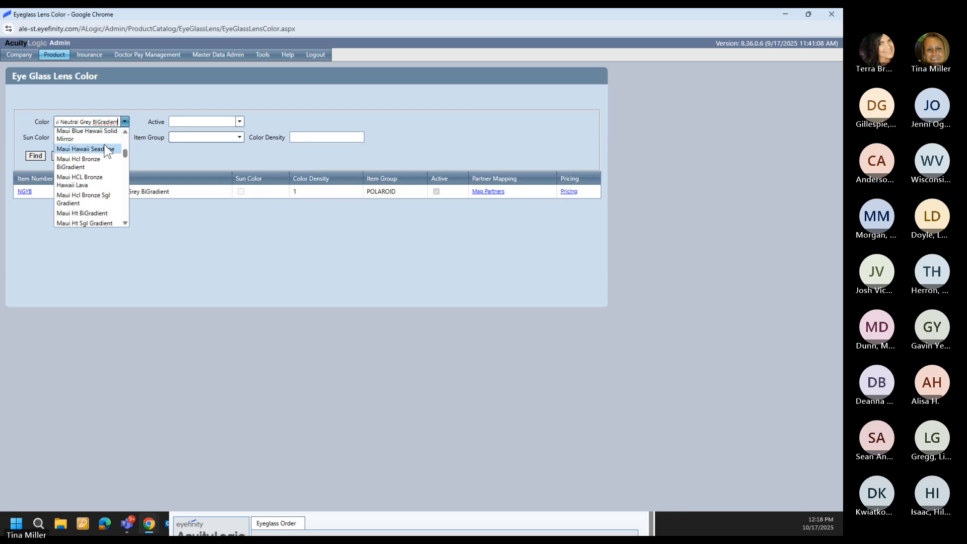
{"action": "left_click", "coordinate": [103, 144]}
{"action": "left_click", "coordinate": [34, 156]}
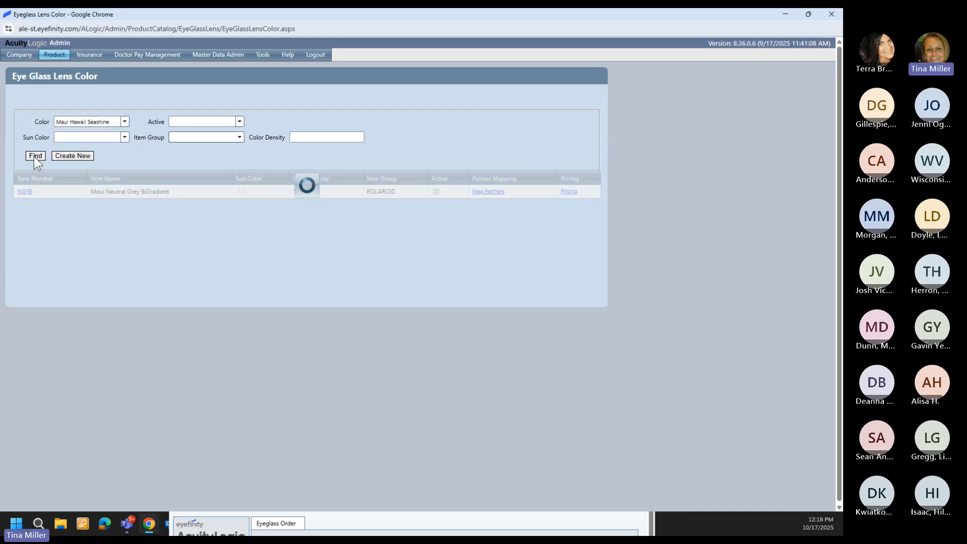
{"action": "left_click", "coordinate": [25, 192]}
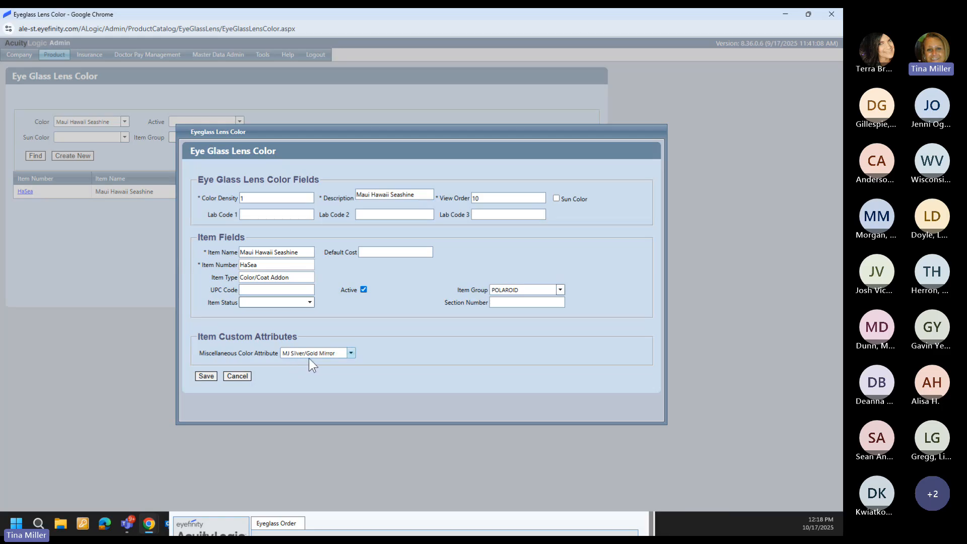
Step: Close the HaSea record and review its 60.00 Default Retail price without changes
{"action": "left_click", "coordinate": [243, 375]}
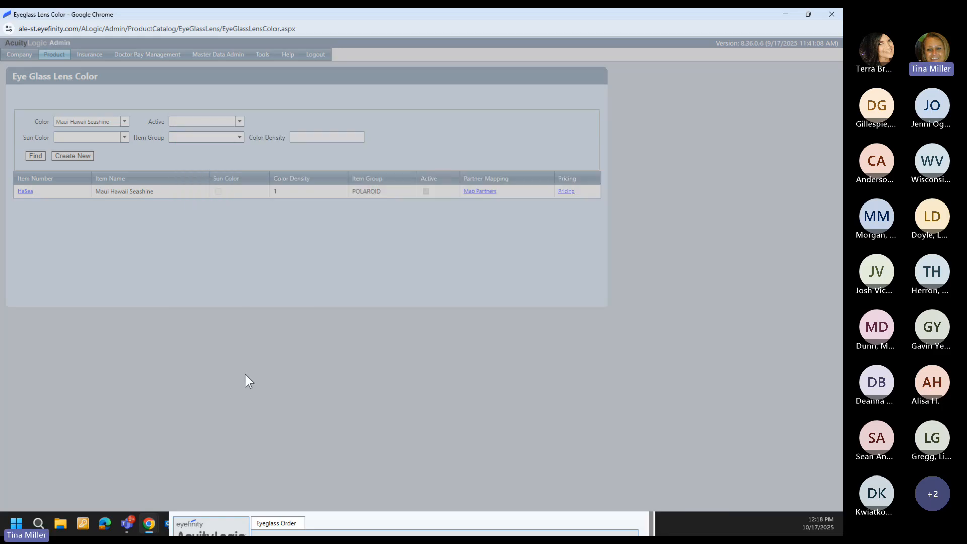
{"action": "left_click", "coordinate": [563, 194]}
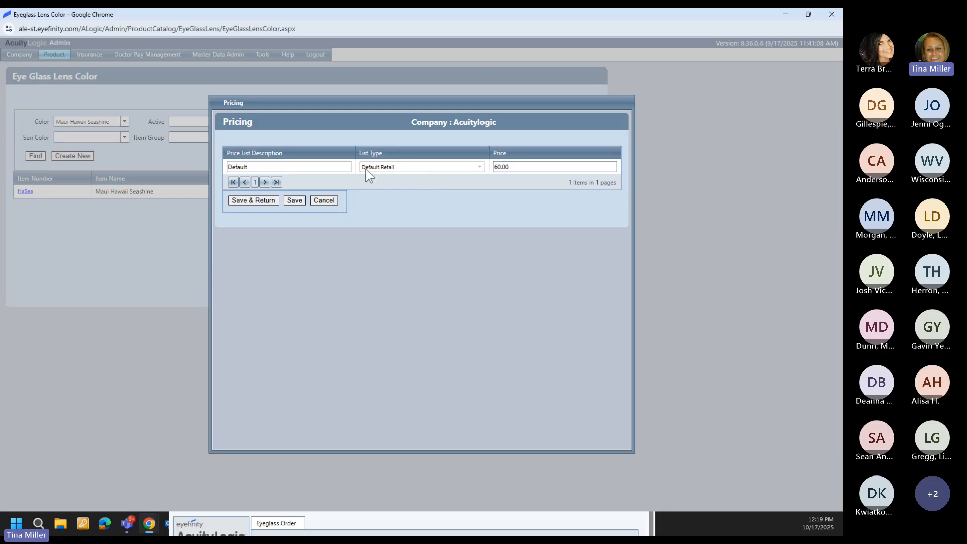
{"action": "left_click", "coordinate": [319, 201]}
{"action": "left_click", "coordinate": [337, 510]}
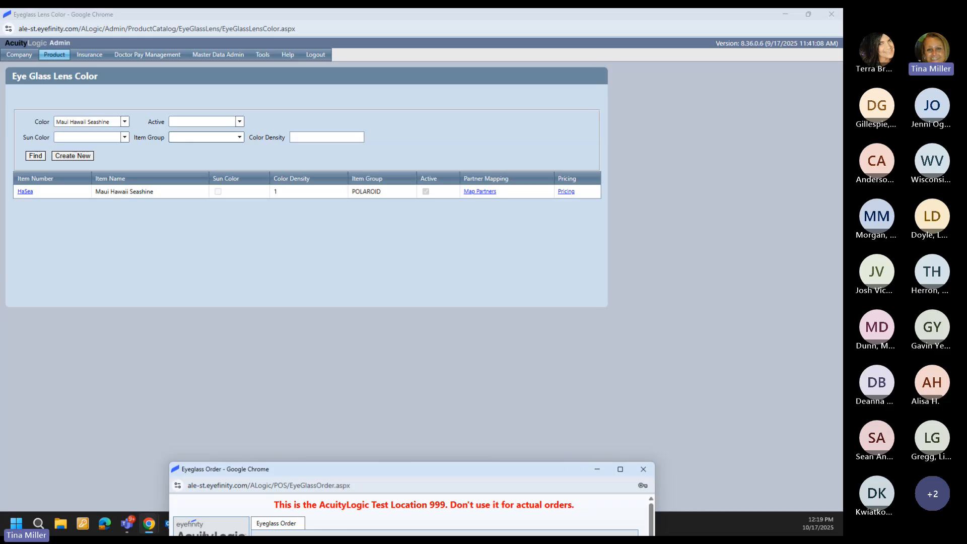
Step: Check the MauiGradient colours Polarized Rose, Bronze, Gray C and Green (J46, J47, J54, J55)
{"action": "key", "text": "alt+Tab"}
{"action": "scroll", "coordinate": [339, 344], "scroll_direction": "down", "scroll_amount": 3}
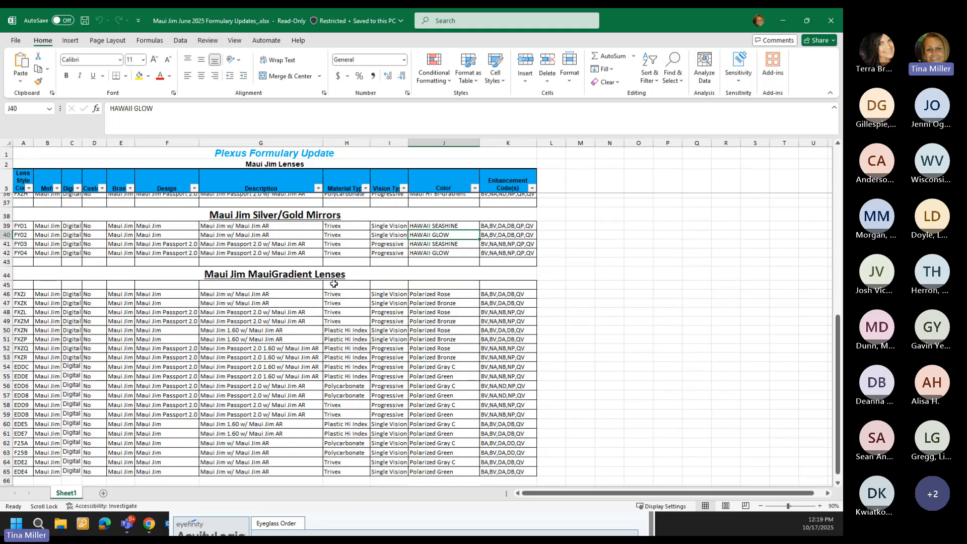
{"action": "left_click", "coordinate": [444, 296]}
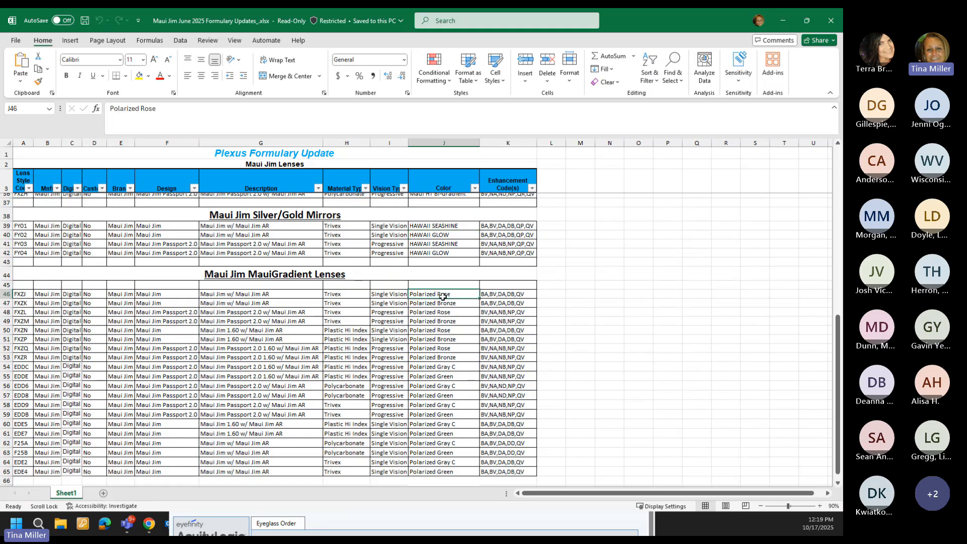
{"action": "left_click", "coordinate": [436, 305]}
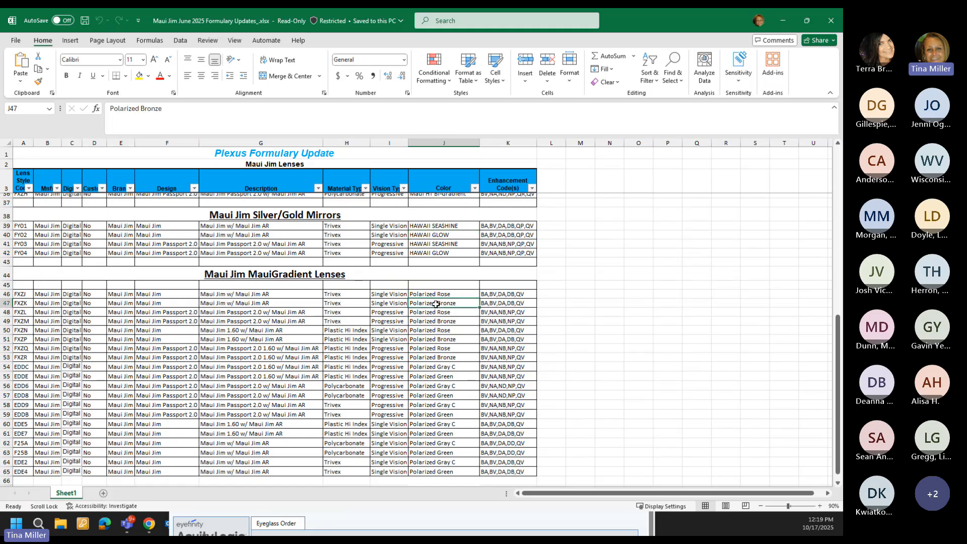
{"action": "left_click", "coordinate": [438, 368]}
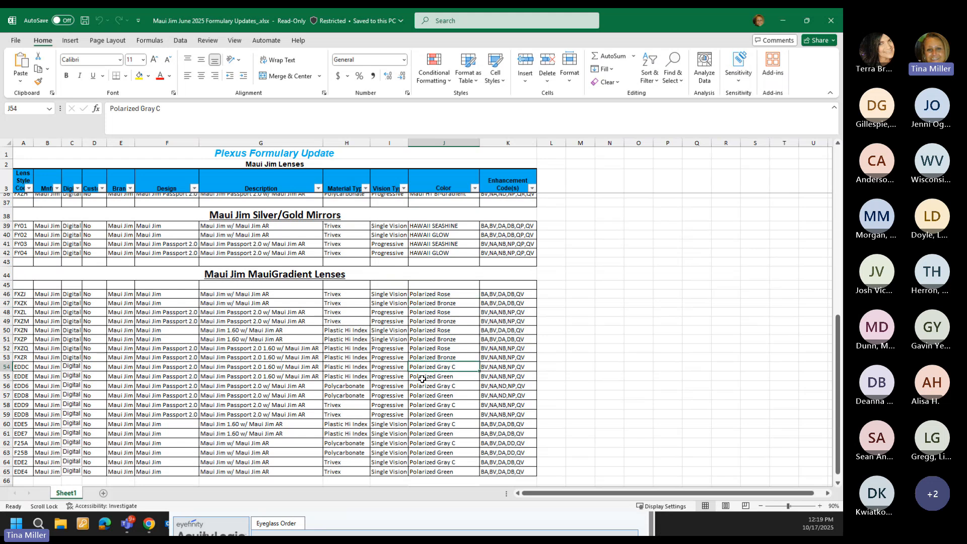
{"action": "left_click", "coordinate": [422, 379]}
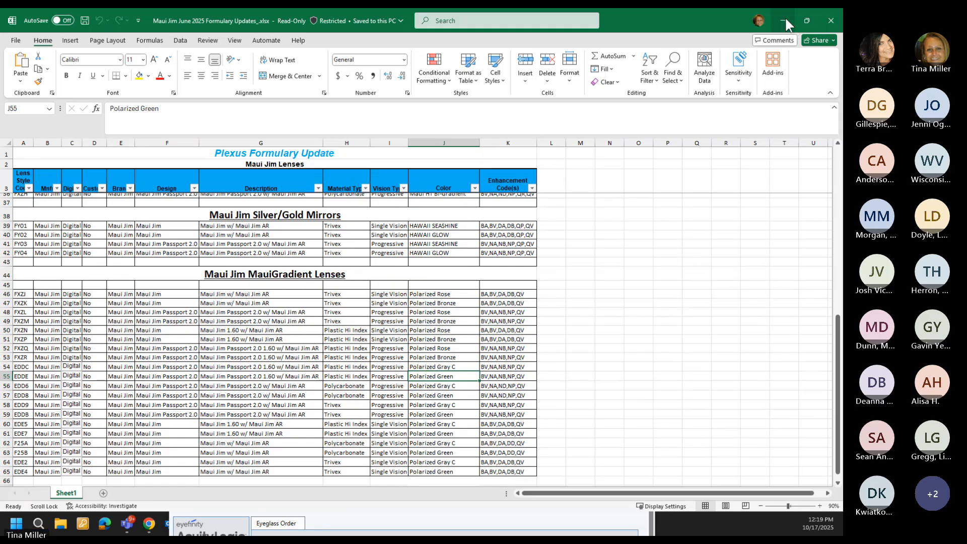
{"action": "left_click", "coordinate": [784, 22]}
Step: Change the lens colour filter to Polarized Gray C and run the search
{"action": "left_click", "coordinate": [125, 121]}
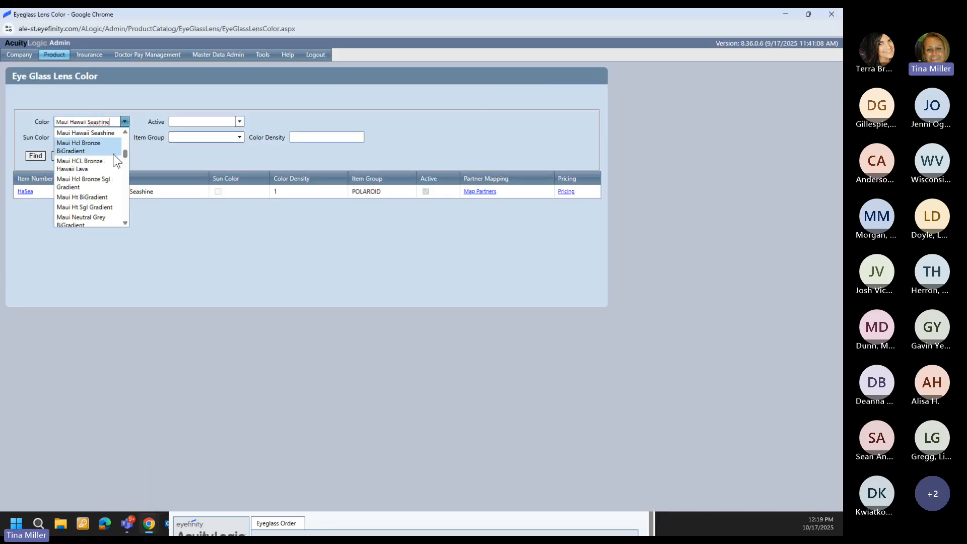
{"action": "triple_click", "coordinate": [106, 121]}
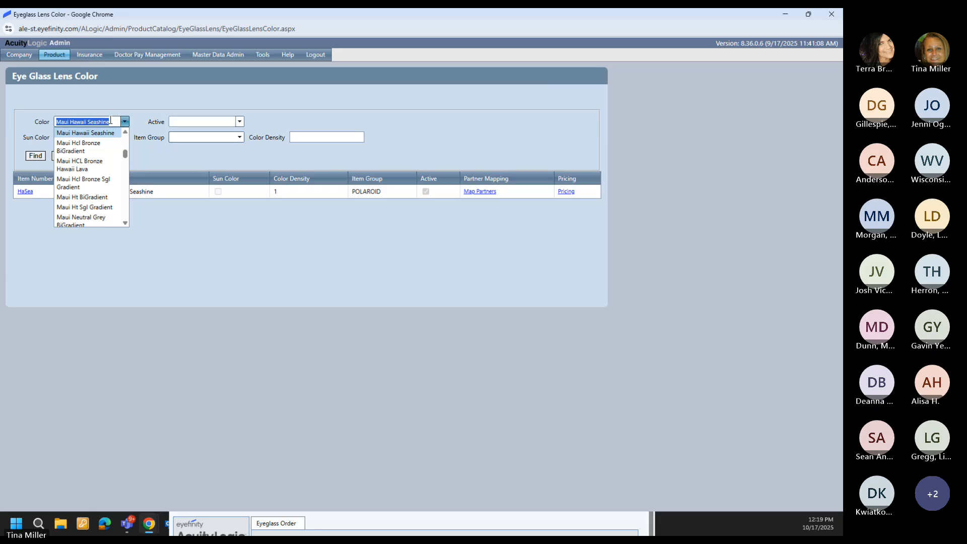
{"action": "key", "text": "BackSpace"}
{"action": "type", "text": "Polarized (hev) Brown"}
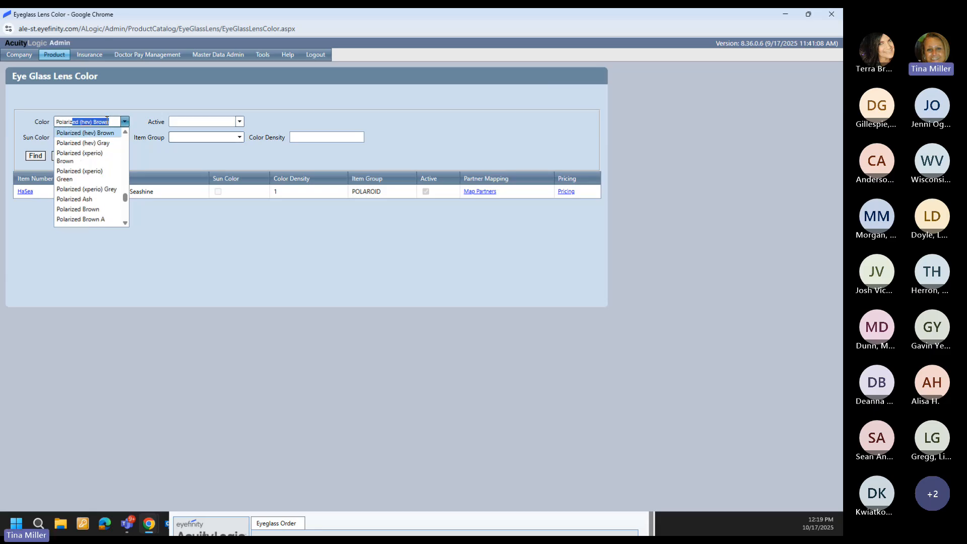
{"action": "scroll", "coordinate": [110, 191], "scroll_direction": "down", "scroll_amount": 3}
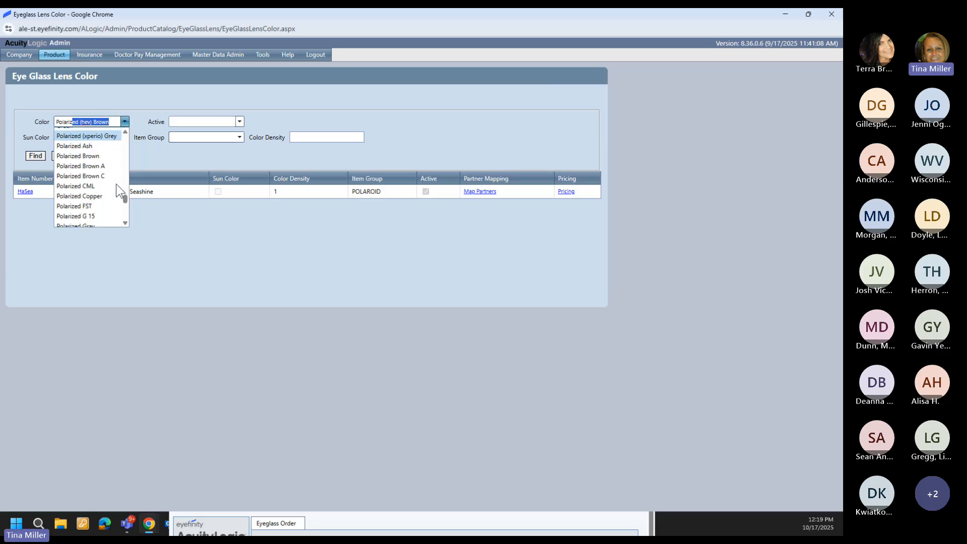
{"action": "left_click", "coordinate": [80, 199]}
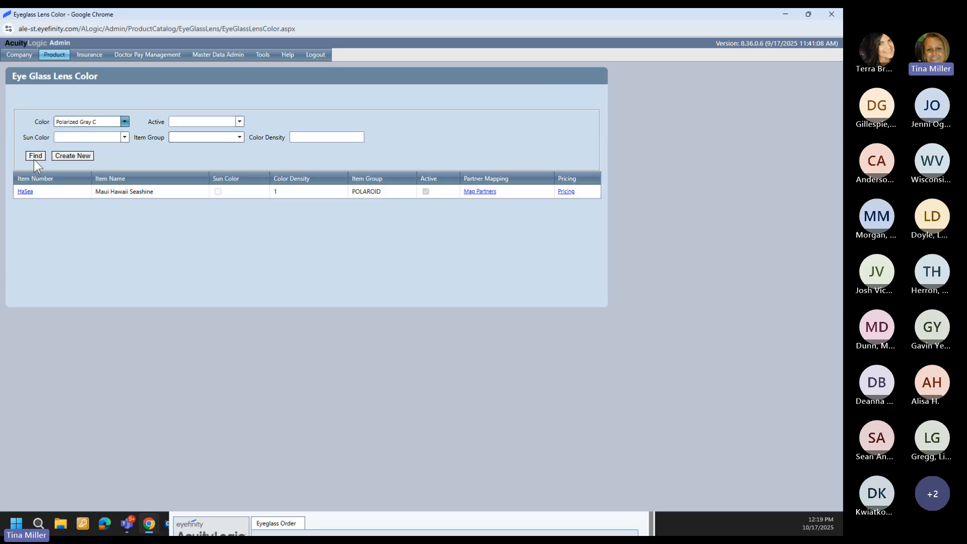
{"action": "left_click", "coordinate": [34, 159]}
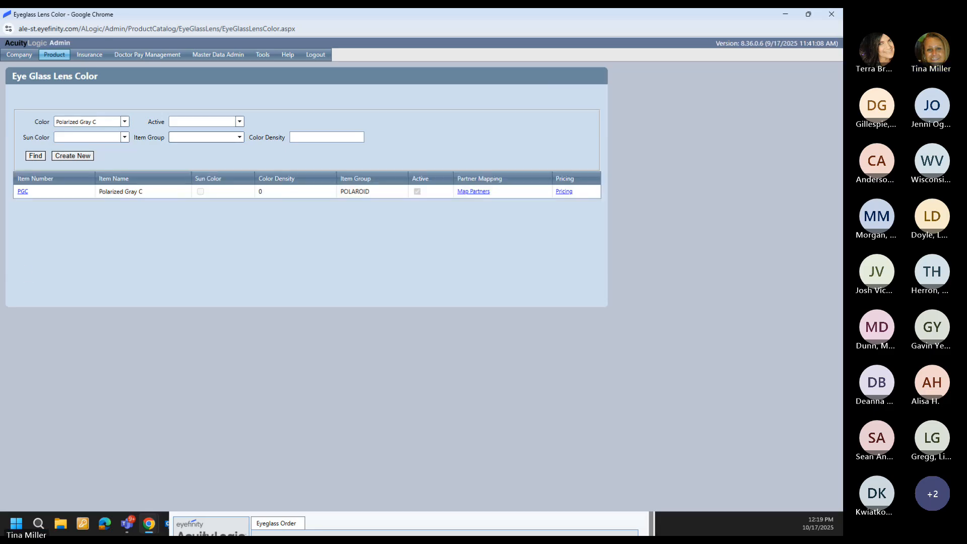
Step: Review the PGC record details and its 60.00 default price, leaving both unchanged
{"action": "left_click", "coordinate": [23, 192]}
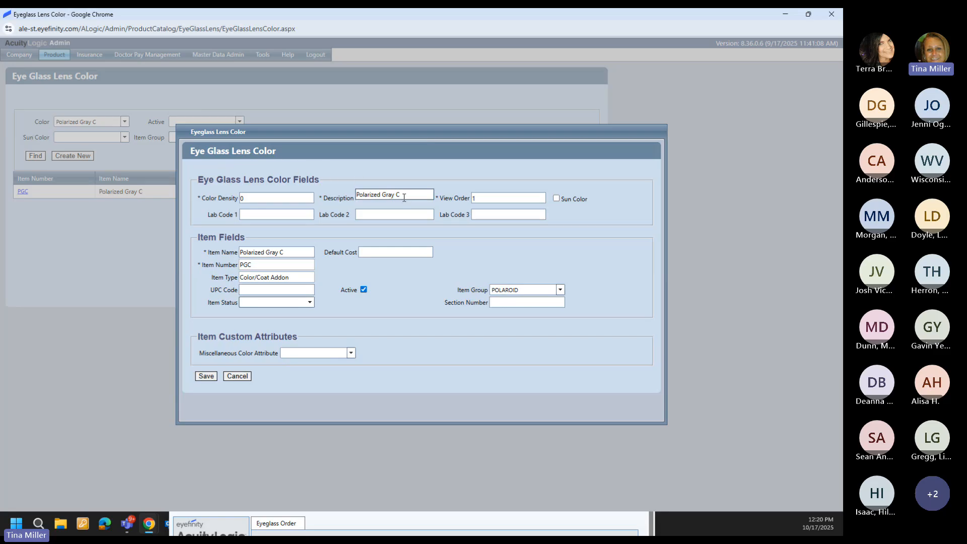
{"action": "left_click", "coordinate": [237, 377]}
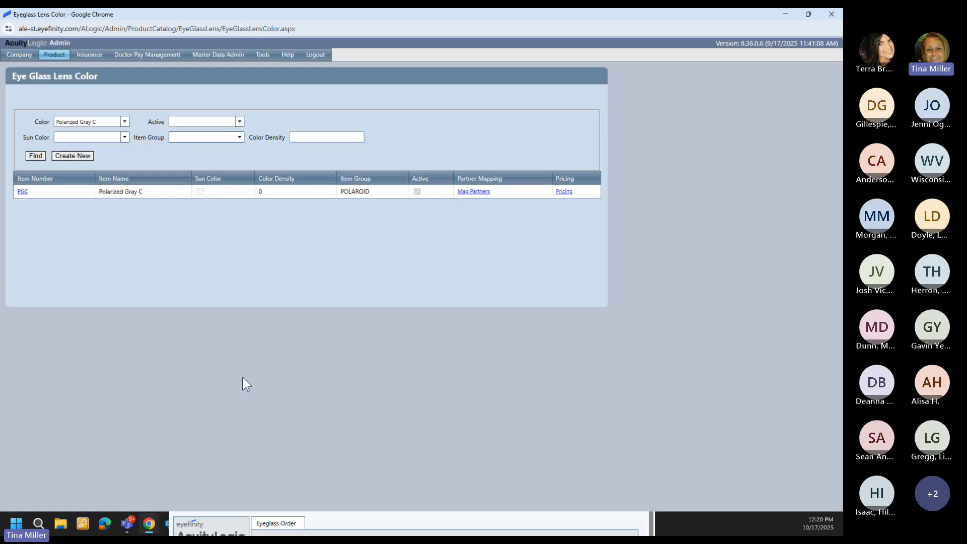
{"action": "left_click", "coordinate": [559, 196]}
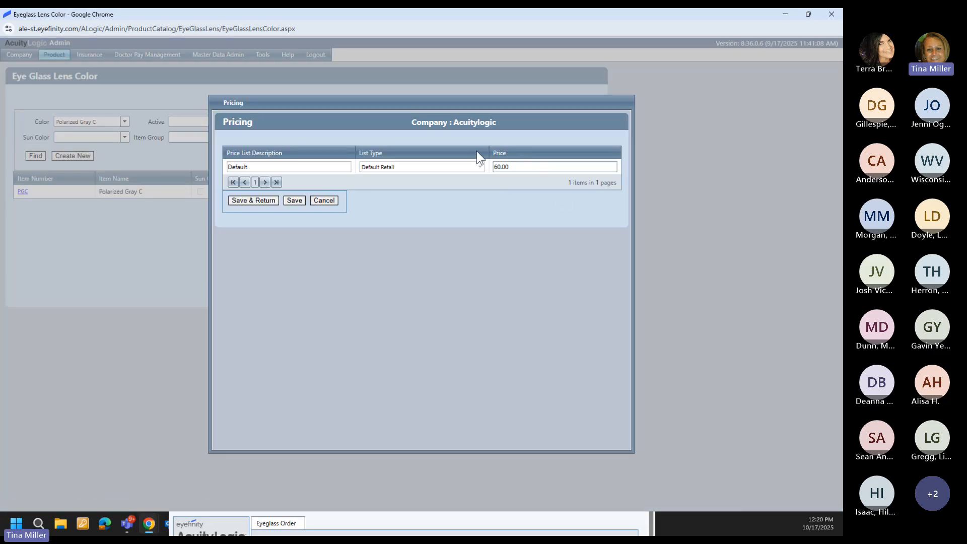
{"action": "left_click", "coordinate": [334, 200]}
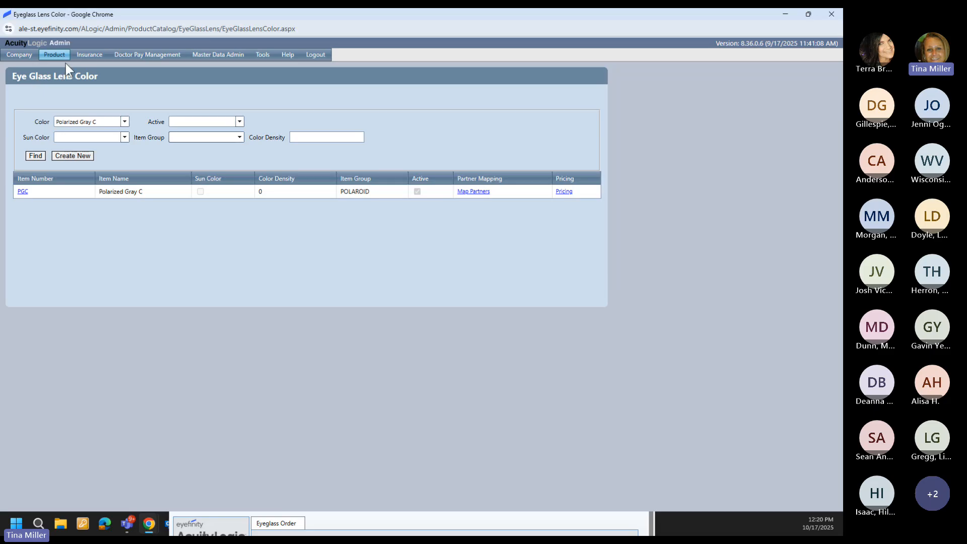
{"action": "mouse_move", "coordinate": [66, 62]}
{"action": "mouse_move", "coordinate": [119, 120]}
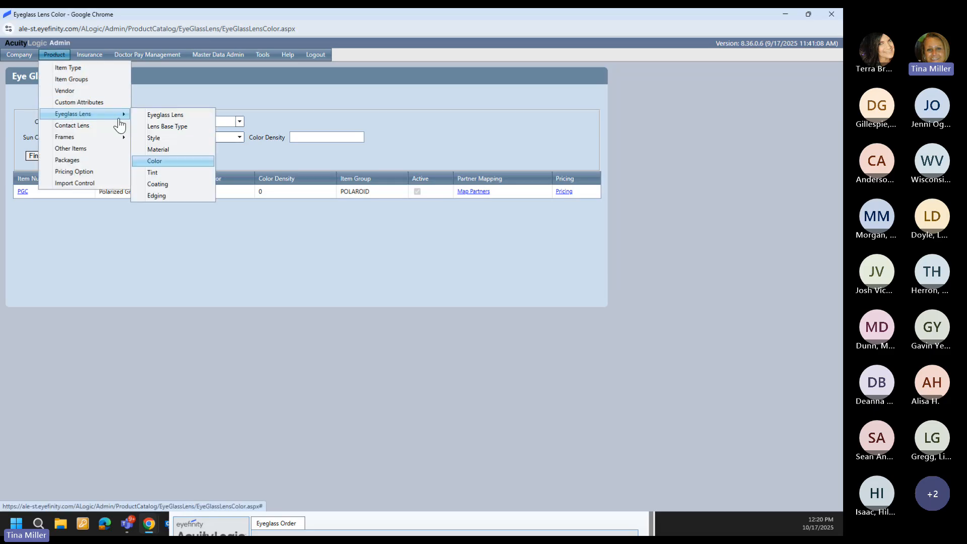
Step: Filter the Eye Glass Lens Tint list to MJ MauiGradient Tint
{"action": "left_click", "coordinate": [167, 173]}
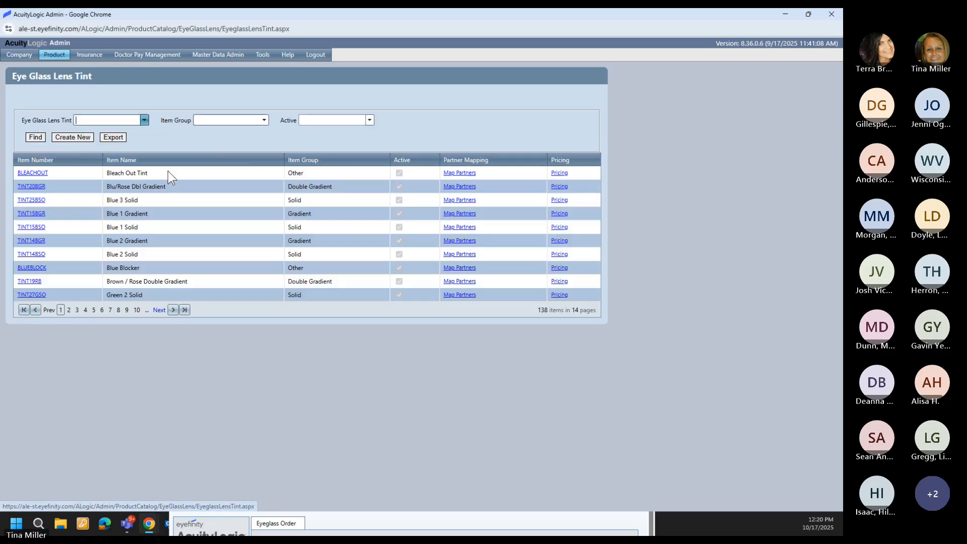
{"action": "left_click", "coordinate": [101, 121]}
{"action": "type", "text": "Match Tint"}
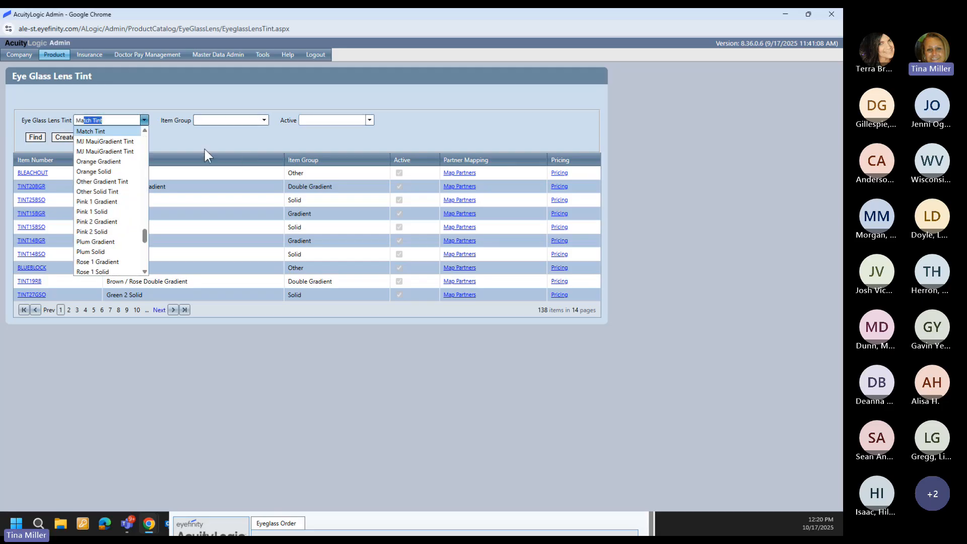
{"action": "left_click", "coordinate": [130, 151]}
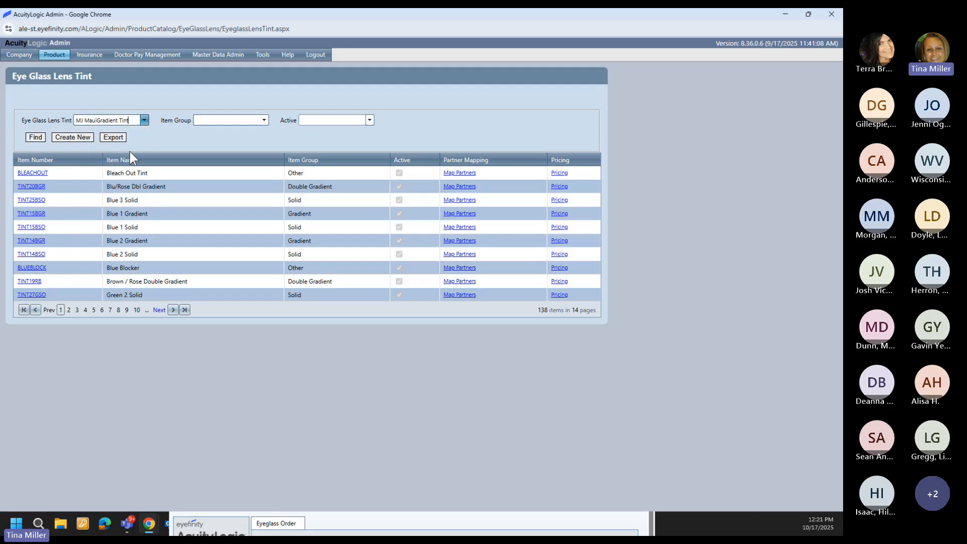
{"action": "left_click", "coordinate": [41, 137]}
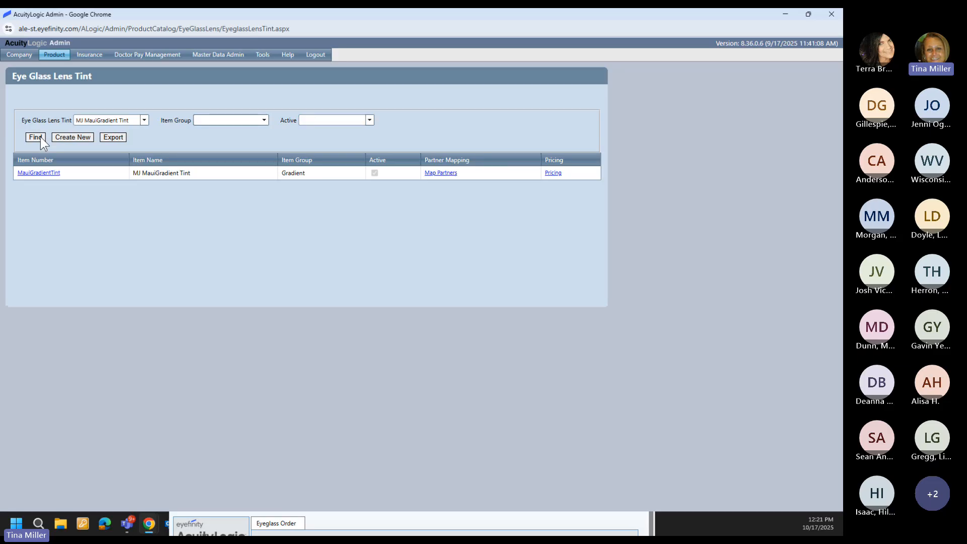
Step: Review the MJ MauiGradient Tint's description and item name, closing it unchanged
{"action": "left_click", "coordinate": [37, 173]}
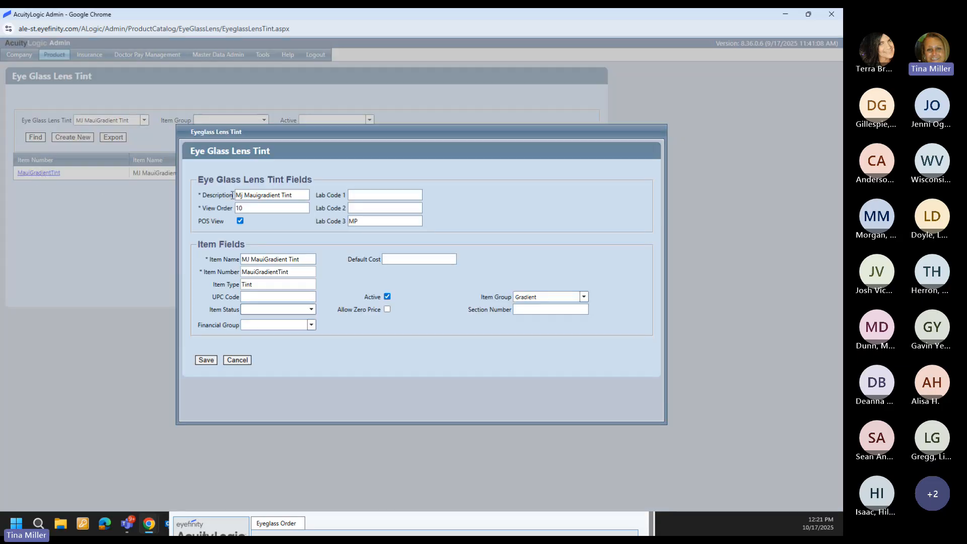
{"action": "left_click", "coordinate": [250, 199]}
{"action": "left_click", "coordinate": [264, 261]}
{"action": "left_click", "coordinate": [229, 360]}
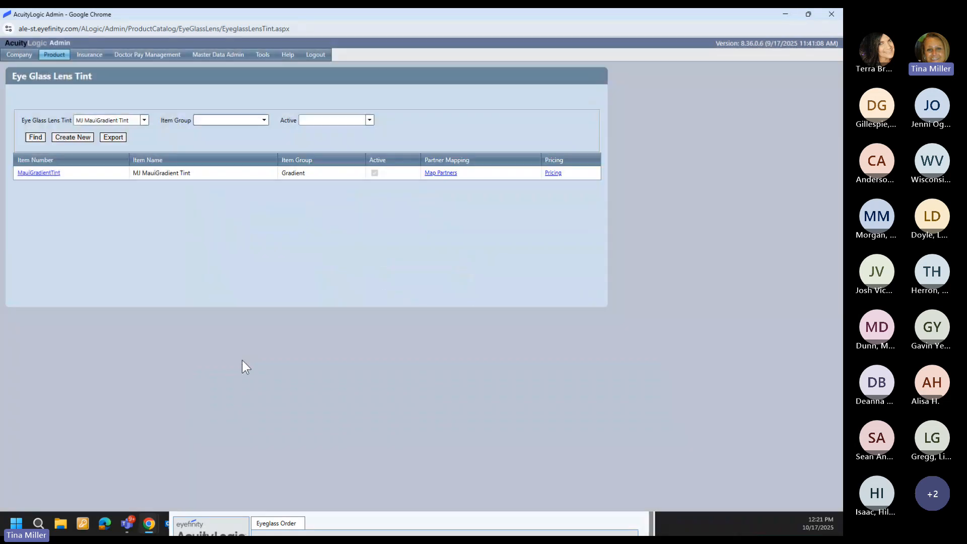
Step: Check the tint's partner code mappings and its 30.00 default price without changes
{"action": "left_click", "coordinate": [440, 174]}
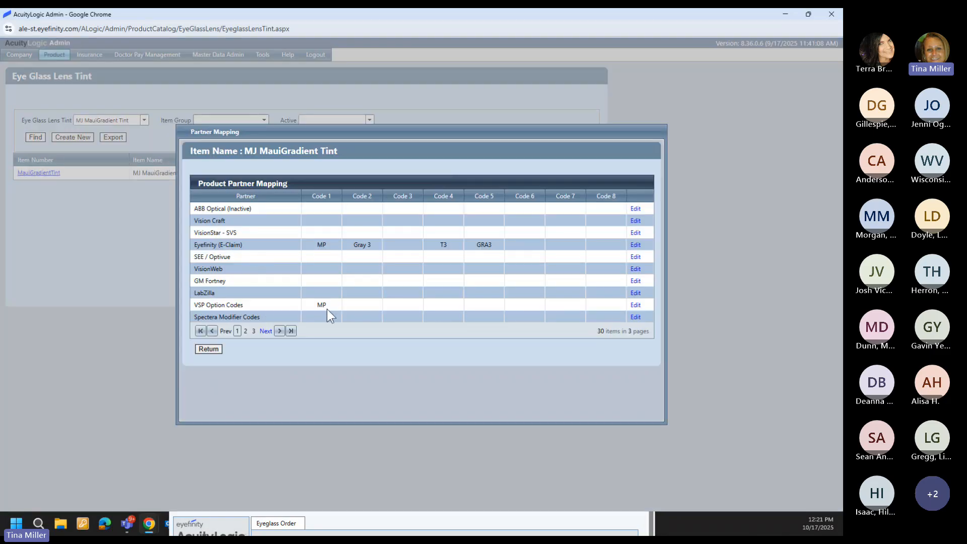
{"action": "left_click", "coordinate": [207, 351]}
{"action": "left_click", "coordinate": [552, 173]}
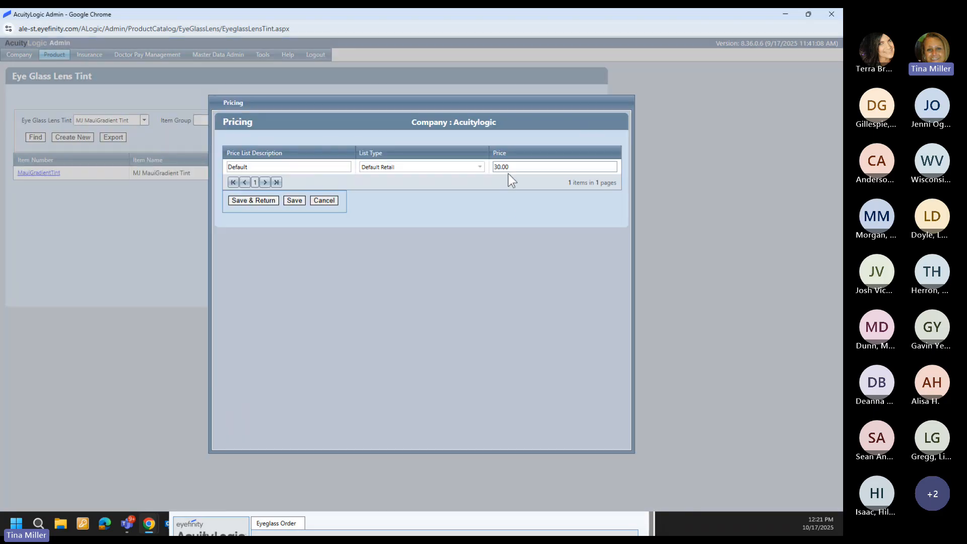
{"action": "left_click", "coordinate": [337, 201]}
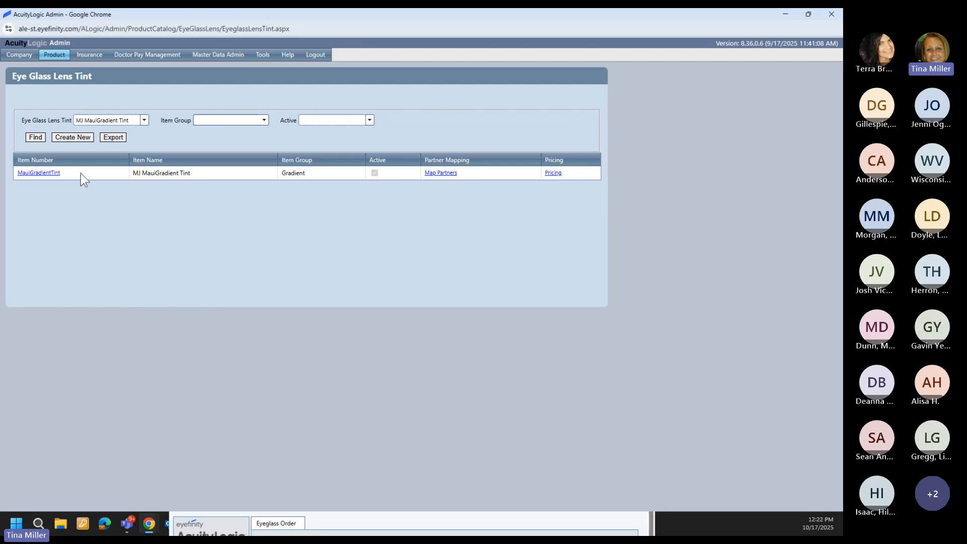
Step: Filter the Eye Glass Lens Coating list to Backside UV
{"action": "mouse_move", "coordinate": [56, 57]}
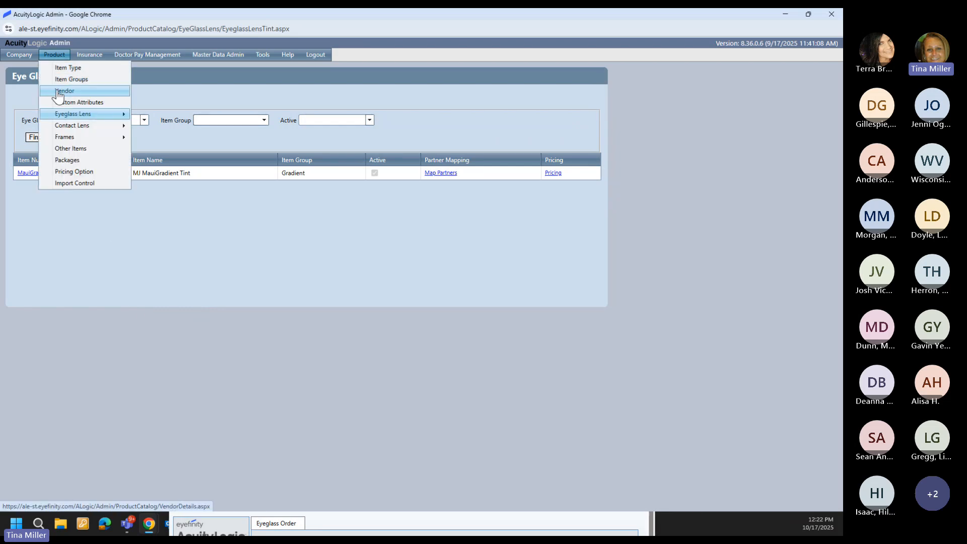
{"action": "mouse_move", "coordinate": [115, 116]}
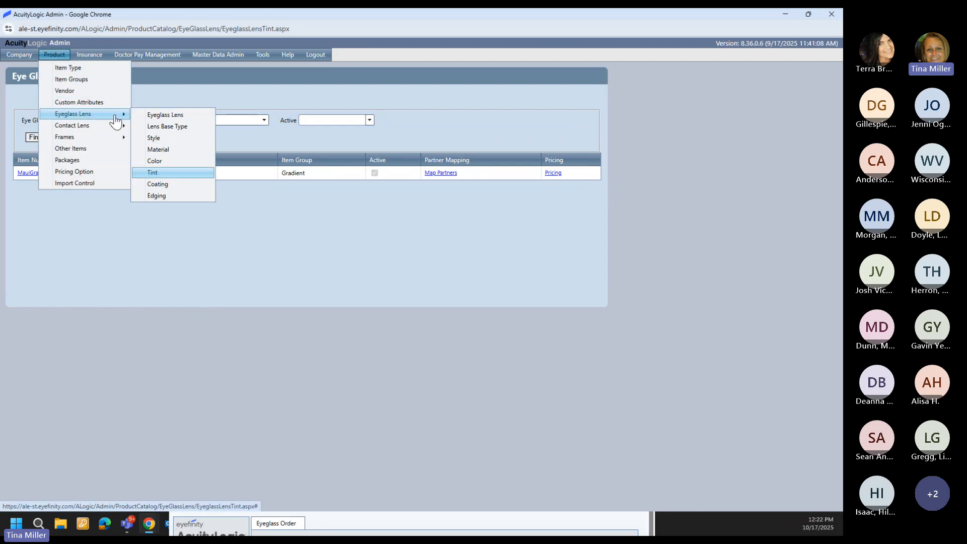
{"action": "left_click", "coordinate": [160, 185]}
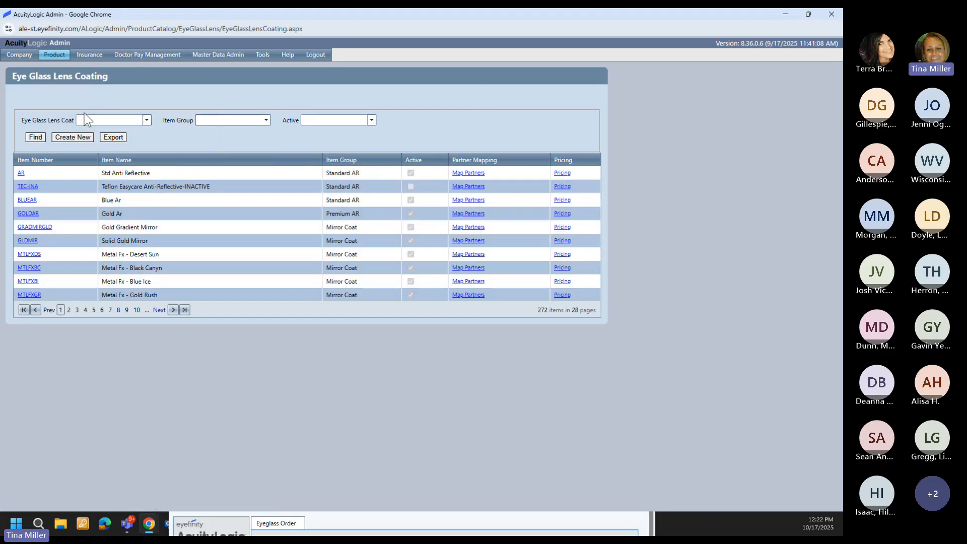
{"action": "left_click", "coordinate": [88, 119]}
{"action": "type", "text": "Na"}
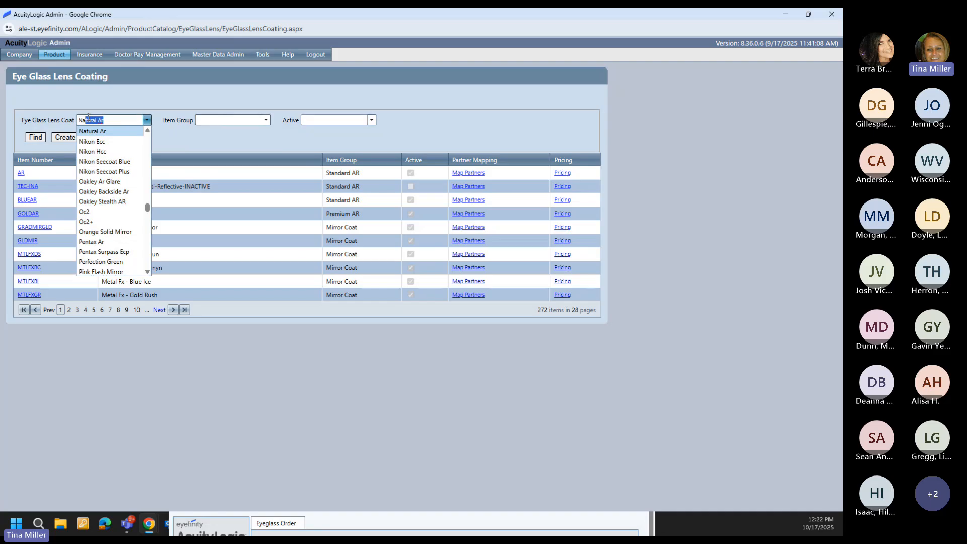
{"action": "key", "text": "BackSpace"}
{"action": "key", "text": "BackSpace"}
{"action": "key", "text": "BackSpace"}
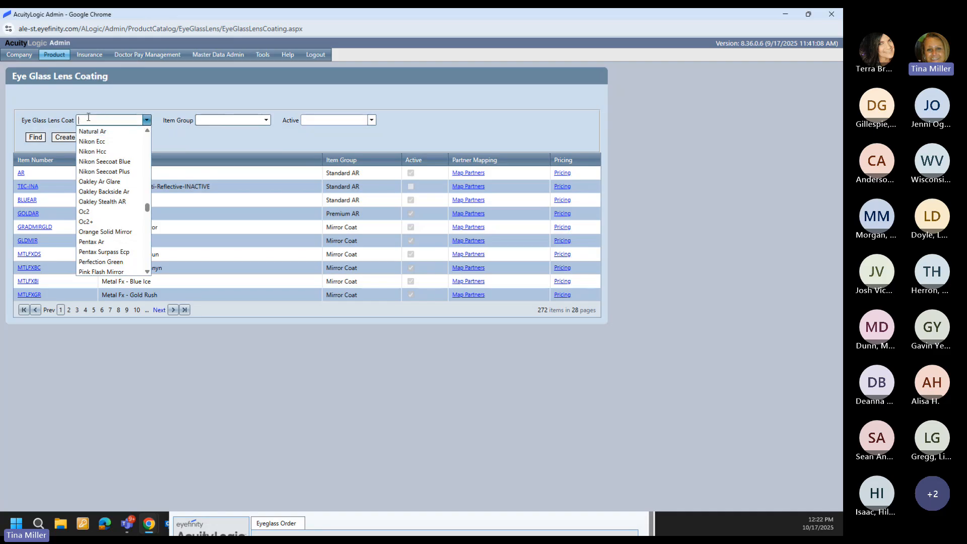
{"action": "type", "text": "Backside AR (NonVSP"}
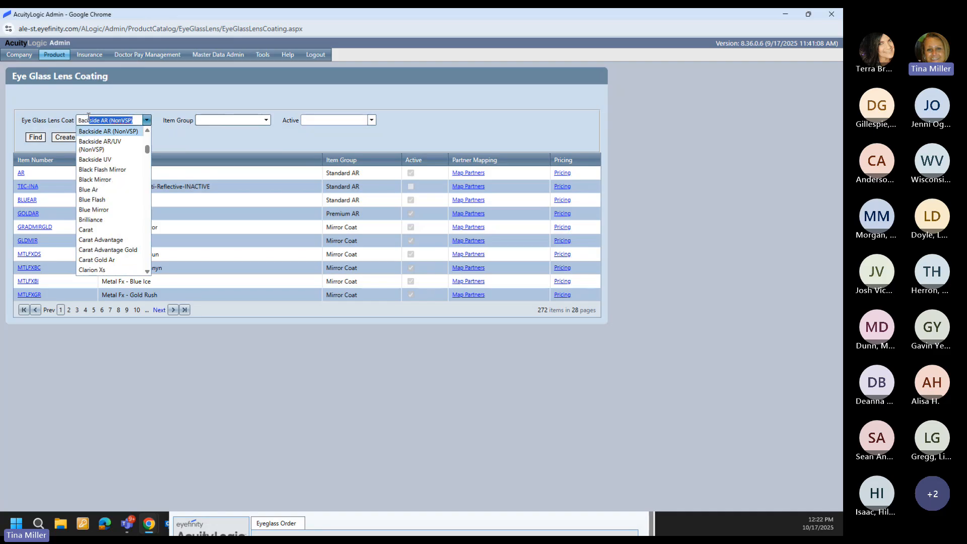
{"action": "left_click", "coordinate": [98, 158]}
{"action": "left_click", "coordinate": [36, 137]}
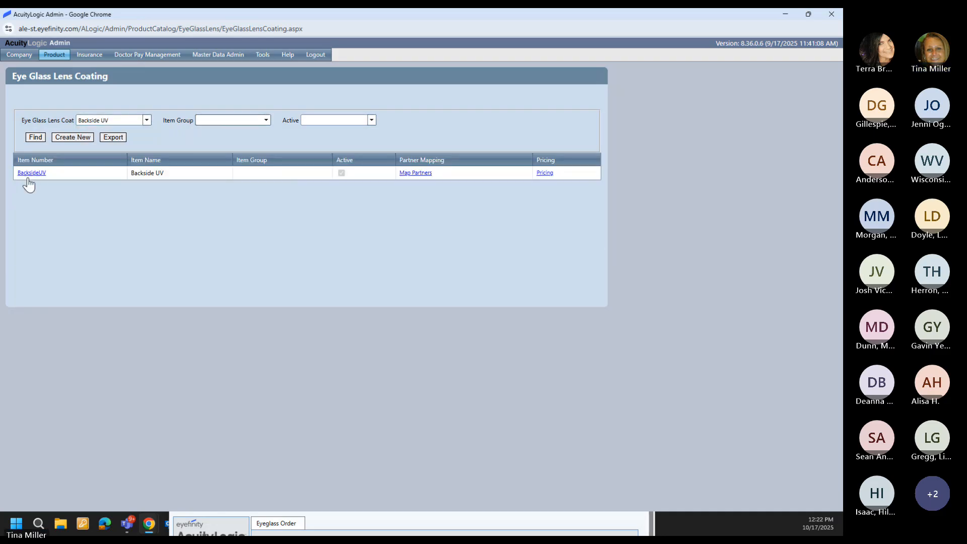
Step: Review Backside UV's details, partner codes and 15.00 default price without changes
{"action": "left_click", "coordinate": [32, 173]}
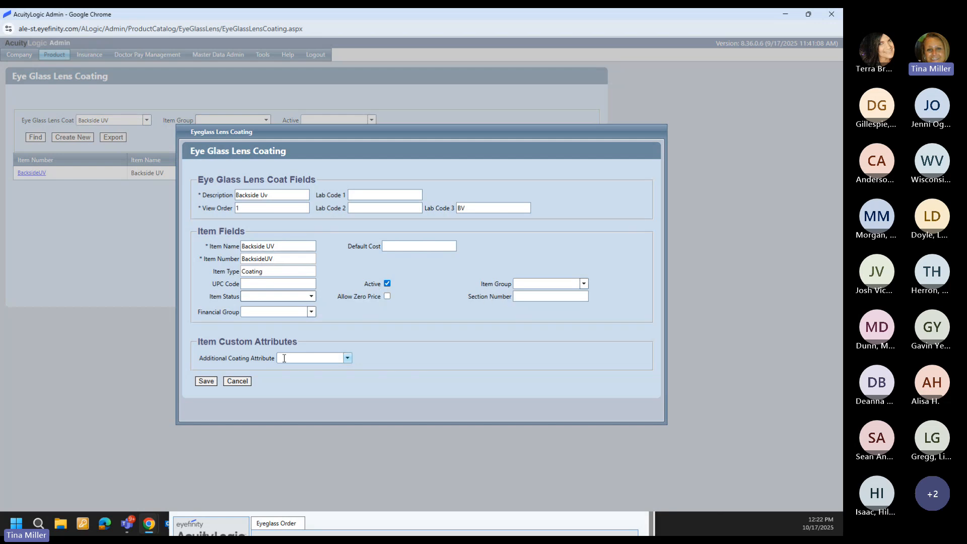
{"action": "left_click", "coordinate": [236, 381]}
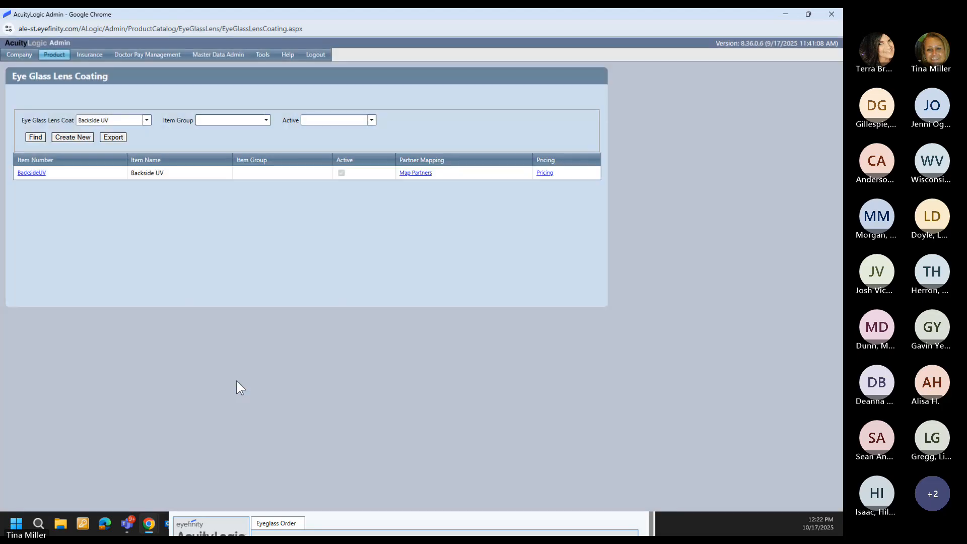
{"action": "left_click", "coordinate": [415, 173]}
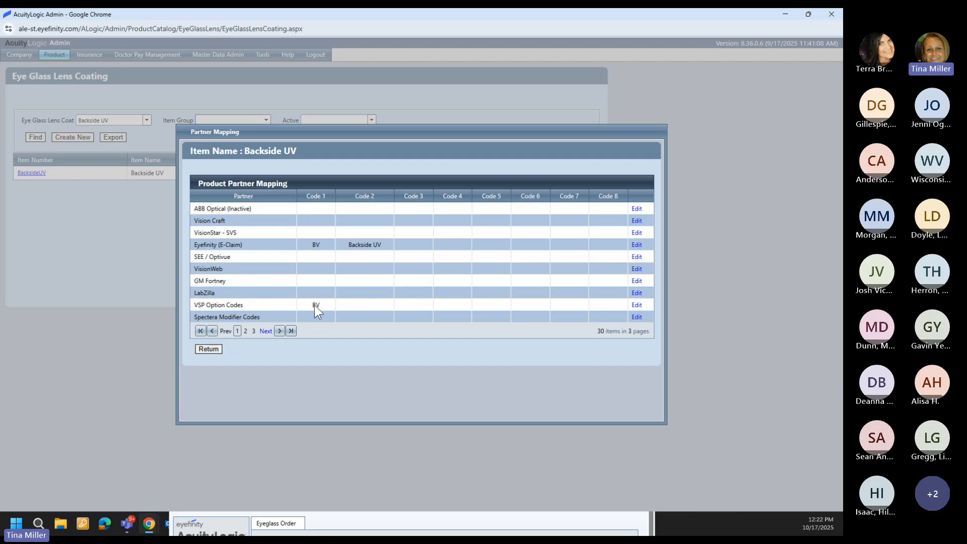
{"action": "left_click", "coordinate": [206, 350]}
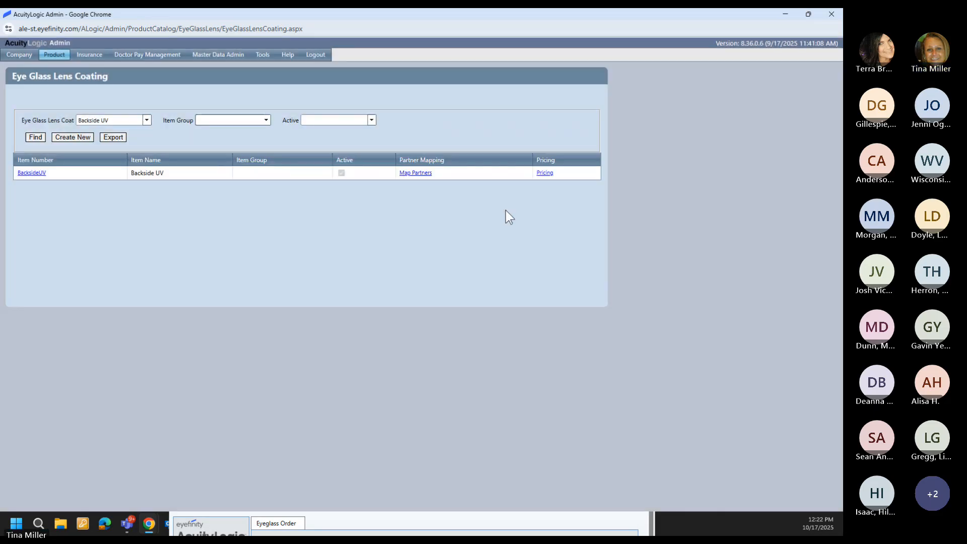
{"action": "left_click", "coordinate": [542, 172]}
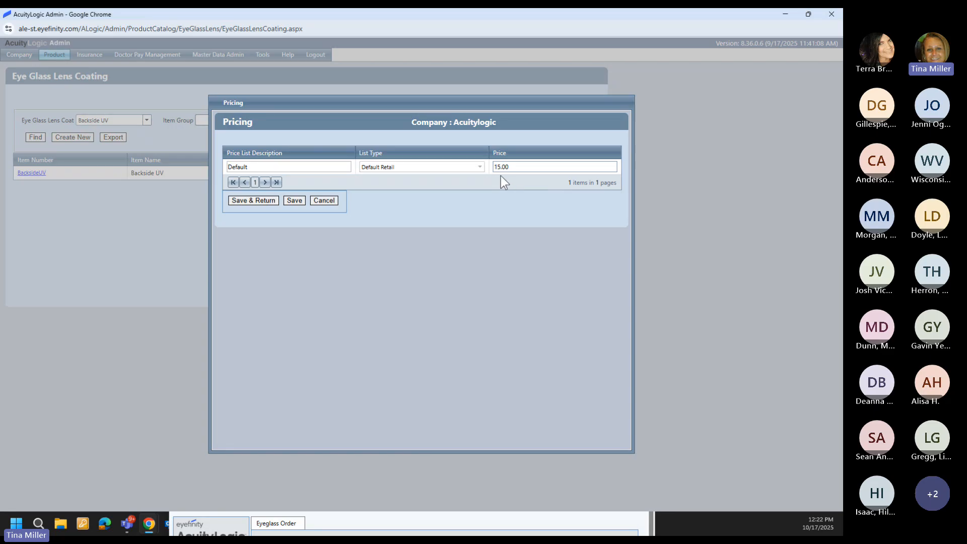
{"action": "left_click", "coordinate": [331, 201]}
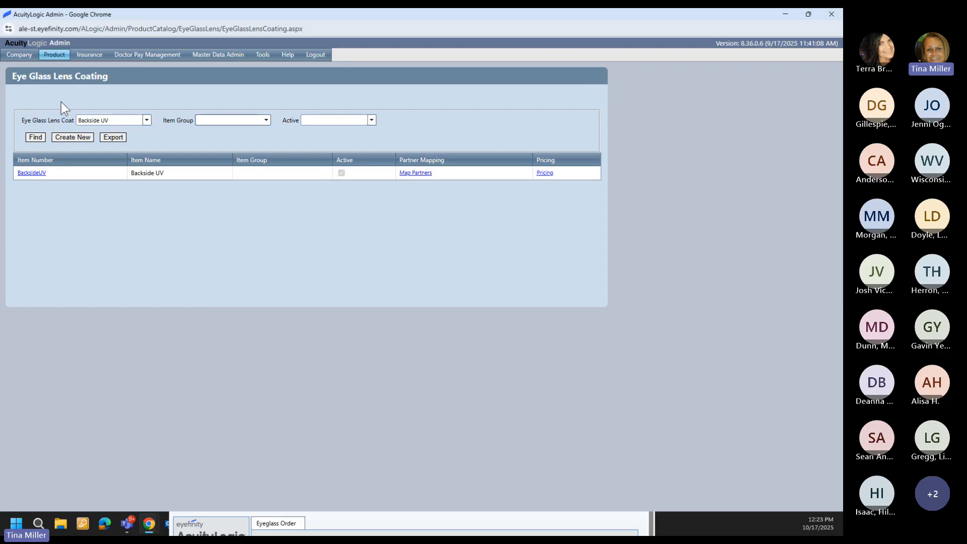
{"action": "mouse_move", "coordinate": [47, 56]}
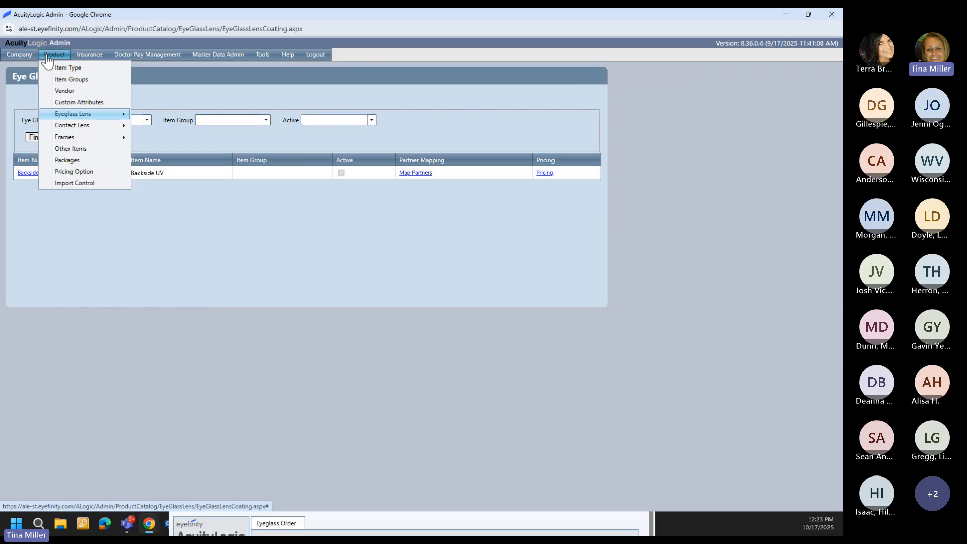
Step: Expand Additional Coating Attribute under Custom Attributes to show Backside UV valued 1333775
{"action": "left_click", "coordinate": [60, 101]}
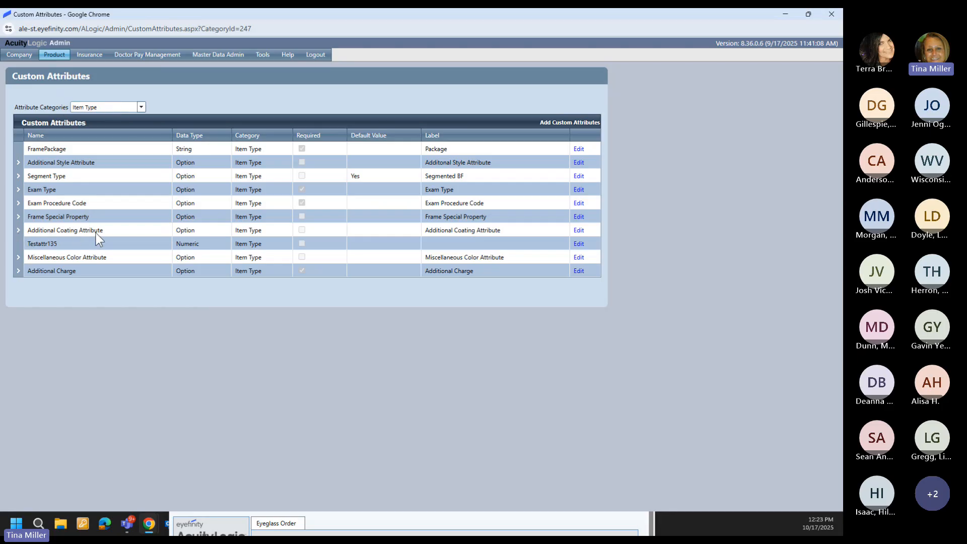
{"action": "left_click", "coordinate": [19, 231]}
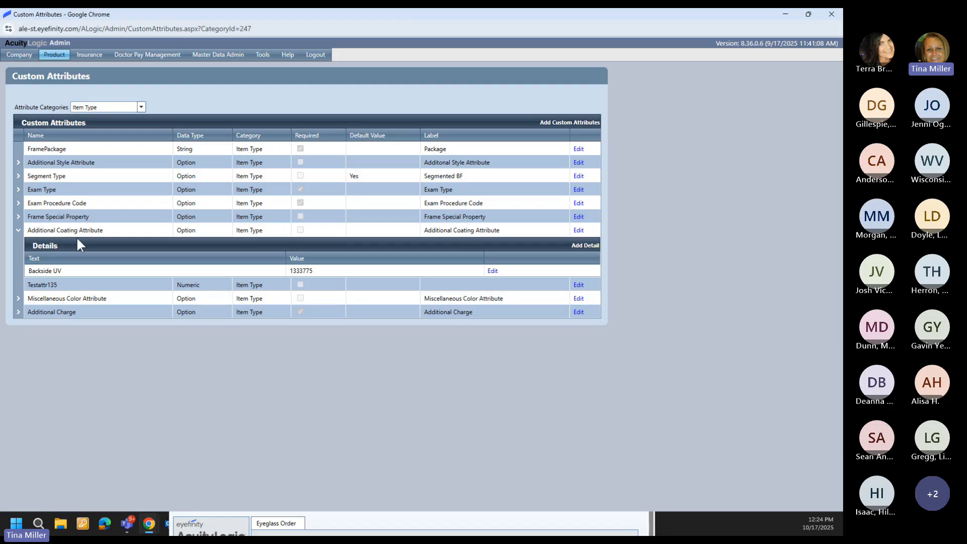
Step: Filter the Eye Glass Lens Coating list to Maui Jim AR
{"action": "left_click", "coordinate": [54, 56]}
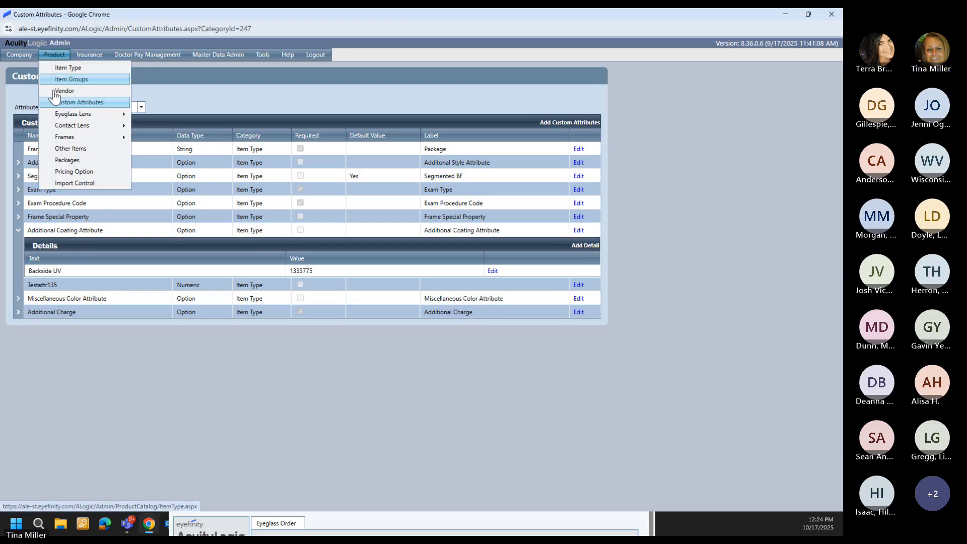
{"action": "mouse_move", "coordinate": [56, 115]}
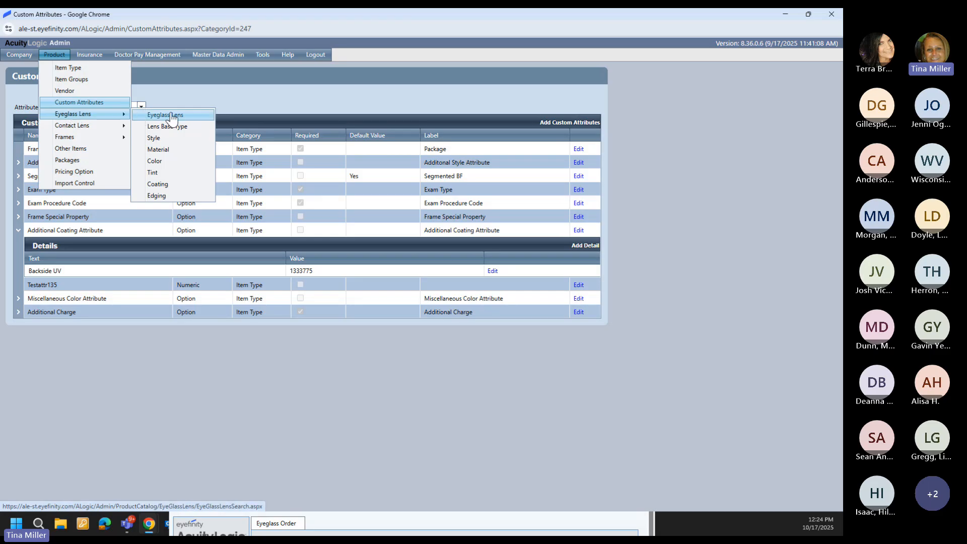
{"action": "left_click", "coordinate": [169, 184]}
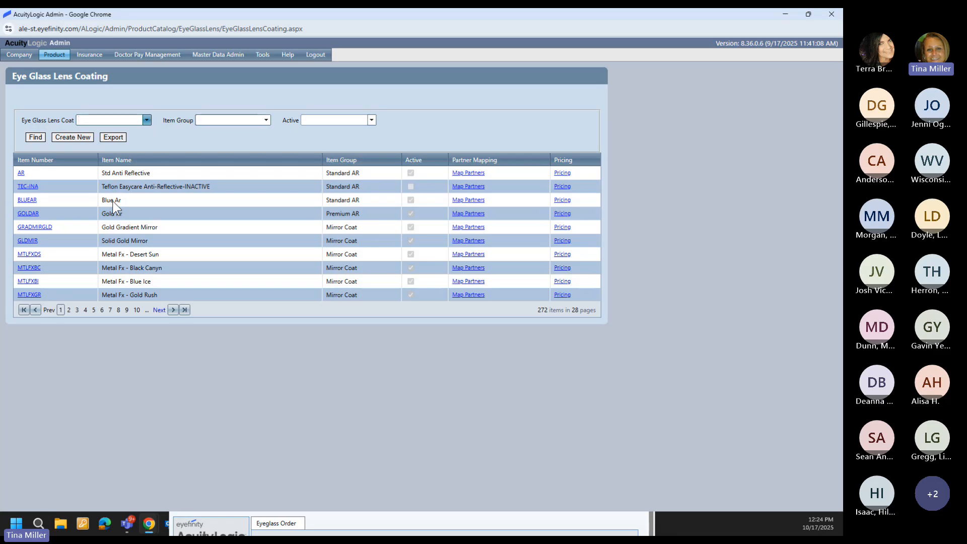
{"action": "left_click", "coordinate": [93, 120]}
{"action": "type", "text": "Ma"}
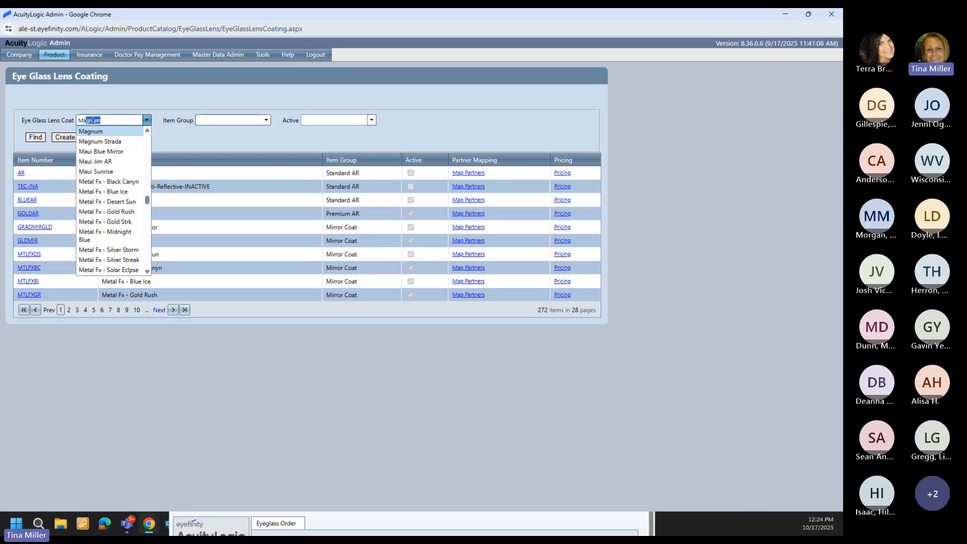
{"action": "type", "text": "ui Jim AR"}
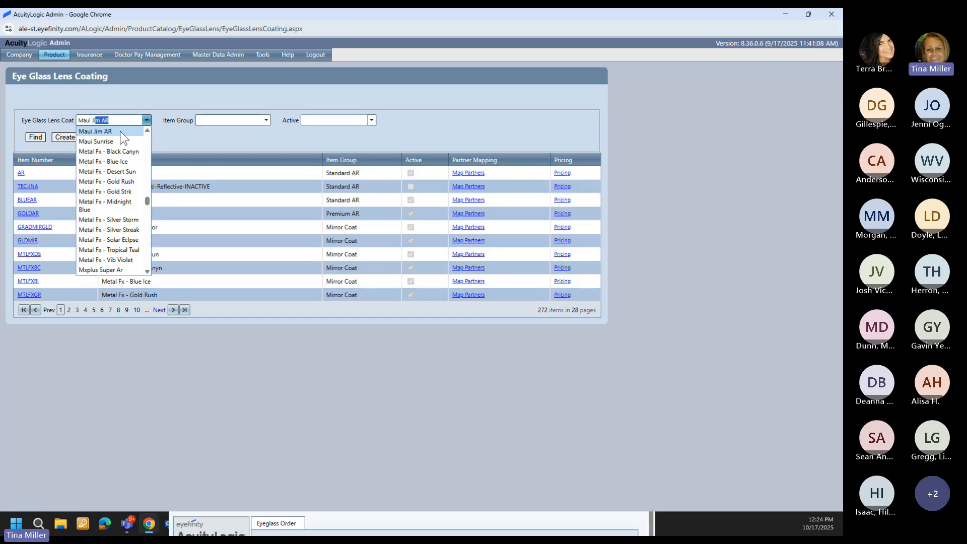
{"action": "left_click", "coordinate": [119, 131]}
{"action": "left_click", "coordinate": [33, 138]}
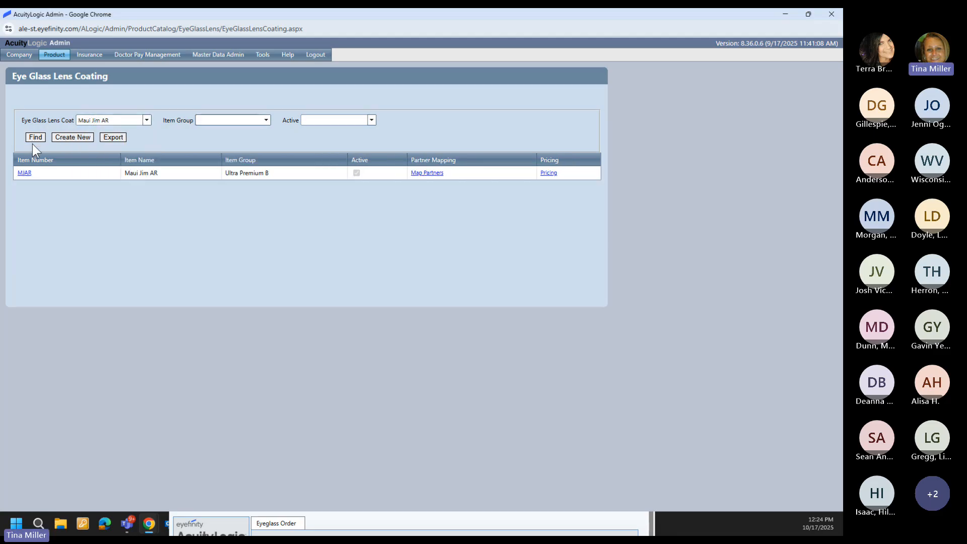
Step: Review MJAR's details, partner codes and 60.00 default price without changes
{"action": "left_click", "coordinate": [23, 174]}
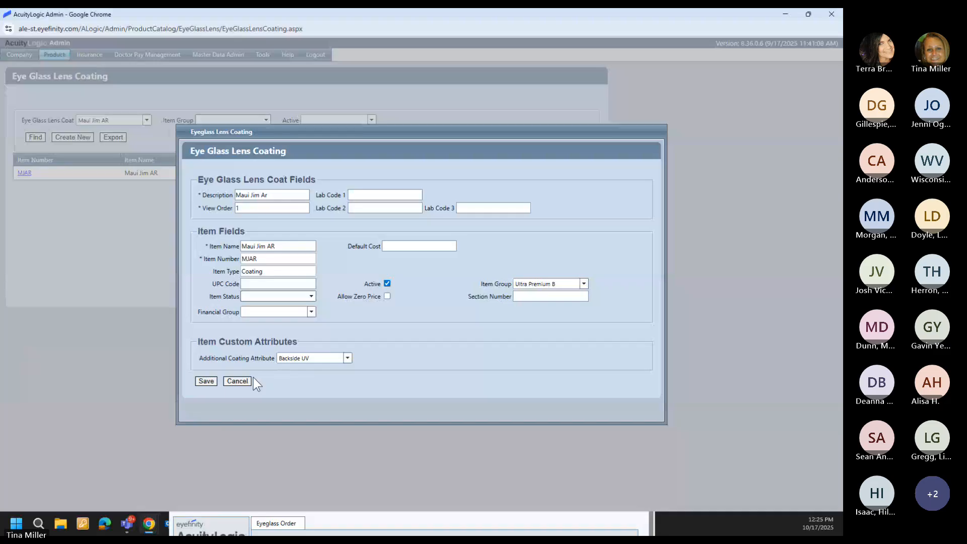
{"action": "left_click", "coordinate": [228, 383]}
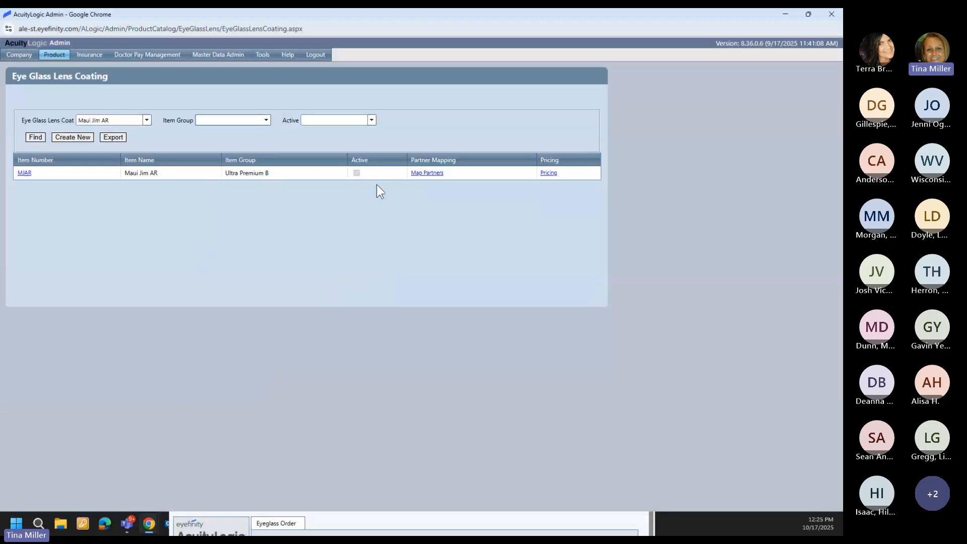
{"action": "left_click", "coordinate": [419, 174]}
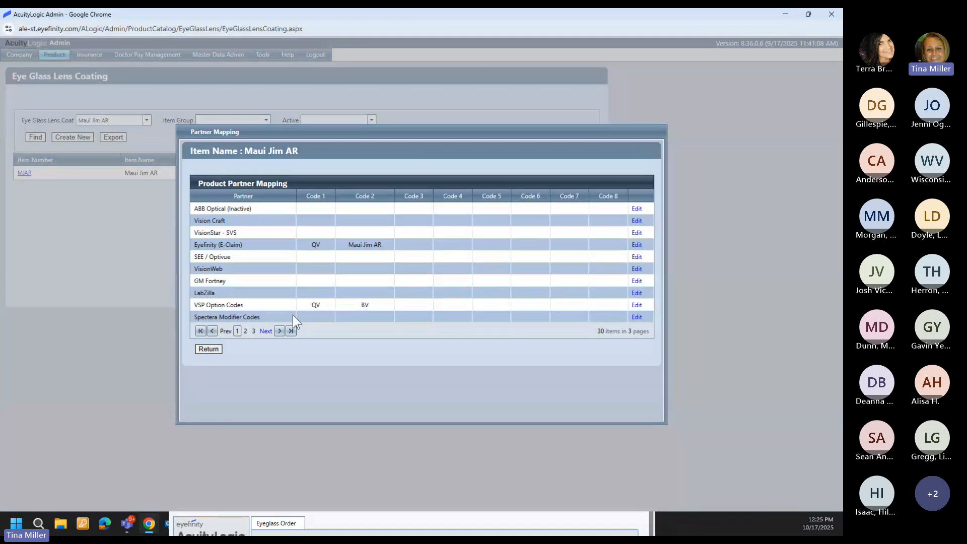
{"action": "left_click", "coordinate": [216, 349]}
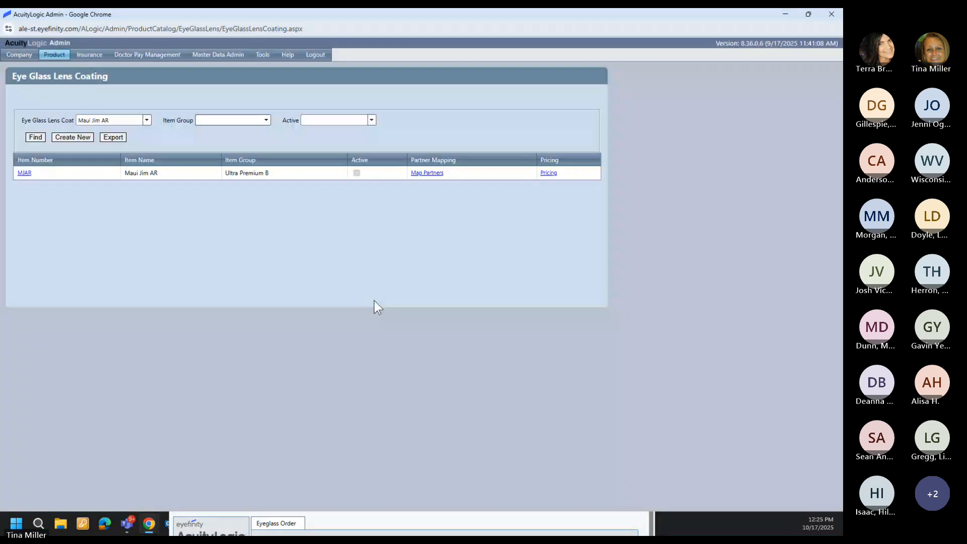
{"action": "left_click", "coordinate": [545, 173]}
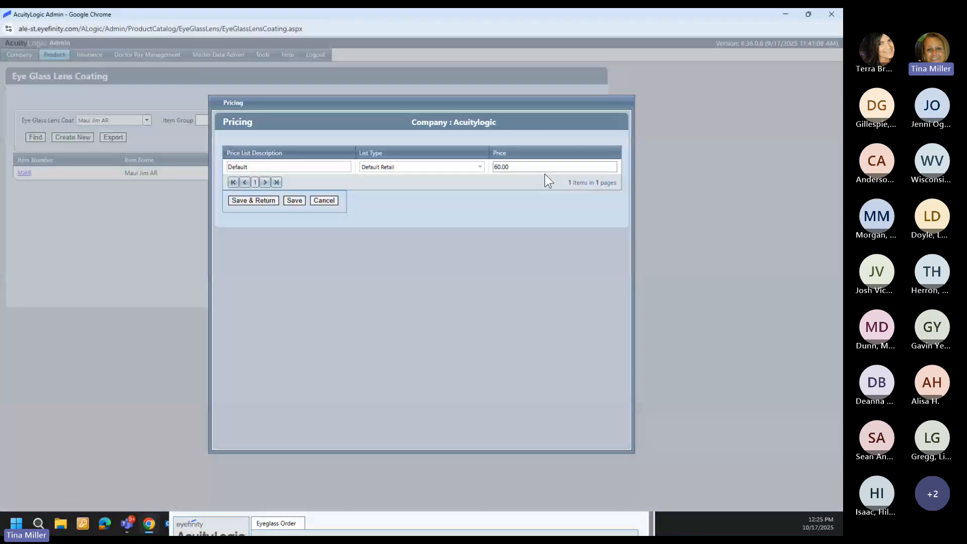
{"action": "left_click", "coordinate": [513, 171]}
{"action": "left_click", "coordinate": [323, 200]}
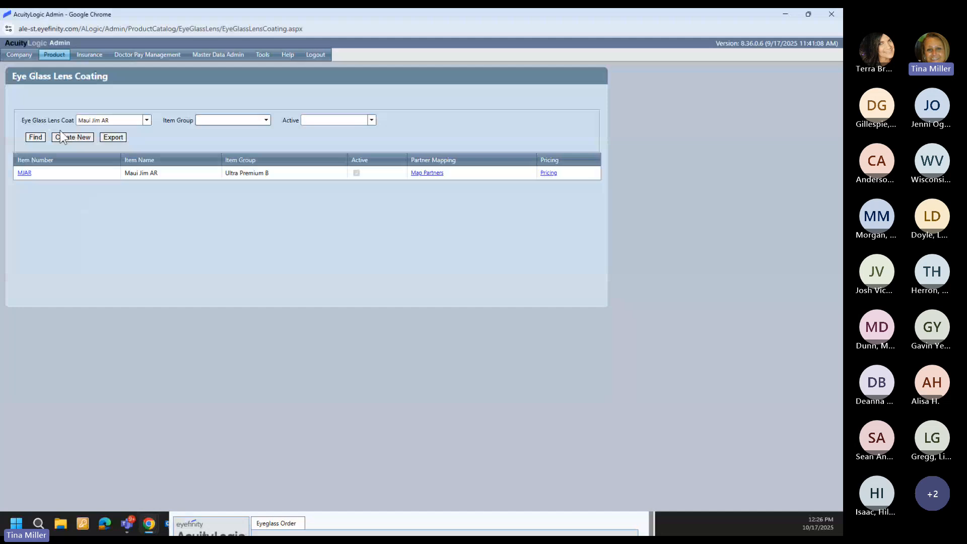
Step: On the Eye Glass Lens search, set Type to Progressive and Material to Polycarbonate
{"action": "mouse_move", "coordinate": [59, 57]}
{"action": "mouse_move", "coordinate": [57, 115]}
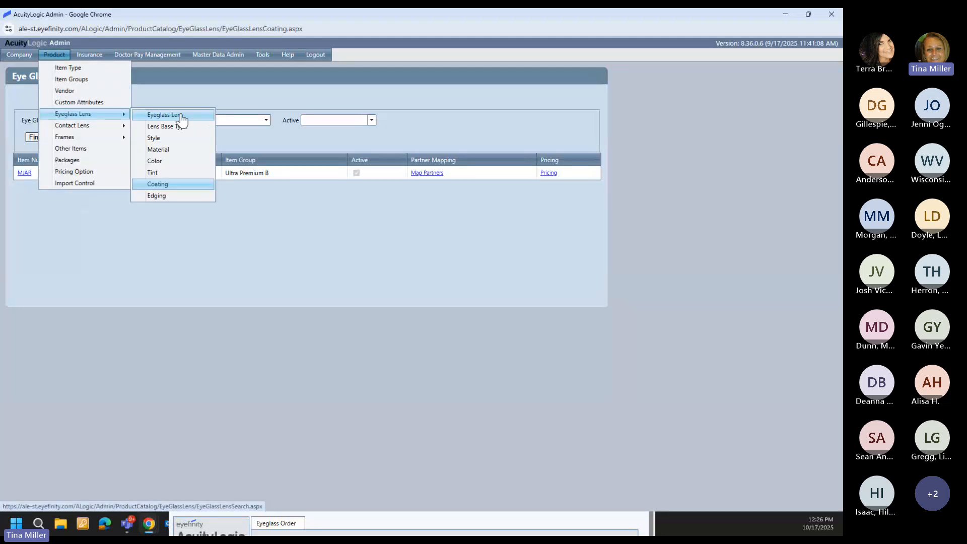
{"action": "left_click", "coordinate": [180, 117]}
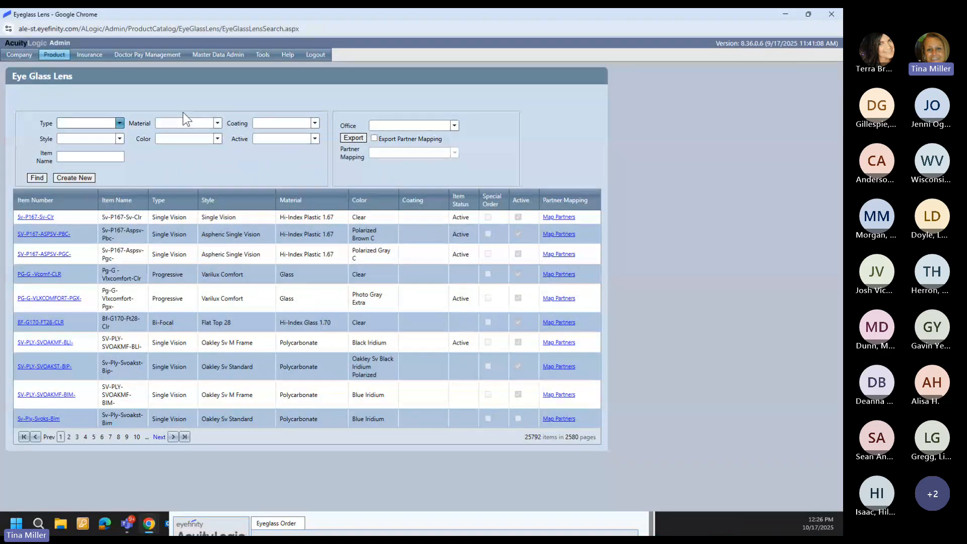
{"action": "left_click", "coordinate": [99, 123]}
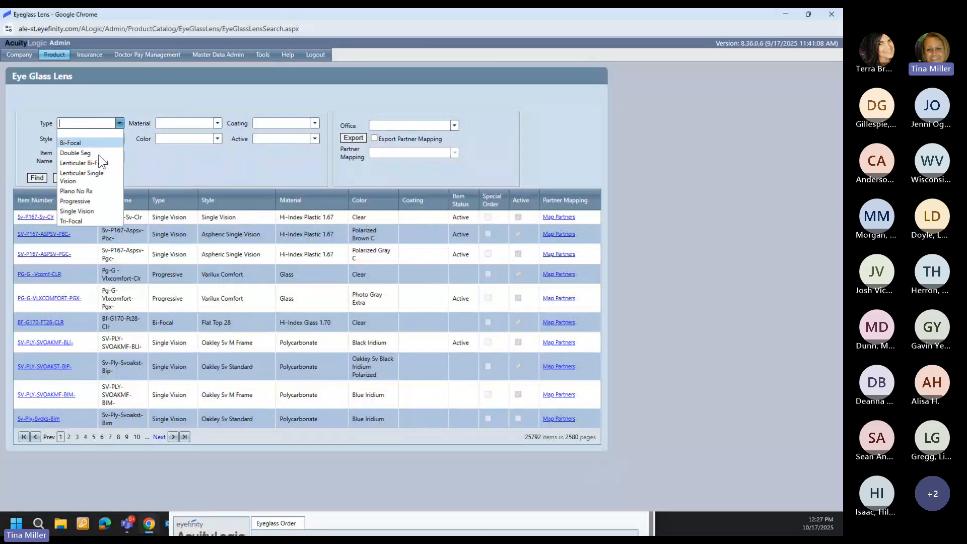
{"action": "left_click", "coordinate": [93, 201]}
{"action": "left_click", "coordinate": [190, 124]}
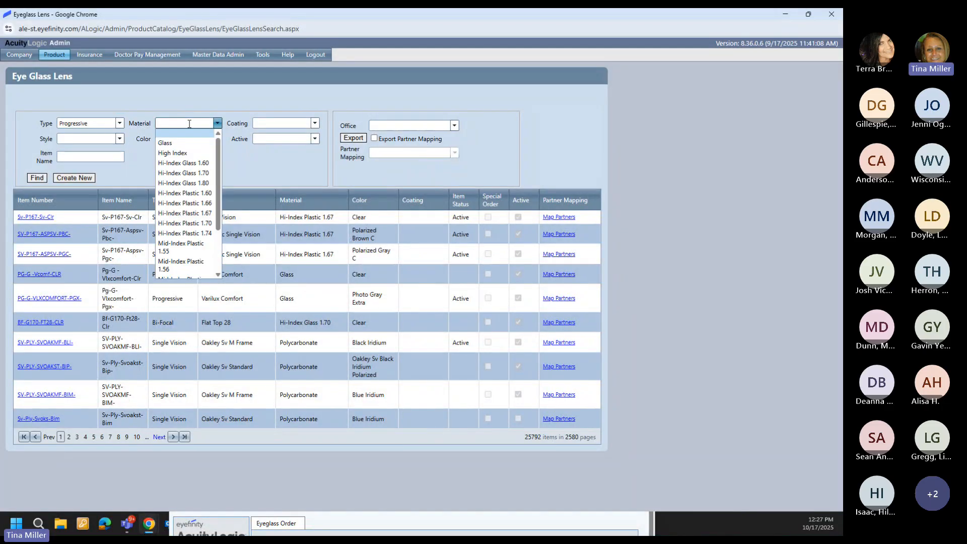
{"action": "scroll", "coordinate": [184, 152], "scroll_direction": "down", "scroll_amount": 3}
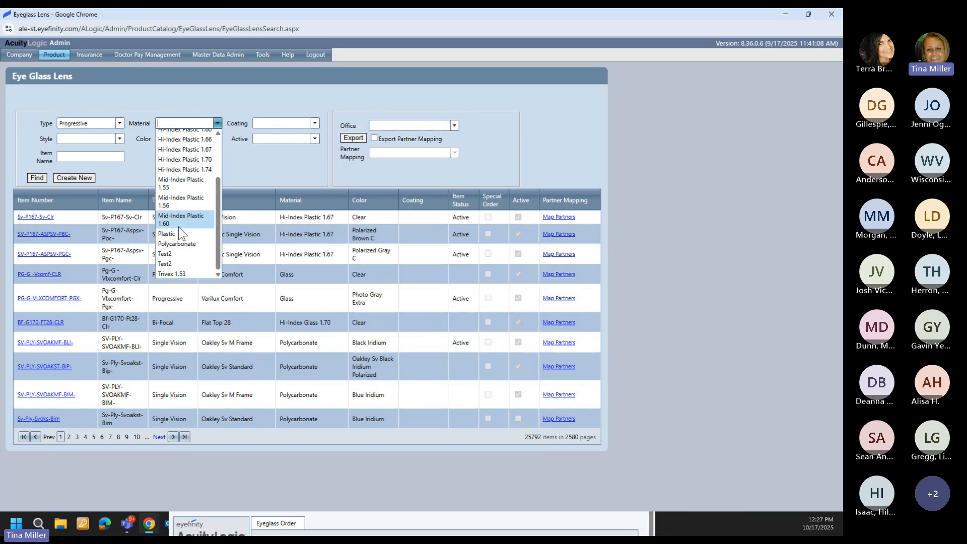
{"action": "left_click", "coordinate": [177, 244]}
Step: Add Color Maui Neutral Grey BiGradient and Active Yes, then run the search
{"action": "left_click", "coordinate": [187, 138]}
{"action": "scroll", "coordinate": [190, 190], "scroll_direction": "down", "scroll_amount": 3}
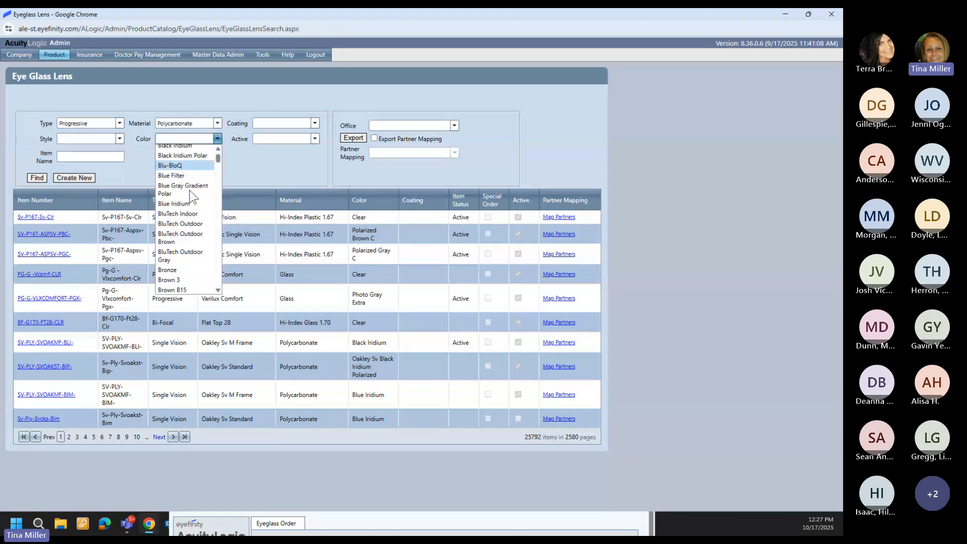
{"action": "type", "text": "Maui Blue Hawaii"}
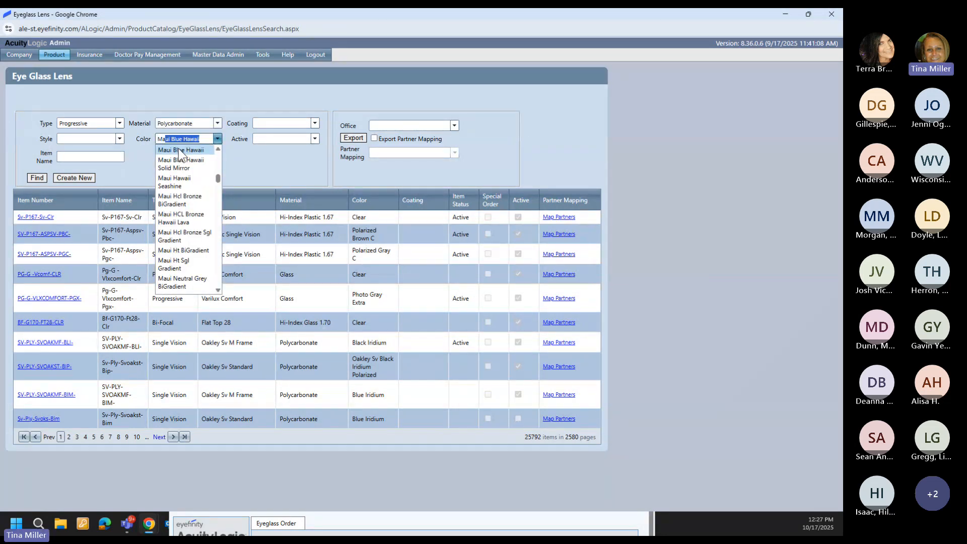
{"action": "left_click", "coordinate": [174, 282]}
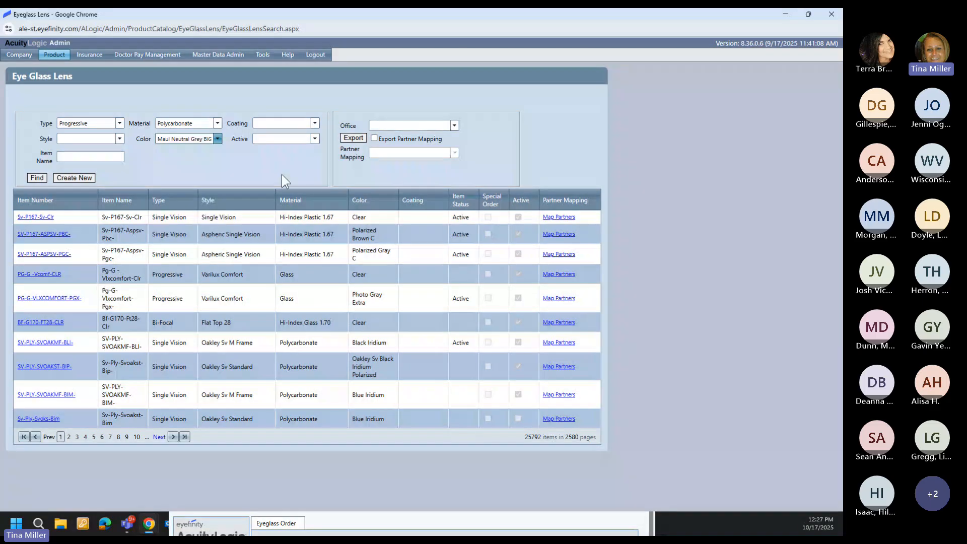
{"action": "left_click", "coordinate": [315, 139]}
{"action": "left_click", "coordinate": [271, 157]}
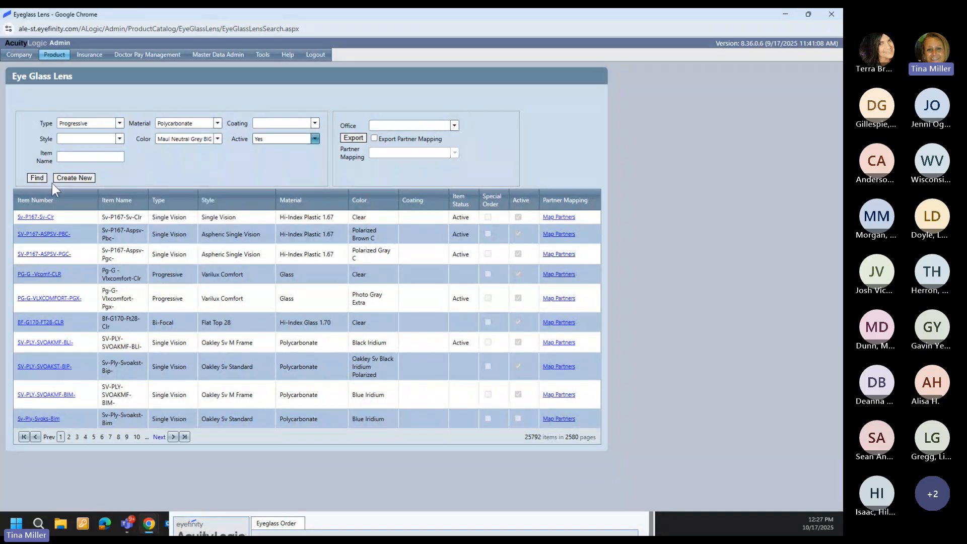
{"action": "left_click", "coordinate": [35, 178]}
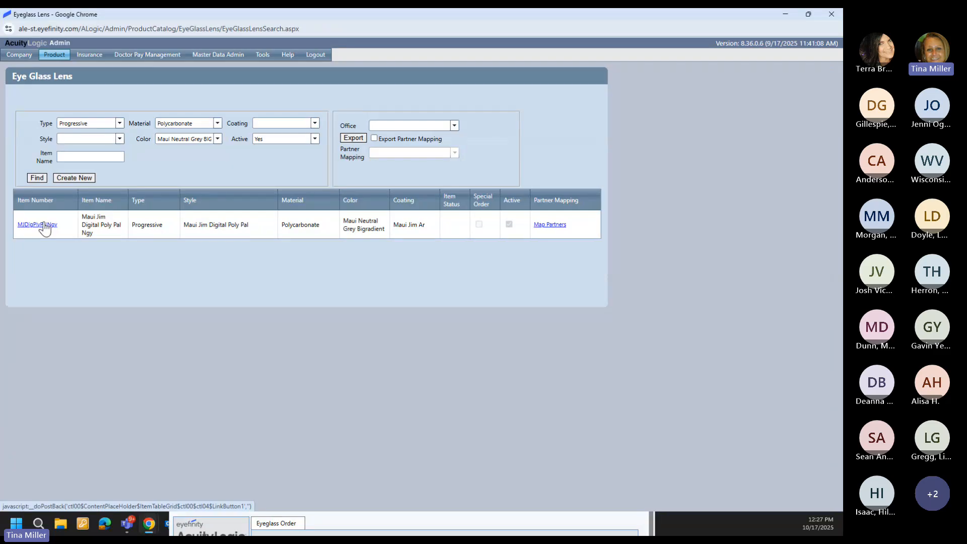
Step: Review Maui Jim Digital Poly Pal Ngy's details and partner codes, closing both unchanged
{"action": "left_click", "coordinate": [44, 225]}
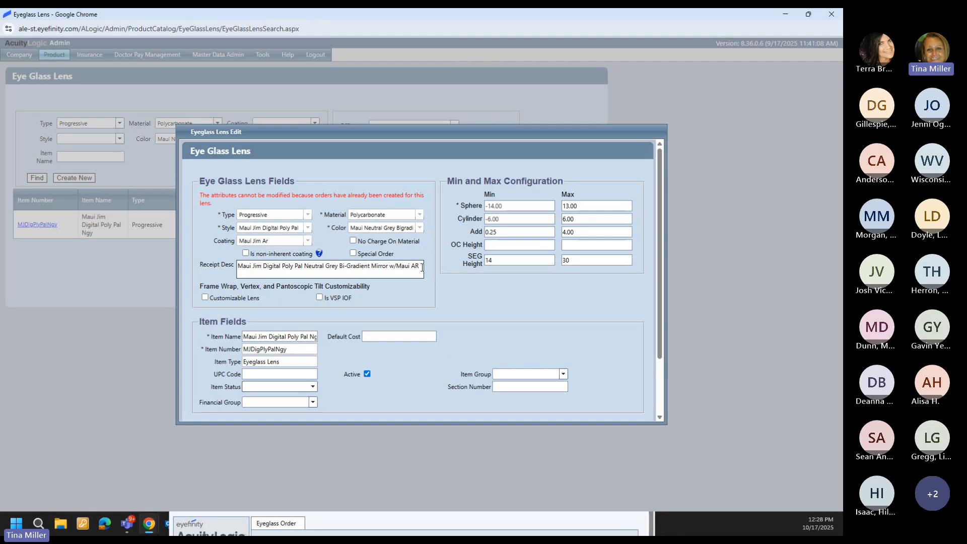
{"action": "scroll", "coordinate": [422, 267], "scroll_direction": "down", "scroll_amount": 1}
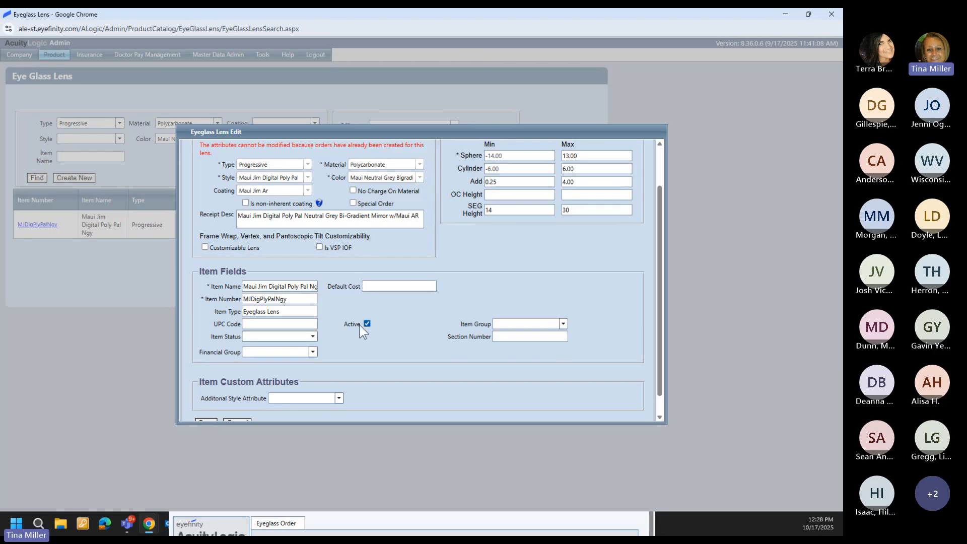
{"action": "scroll", "coordinate": [361, 325], "scroll_direction": "up", "scroll_amount": 1}
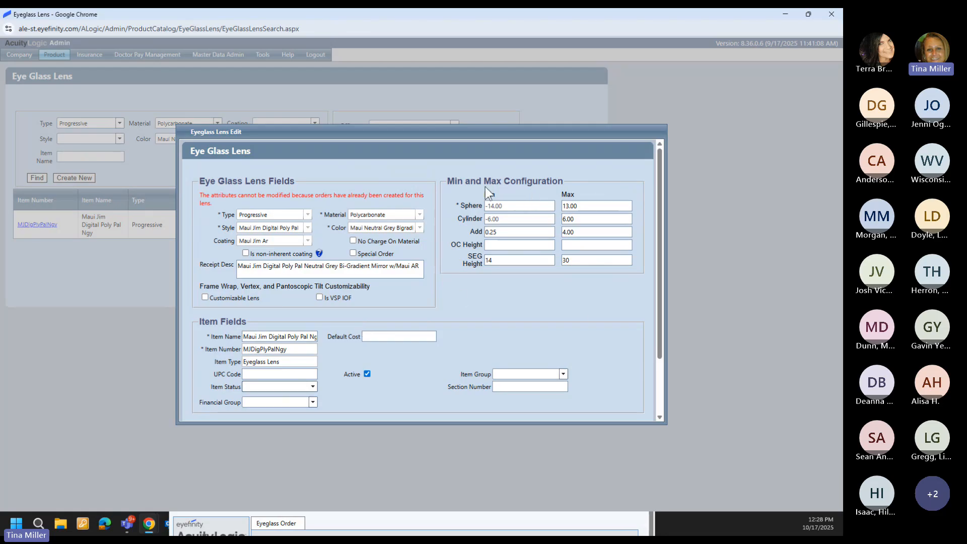
{"action": "scroll", "coordinate": [475, 261], "scroll_direction": "down", "scroll_amount": 1}
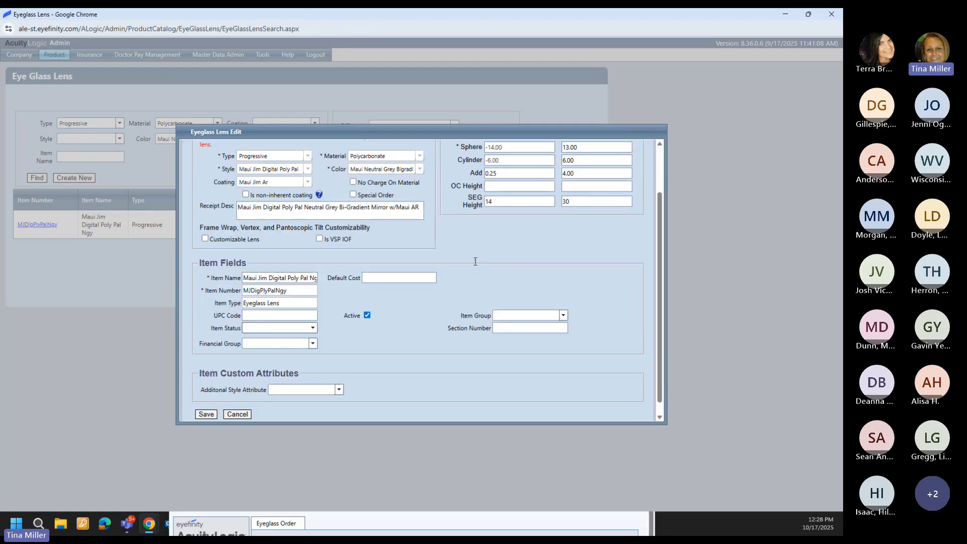
{"action": "scroll", "coordinate": [476, 262], "scroll_direction": "down", "scroll_amount": 1}
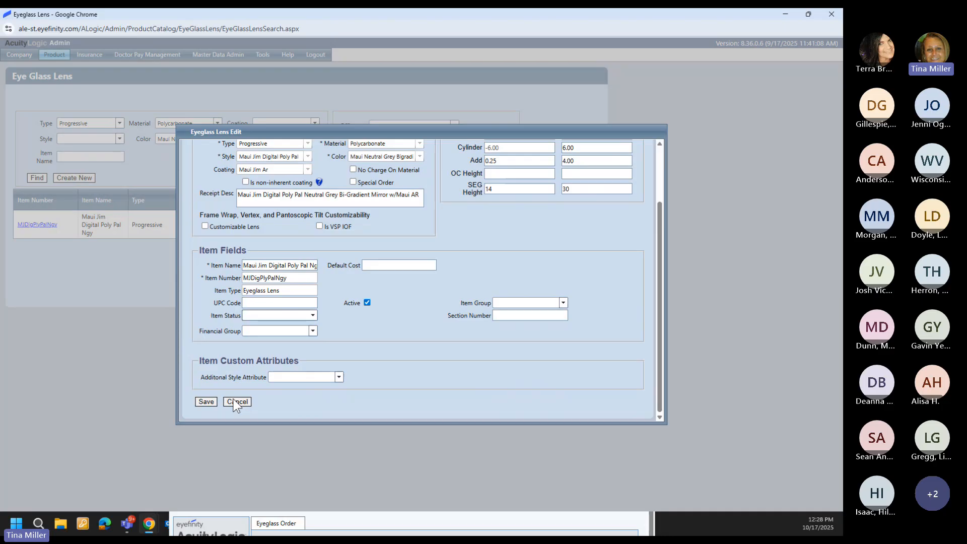
{"action": "left_click", "coordinate": [236, 402]}
{"action": "left_click", "coordinate": [538, 226]}
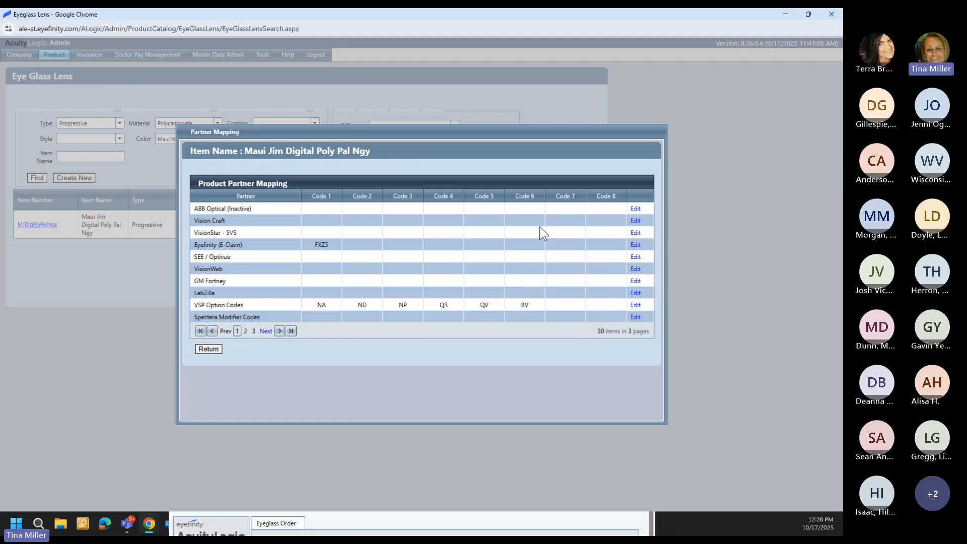
{"action": "left_click", "coordinate": [207, 349]}
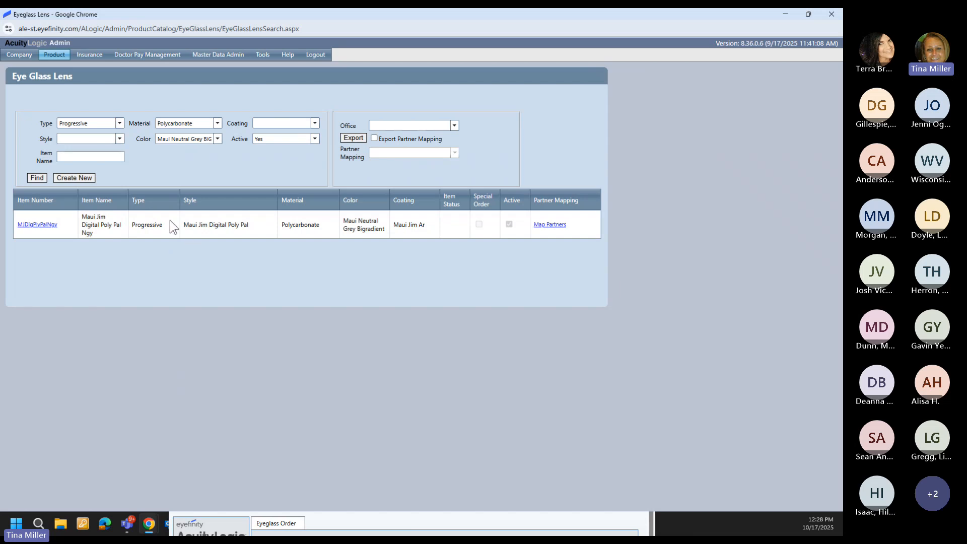
Step: Search lenses by Single Vision, Trivex 1.53 and Maui Hawaii Seashine
{"action": "left_click", "coordinate": [119, 124]}
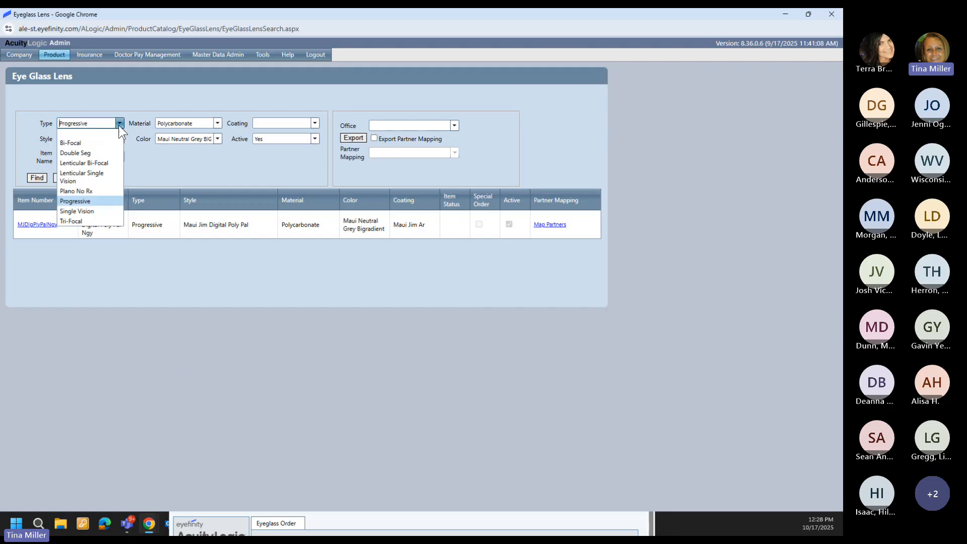
{"action": "left_click", "coordinate": [76, 211]}
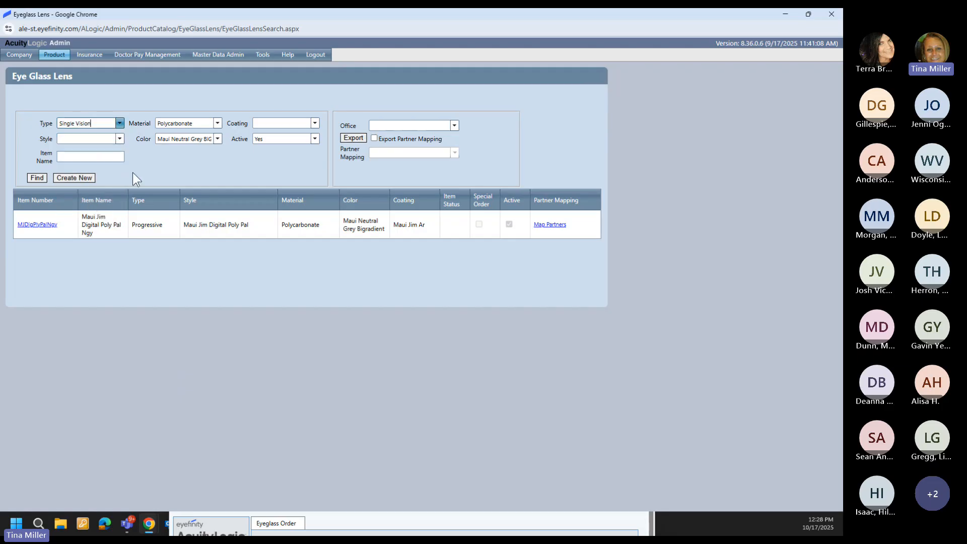
{"action": "left_click", "coordinate": [218, 122]}
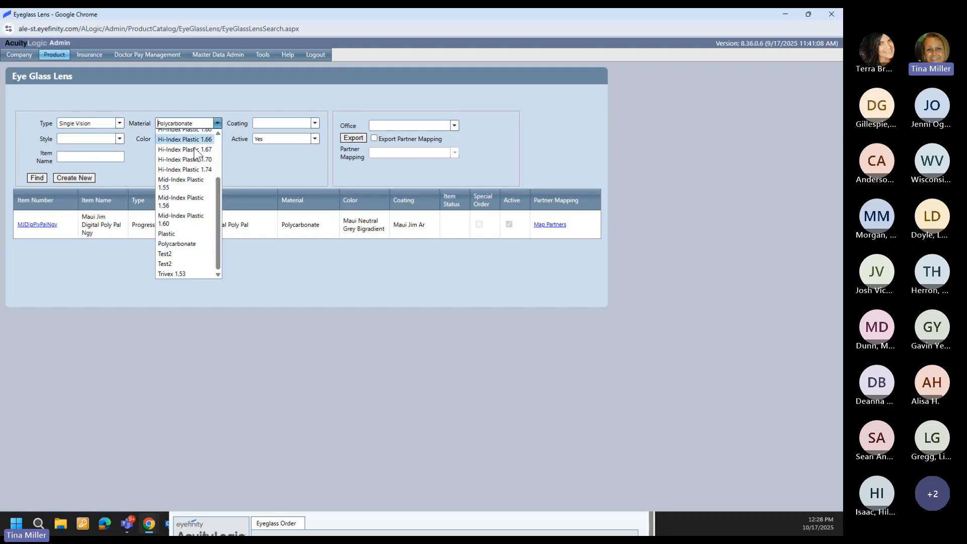
{"action": "left_click", "coordinate": [174, 273]}
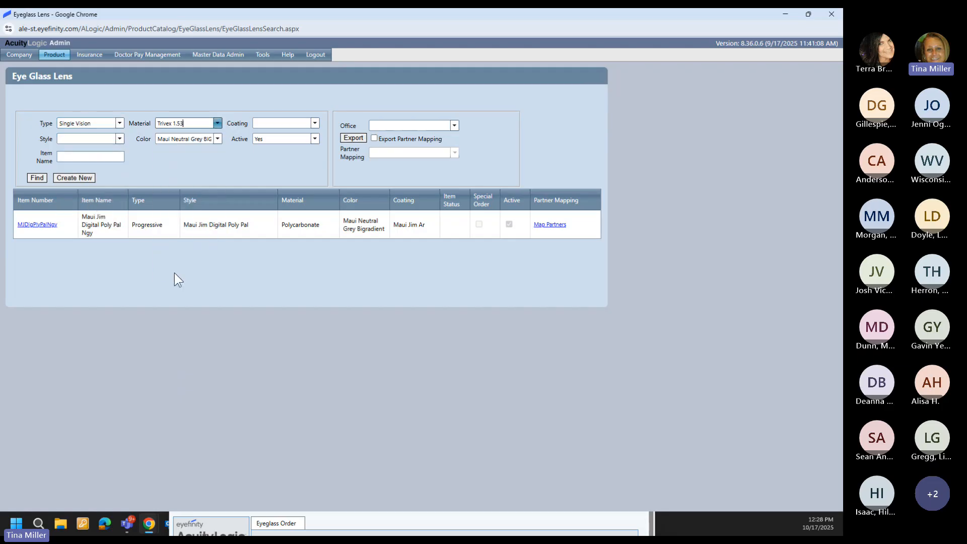
{"action": "left_click", "coordinate": [206, 139]}
{"action": "scroll", "coordinate": [195, 166], "scroll_direction": "up", "scroll_amount": 2}
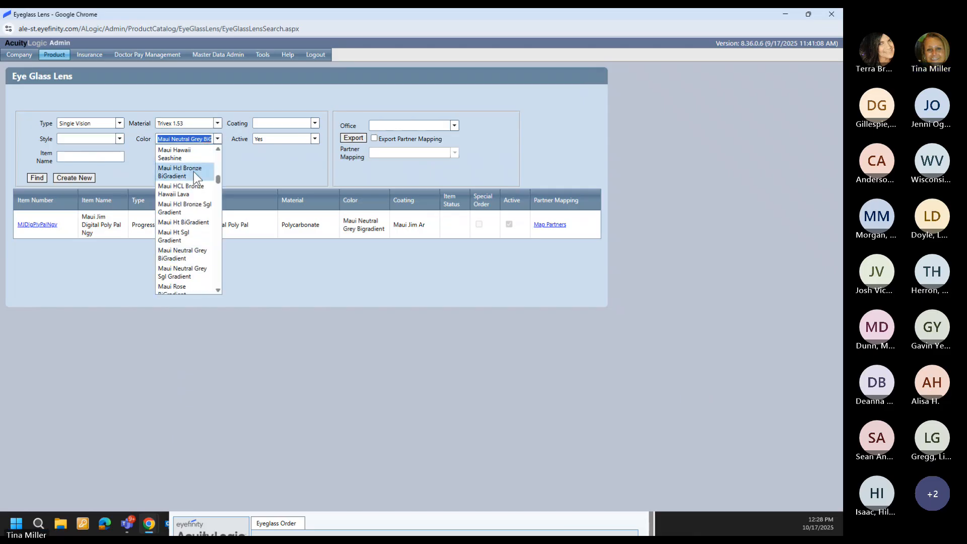
{"action": "left_click", "coordinate": [192, 159]}
{"action": "left_click", "coordinate": [37, 178]}
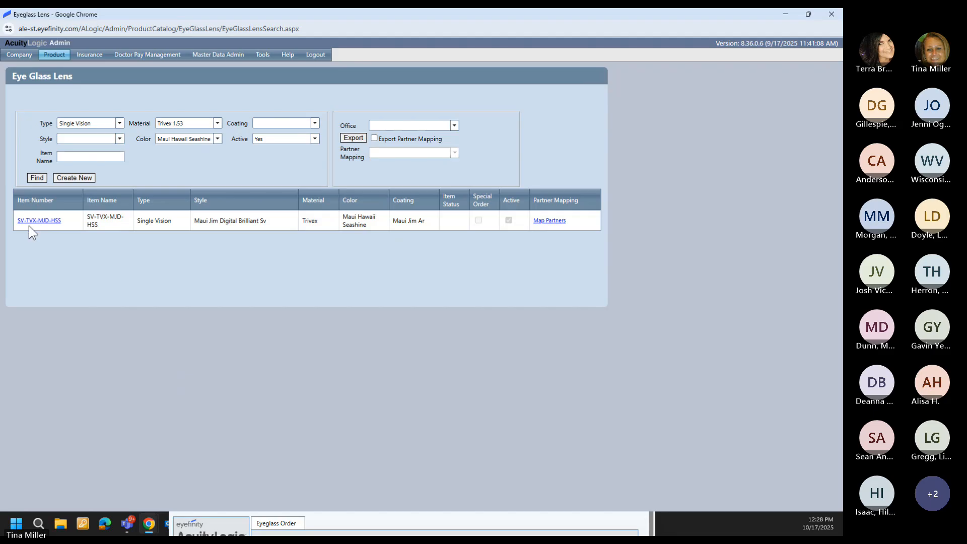
Step: Review SV-TVX-MJD-HSS's details and partner codes, closing both unchanged
{"action": "left_click", "coordinate": [33, 220]}
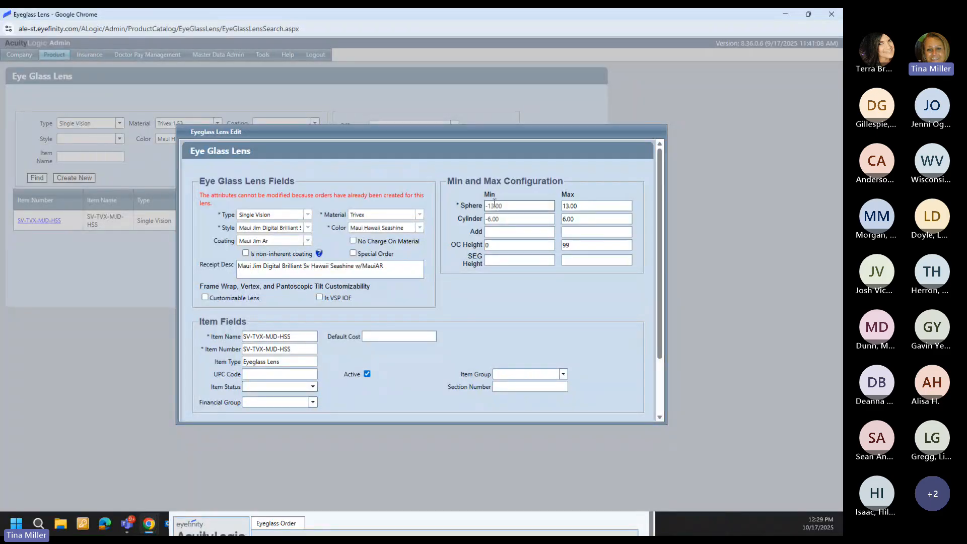
{"action": "scroll", "coordinate": [453, 226], "scroll_direction": "down", "scroll_amount": 2}
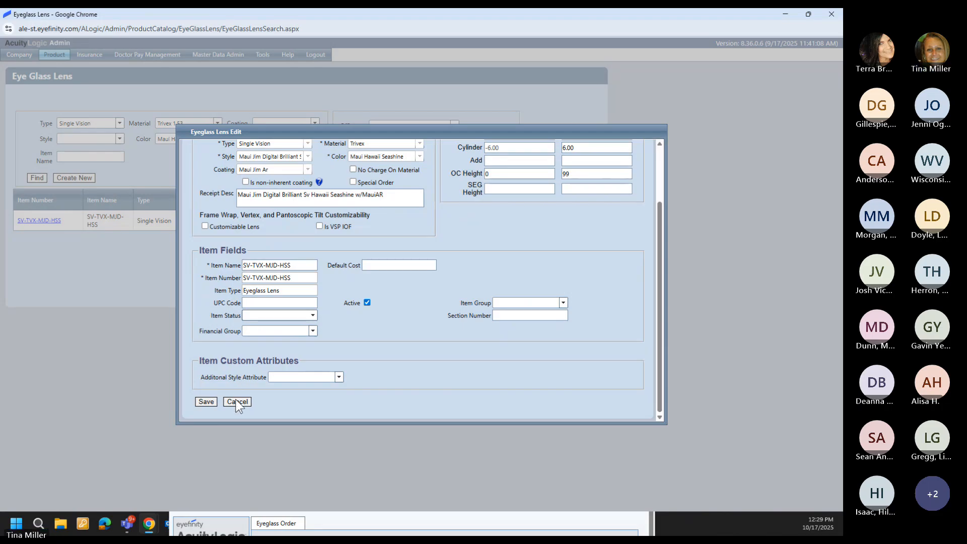
{"action": "left_click", "coordinate": [237, 401]}
{"action": "left_click", "coordinate": [537, 222]}
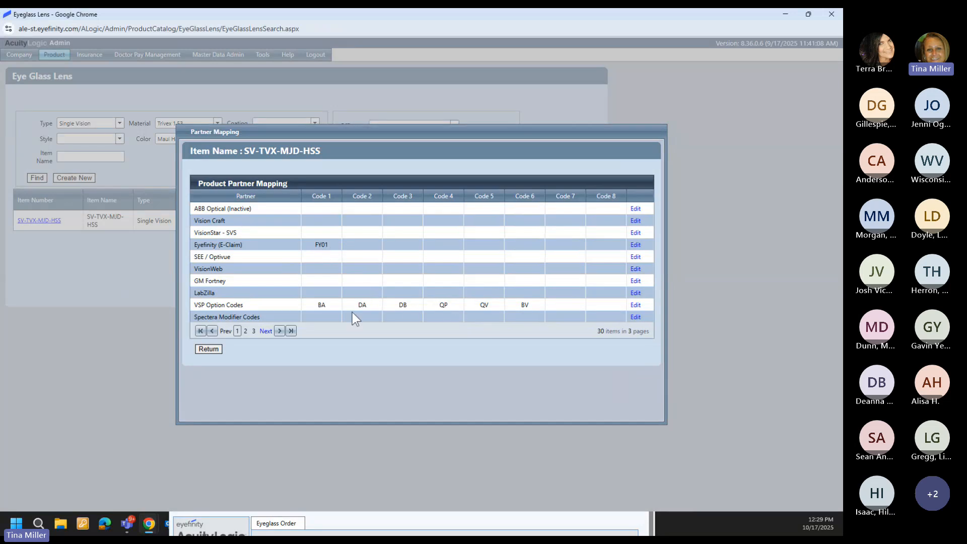
{"action": "left_click", "coordinate": [207, 351]}
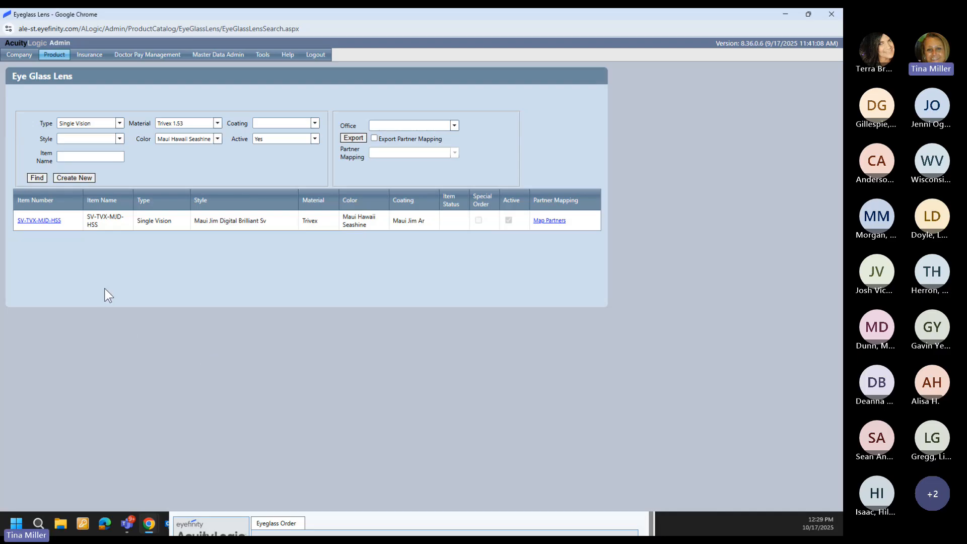
{"action": "left_click", "coordinate": [56, 60]}
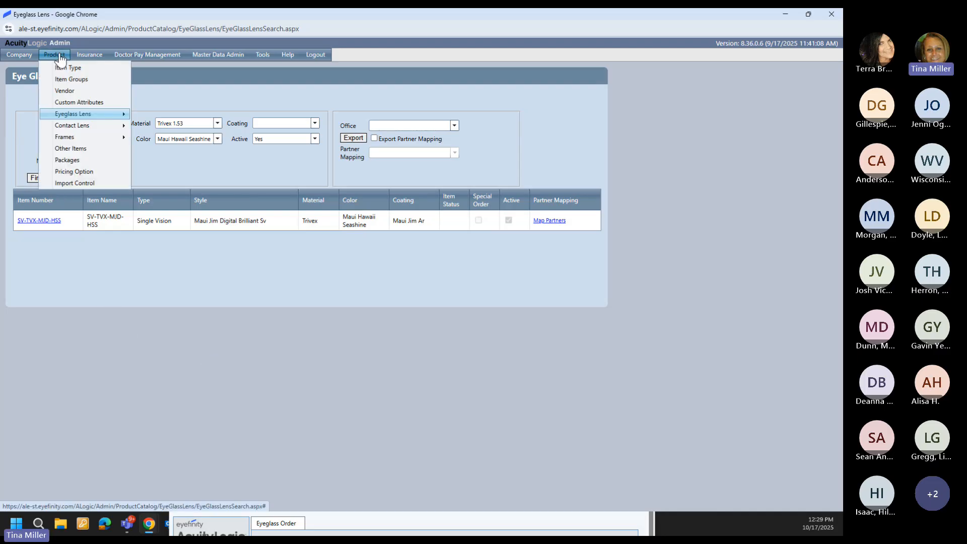
{"action": "mouse_move", "coordinate": [97, 114]}
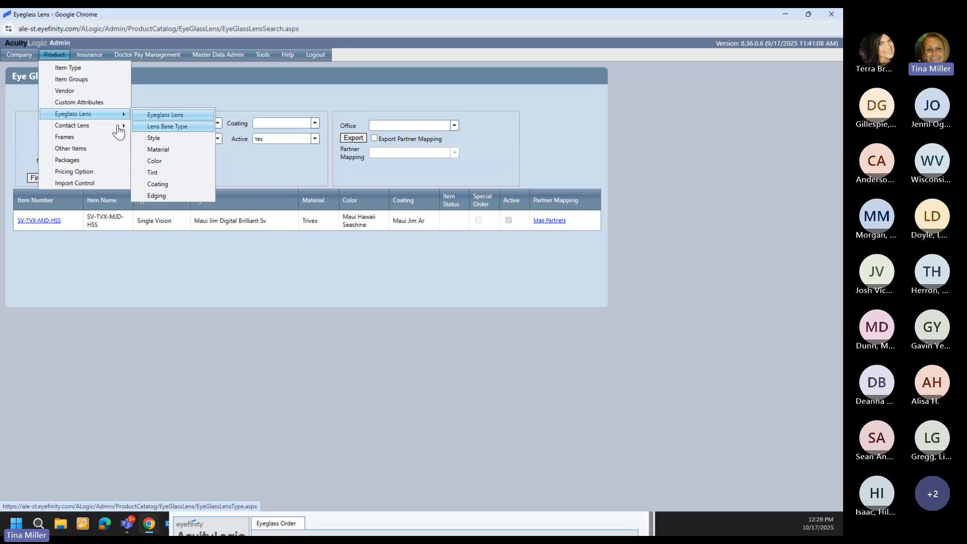
{"action": "mouse_move", "coordinate": [106, 138]}
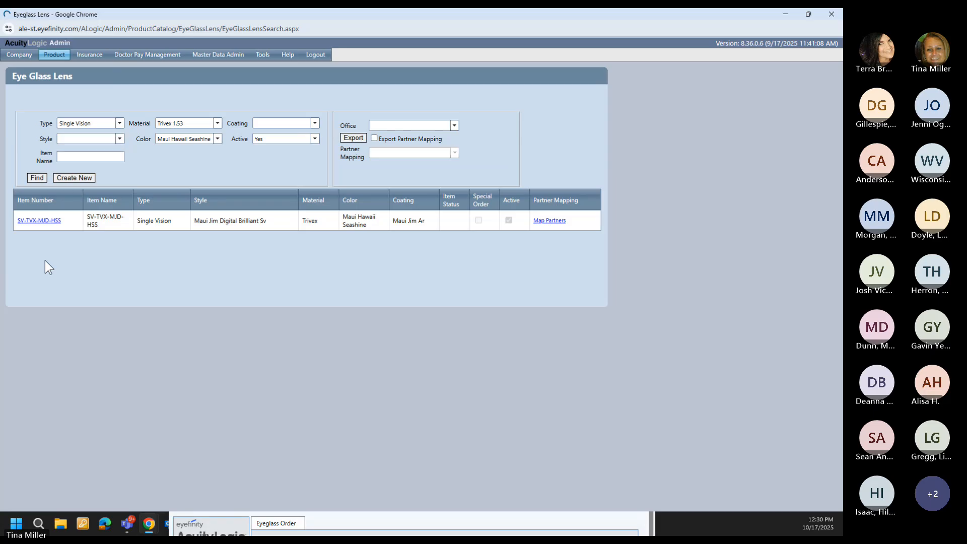
{"action": "left_click", "coordinate": [369, 120]}
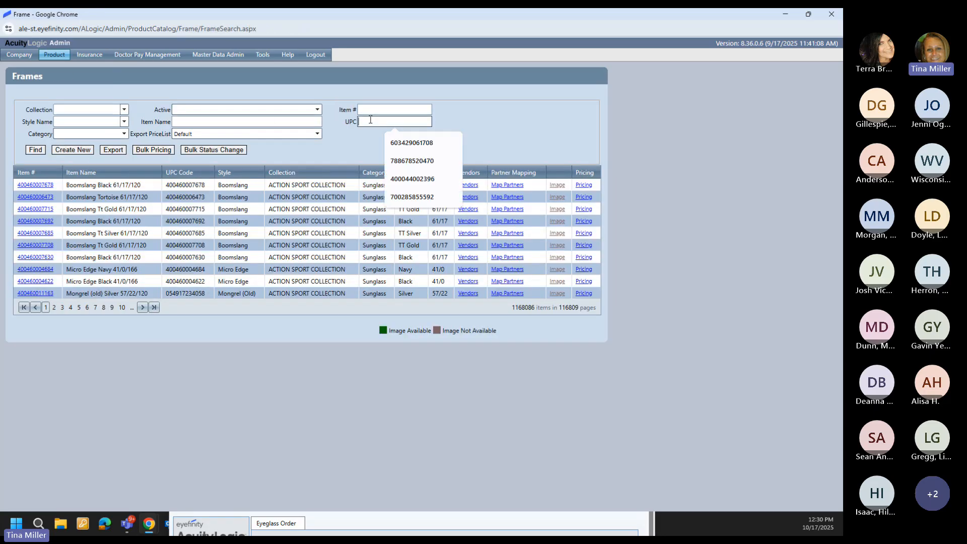
{"action": "key", "text": "ctrl+v"}
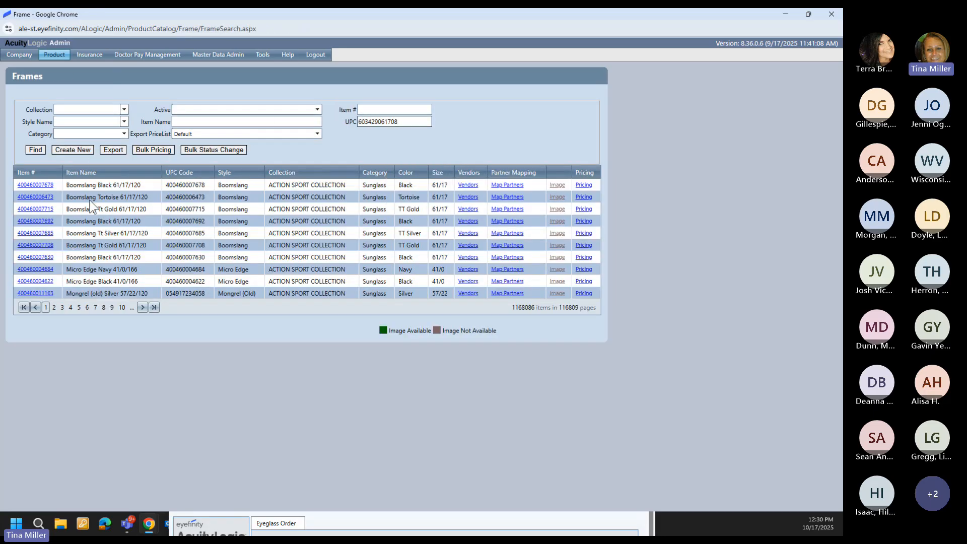
{"action": "left_click", "coordinate": [36, 149]}
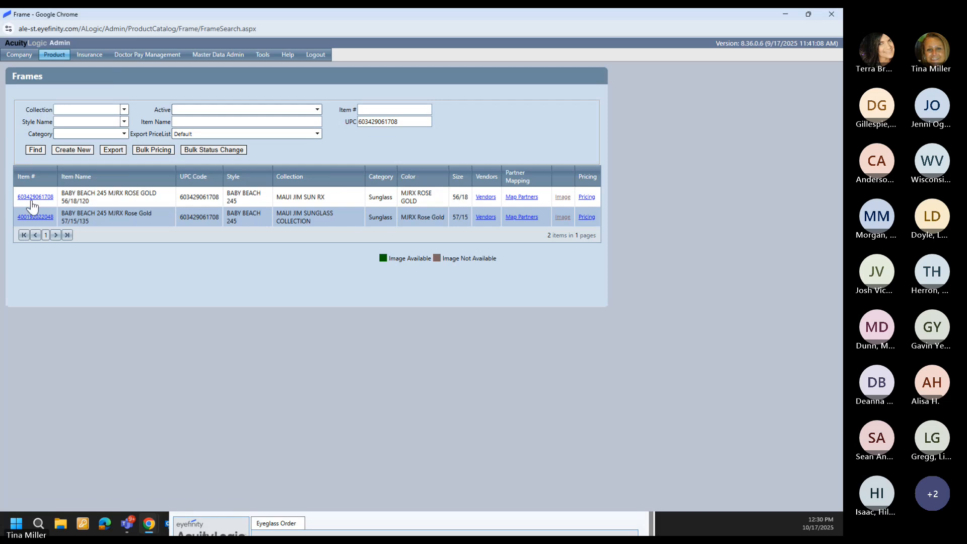
Step: Review the first Baby Beach 245 frame's A measurement, name and UPC, then open its pricing
{"action": "left_click", "coordinate": [32, 197]}
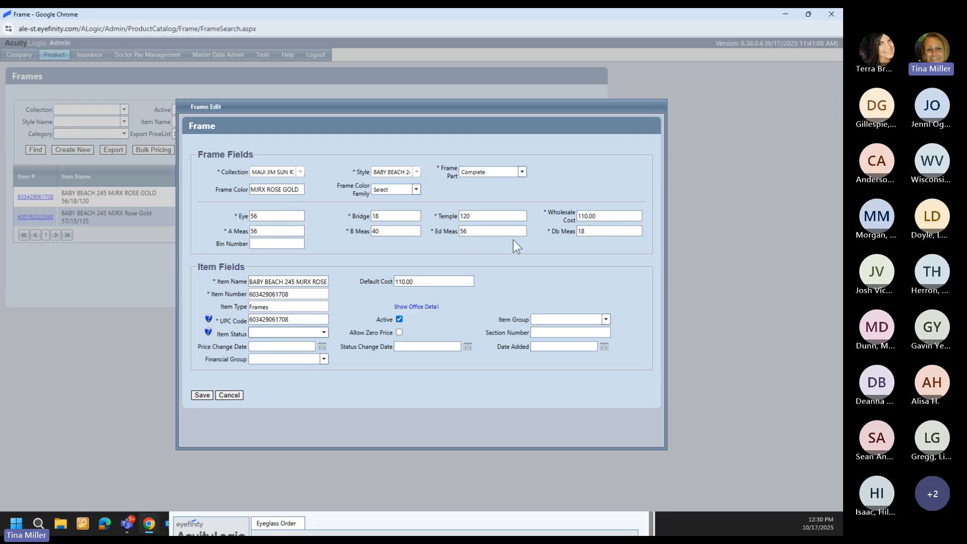
{"action": "left_click", "coordinate": [257, 229]}
{"action": "left_click", "coordinate": [301, 283]}
{"action": "left_click", "coordinate": [272, 318]}
{"action": "left_click", "coordinate": [236, 394]}
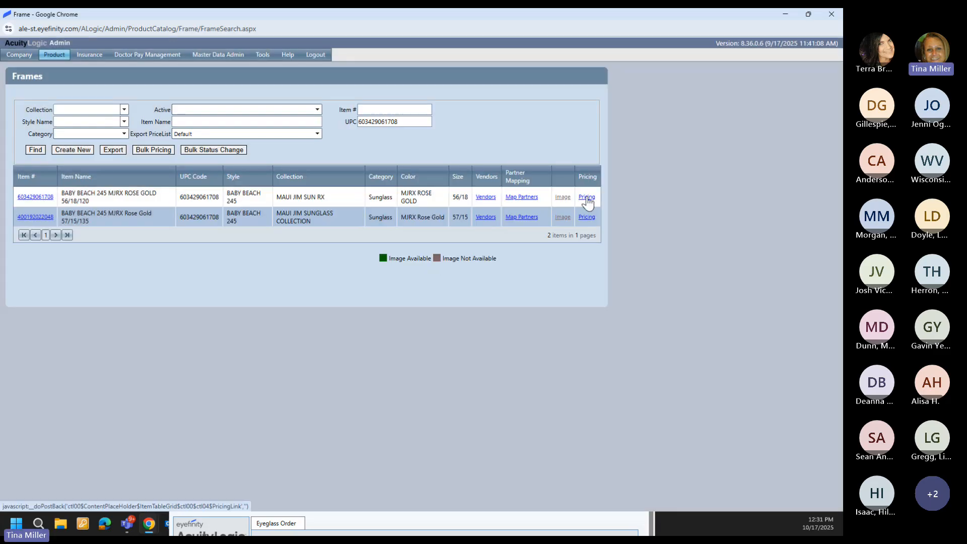
{"action": "left_click", "coordinate": [586, 197]}
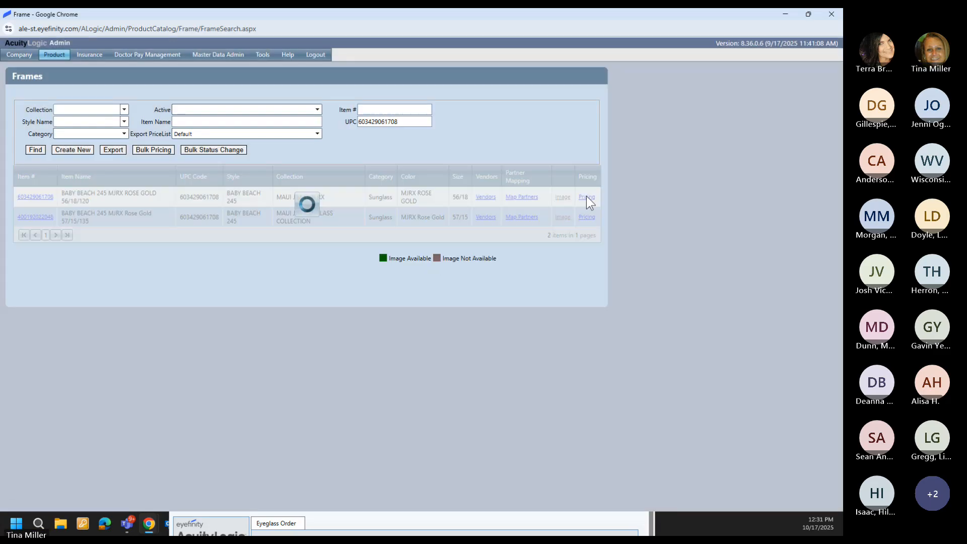
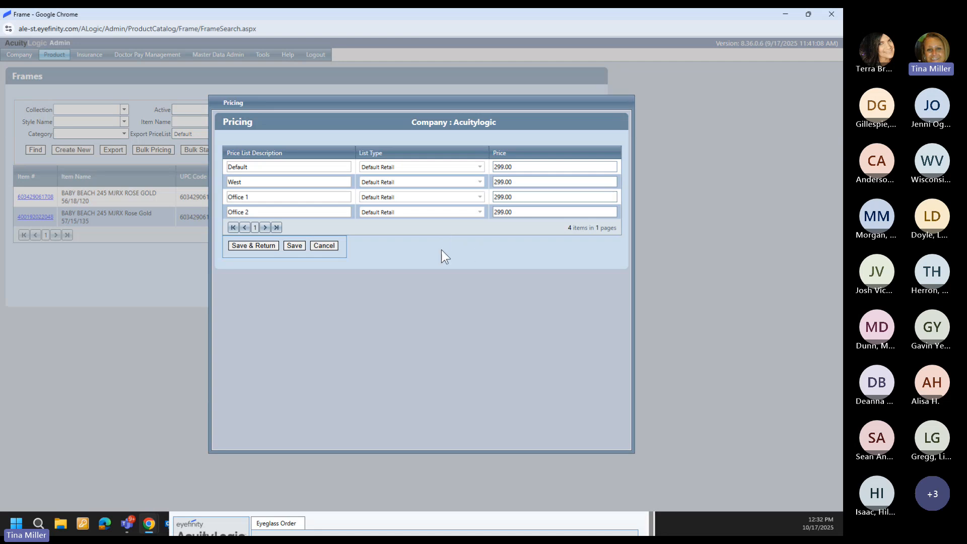
Step: Close the BABY BEACH 245 frame's 299.00 pricing window without changes
{"action": "left_click", "coordinate": [333, 244]}
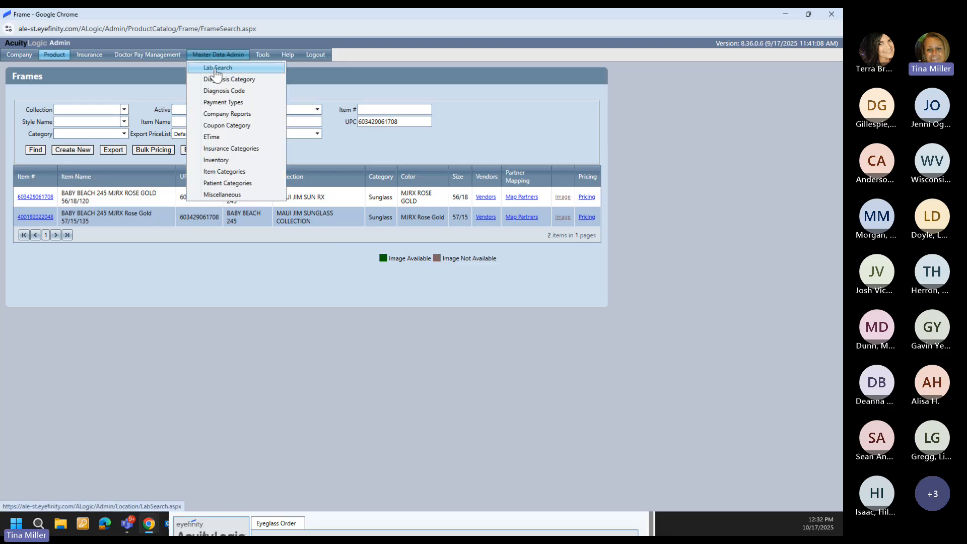
Step: In Lab Search, review lab 01 Maui Jim, then open lab 001 Maui Jim Lab (VSP)
{"action": "left_click", "coordinate": [216, 69]}
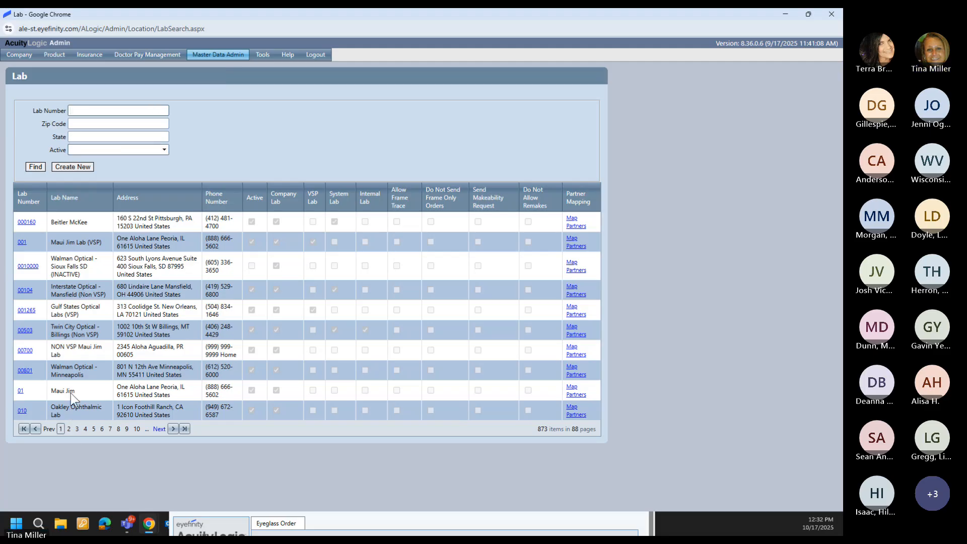
{"action": "left_click", "coordinate": [20, 391]}
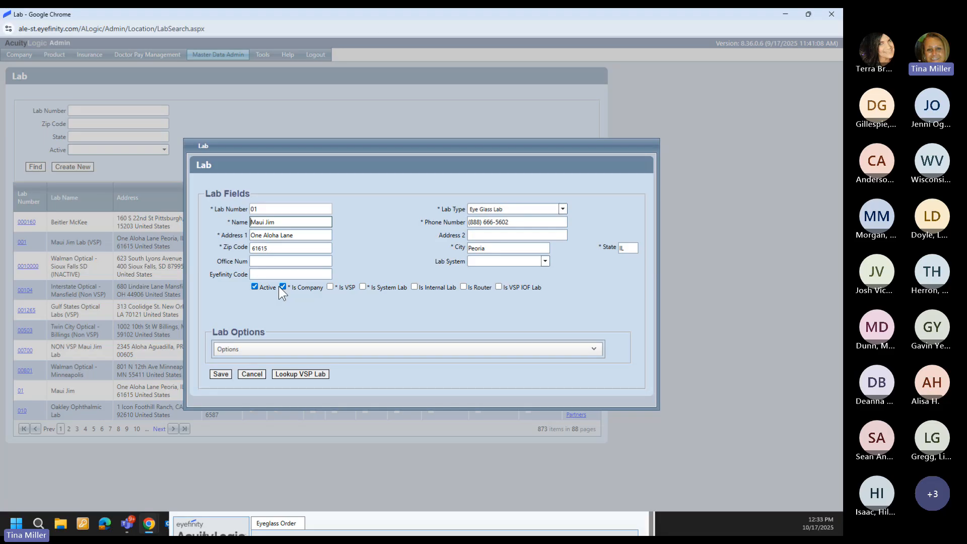
{"action": "left_click", "coordinate": [243, 374]}
{"action": "left_click", "coordinate": [22, 242]}
Step: Close the lab record, minimize Admin and launch POS past the session-open alert
{"action": "left_click", "coordinate": [250, 375]}
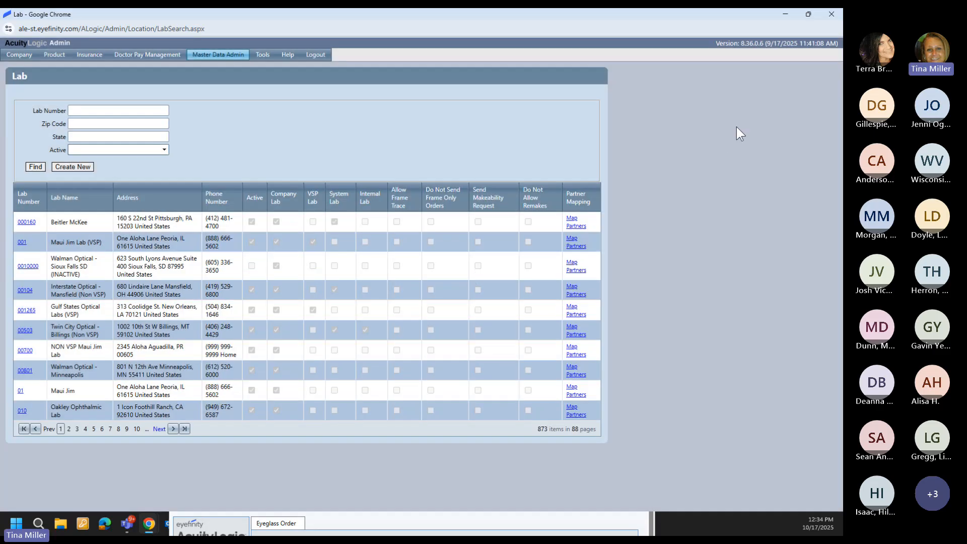
{"action": "left_click", "coordinate": [786, 15]}
{"action": "left_click", "coordinate": [389, 171]}
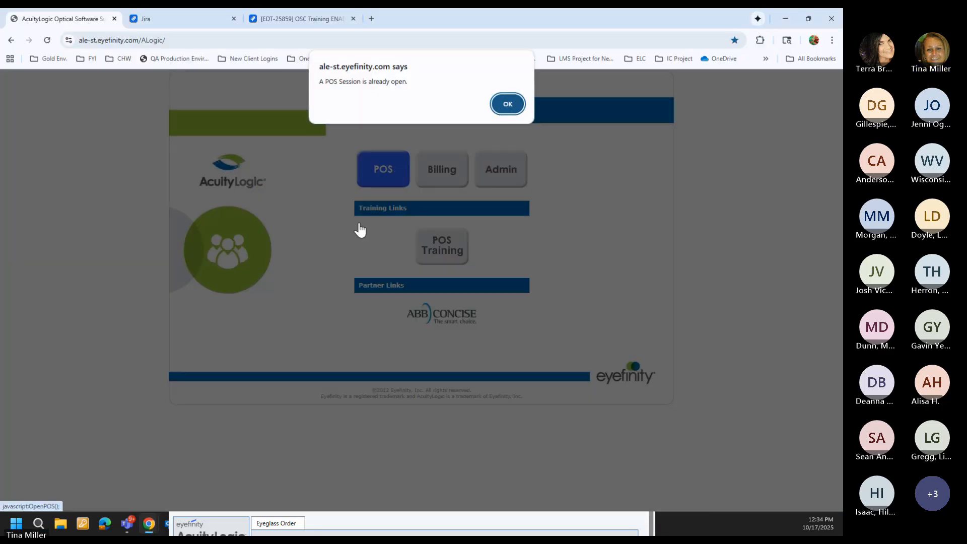
{"action": "left_click", "coordinate": [516, 99]}
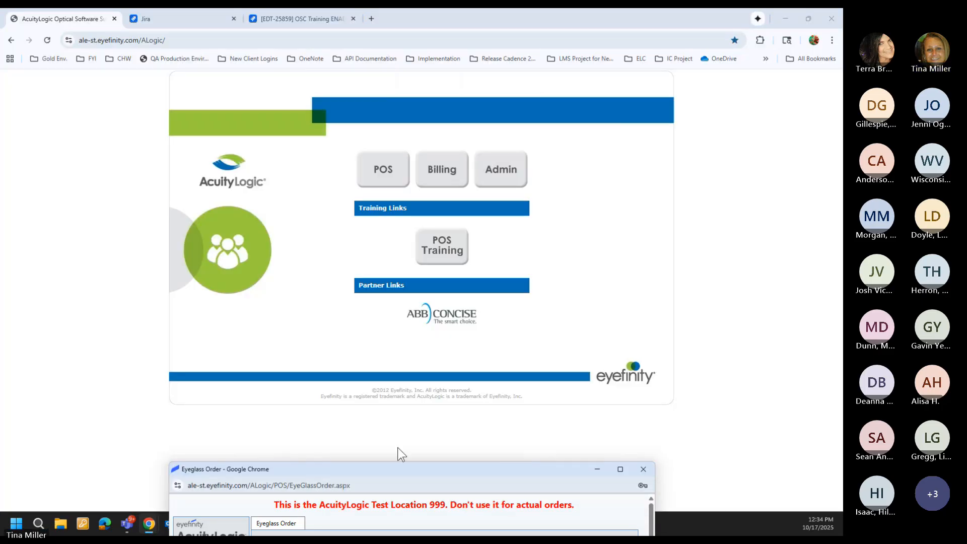
Step: Maximize the Eyeglass Order window and set its lab to Maui Jim Lab (VSP)
{"action": "left_click_drag", "start_coordinate": [378, 480], "coordinate": [378, 213]}
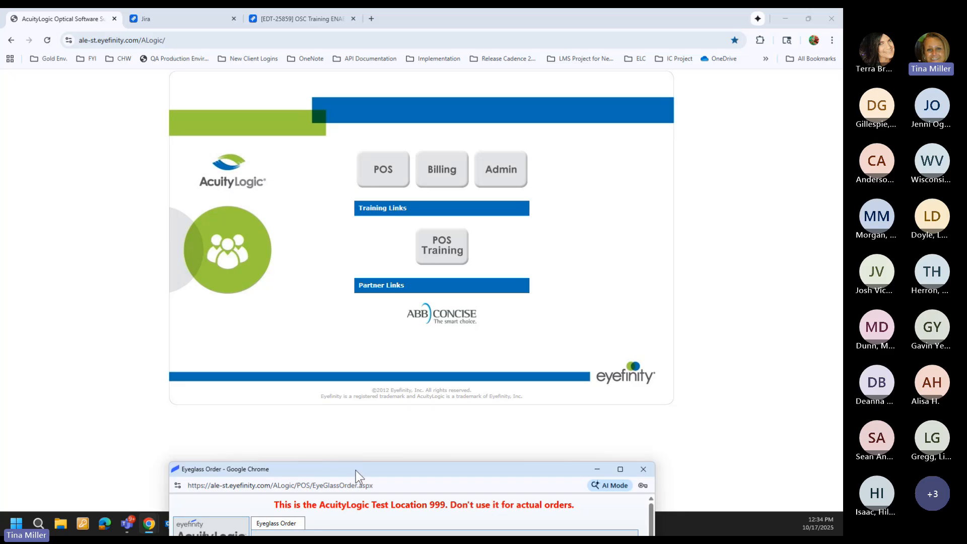
{"action": "left_click_drag", "start_coordinate": [356, 470], "coordinate": [447, 119]}
{"action": "left_click", "coordinate": [614, 116]}
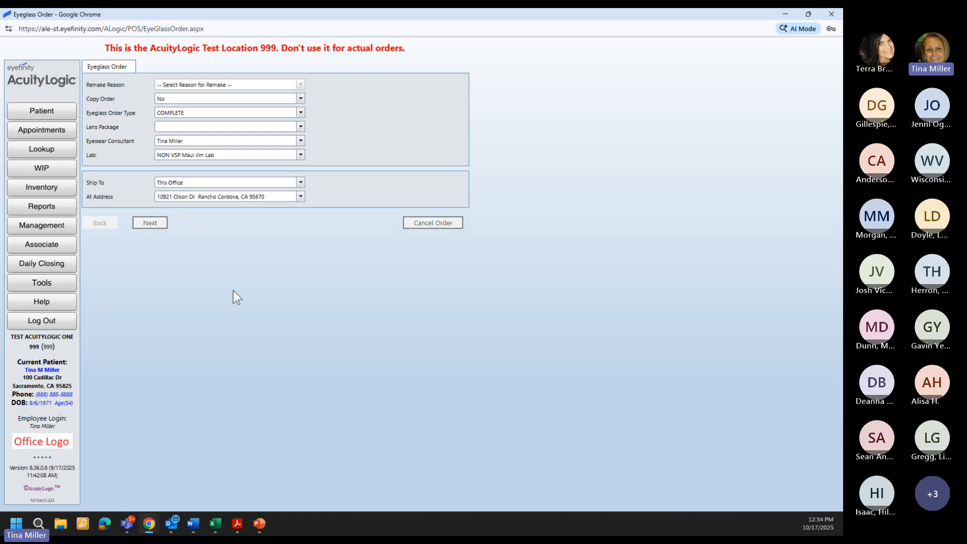
{"action": "left_click", "coordinate": [221, 155]}
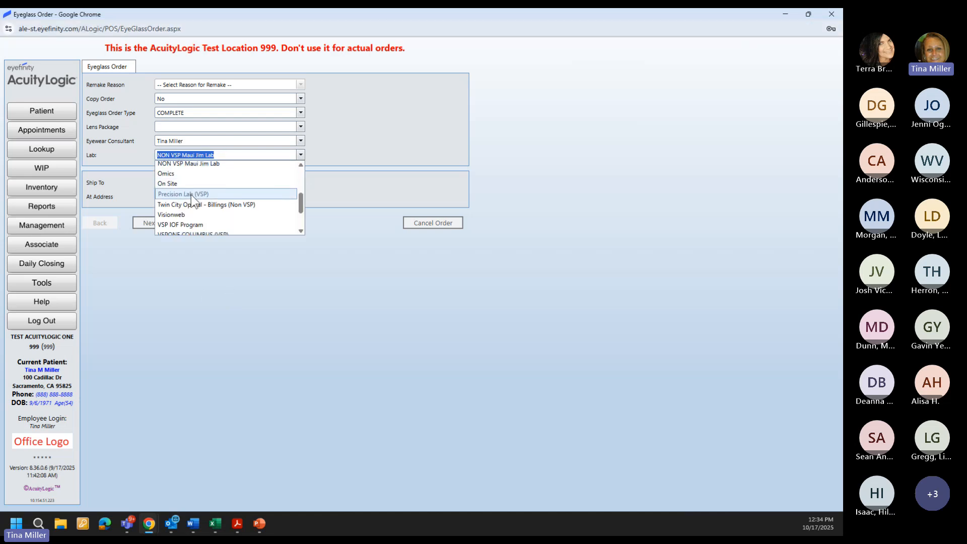
{"action": "scroll", "coordinate": [192, 197], "scroll_direction": "down", "scroll_amount": 2}
{"action": "scroll", "coordinate": [192, 198], "scroll_direction": "up", "scroll_amount": 2}
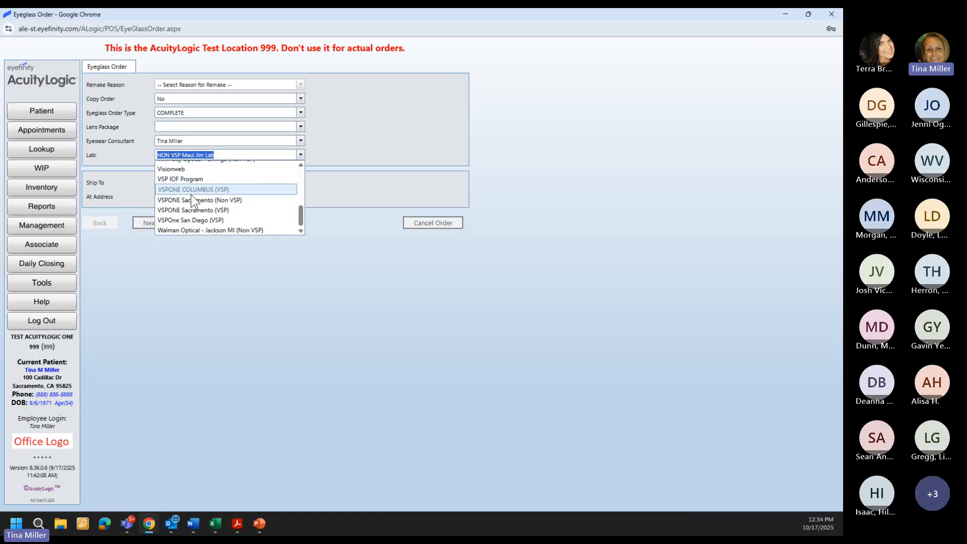
{"action": "scroll", "coordinate": [191, 200], "scroll_direction": "up", "scroll_amount": 2}
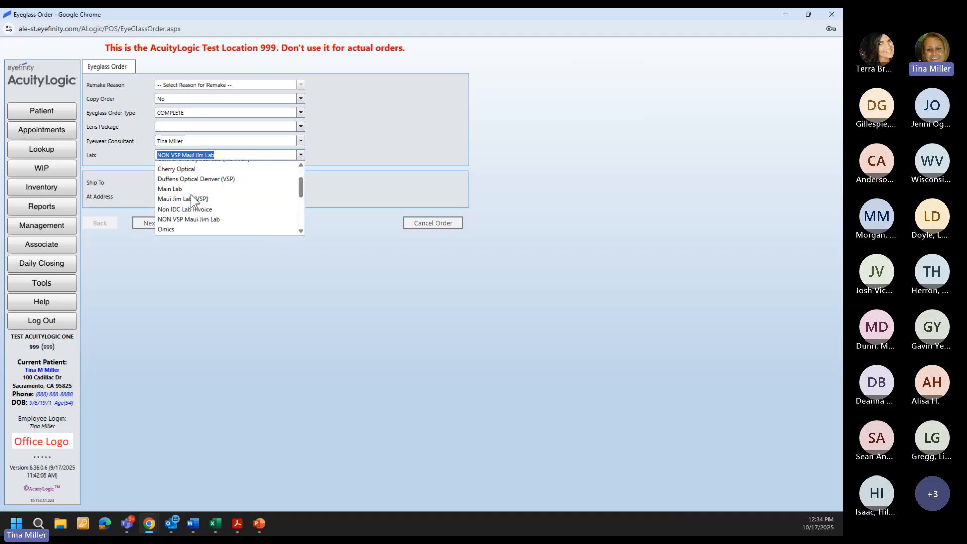
{"action": "left_click", "coordinate": [191, 199]}
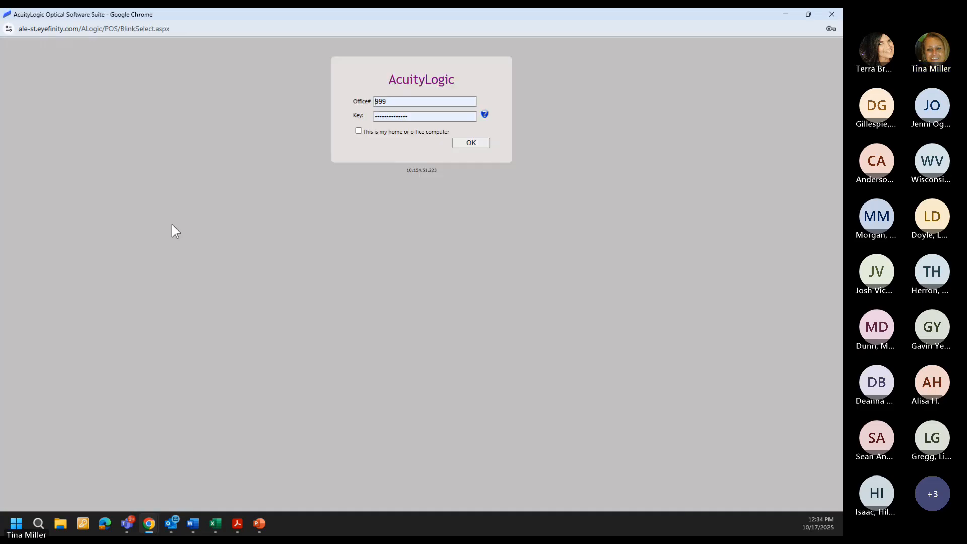
Step: Replace the office key and submit the office sign-in
{"action": "left_click", "coordinate": [393, 101]}
{"action": "left_click", "coordinate": [410, 116]}
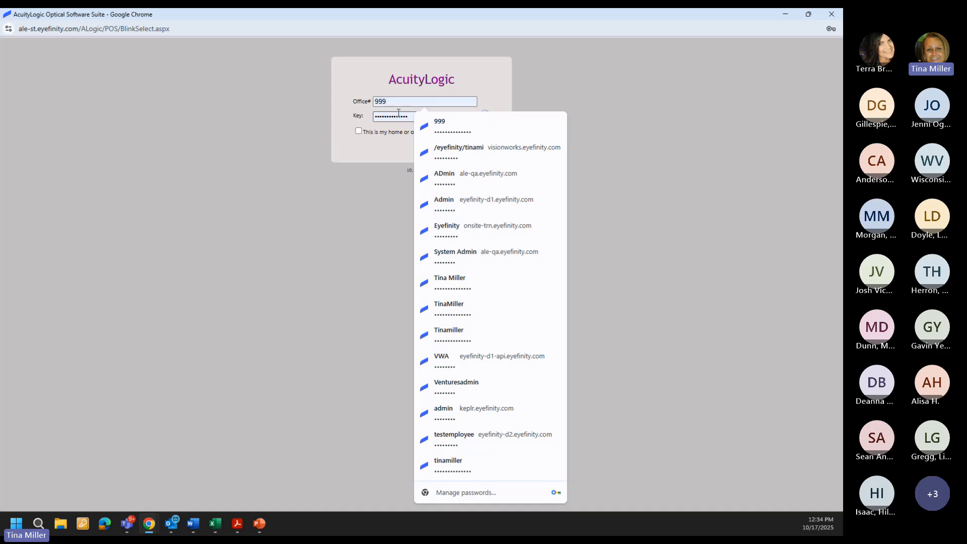
{"action": "double_click", "coordinate": [411, 116]}
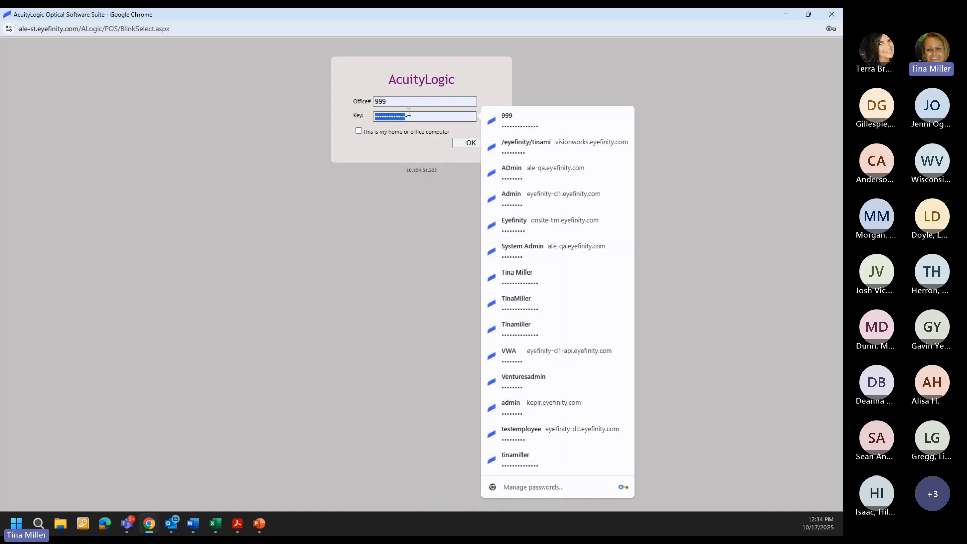
{"action": "left_click_drag", "start_coordinate": [410, 116], "coordinate": [367, 119]}
{"action": "type", "text": "*******"}
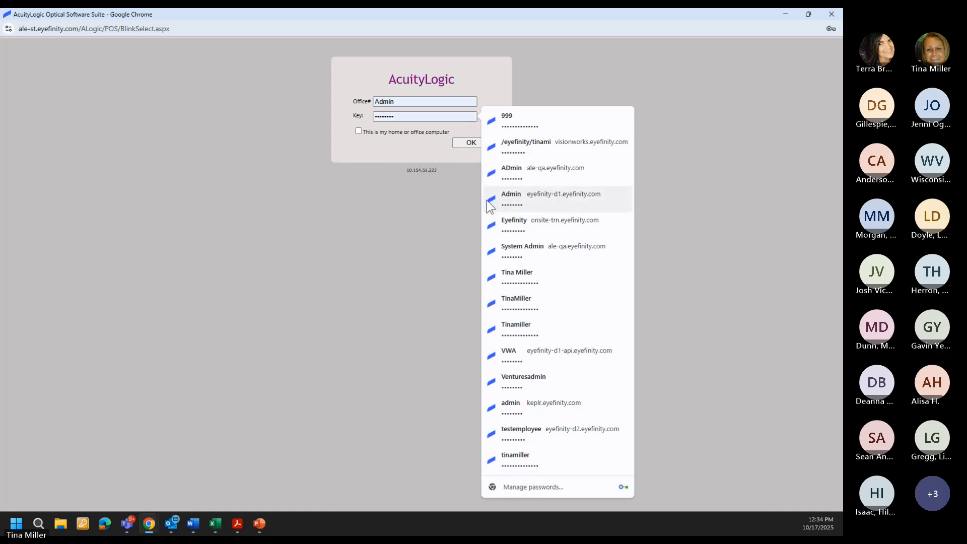
{"action": "left_click", "coordinate": [470, 142]}
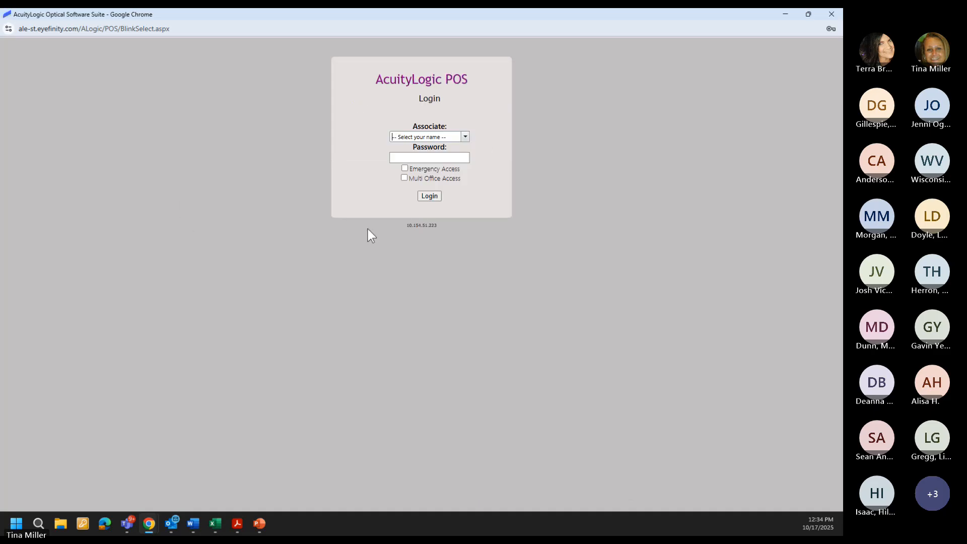
Step: Choose the signing-in associate, enter the password and log in to POS
{"action": "left_click", "coordinate": [433, 136]}
{"action": "scroll", "coordinate": [425, 165], "scroll_direction": "down", "scroll_amount": 4}
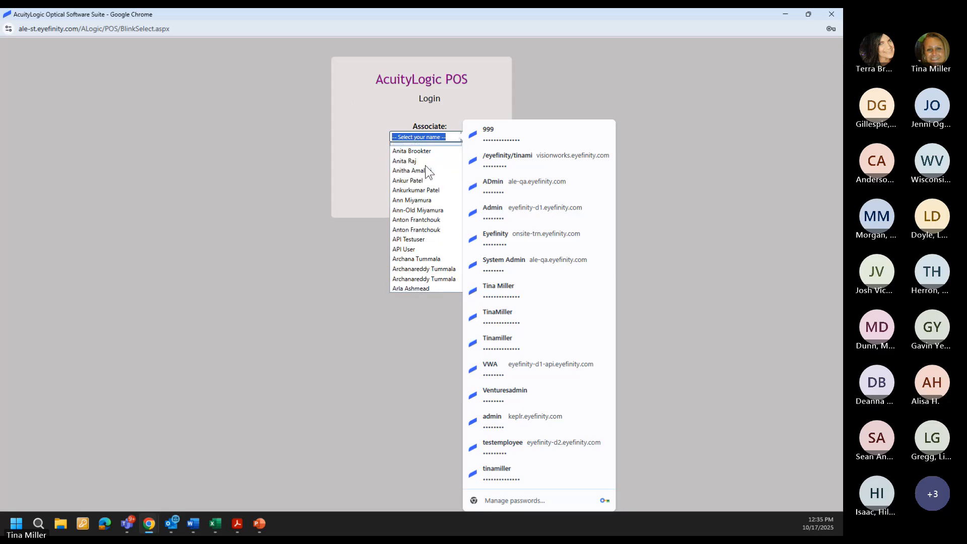
{"action": "scroll", "coordinate": [405, 255], "scroll_direction": "down", "scroll_amount": 3}
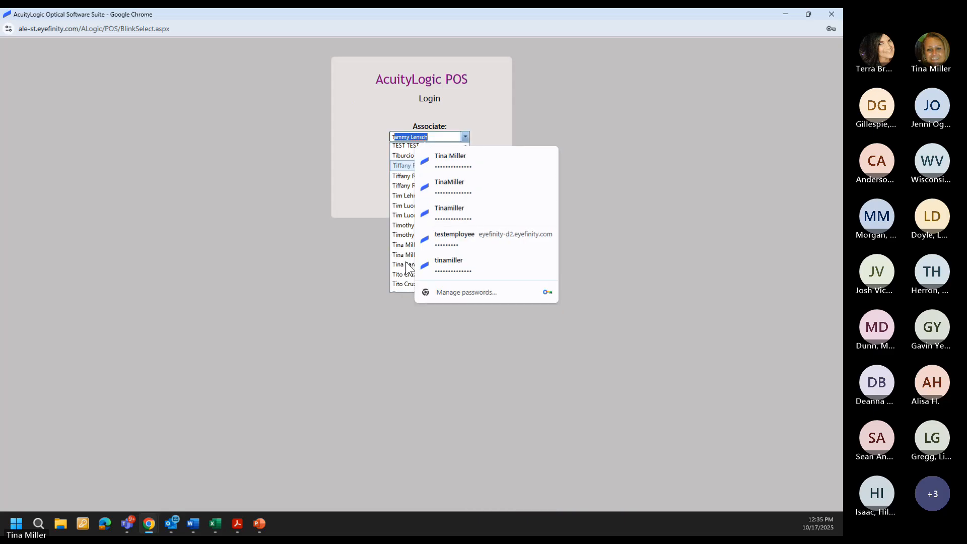
{"action": "left_click", "coordinate": [406, 244]}
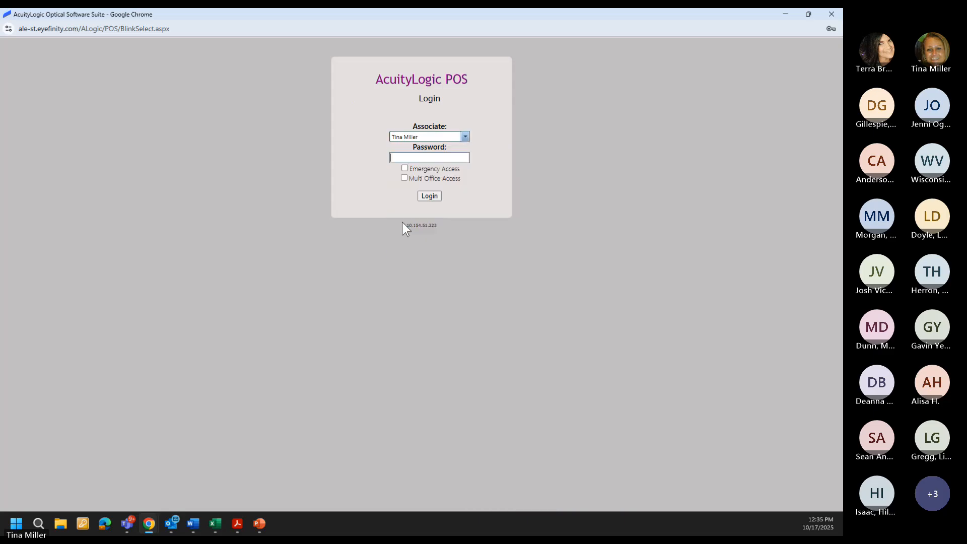
{"action": "left_click", "coordinate": [413, 159]}
{"action": "type", "text": "****"}
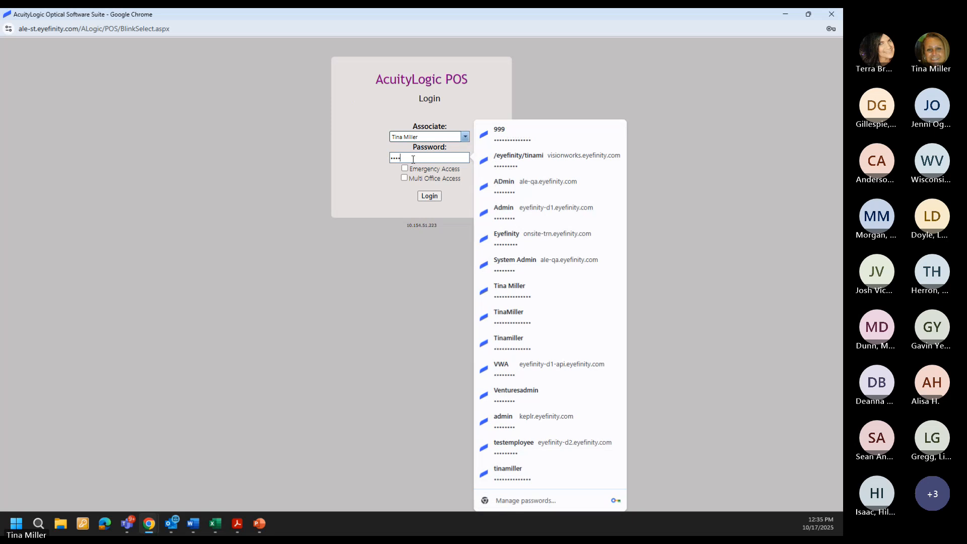
{"action": "type", "text": "*****"}
{"action": "type", "text": "•••••"}
{"action": "left_click", "coordinate": [426, 197]}
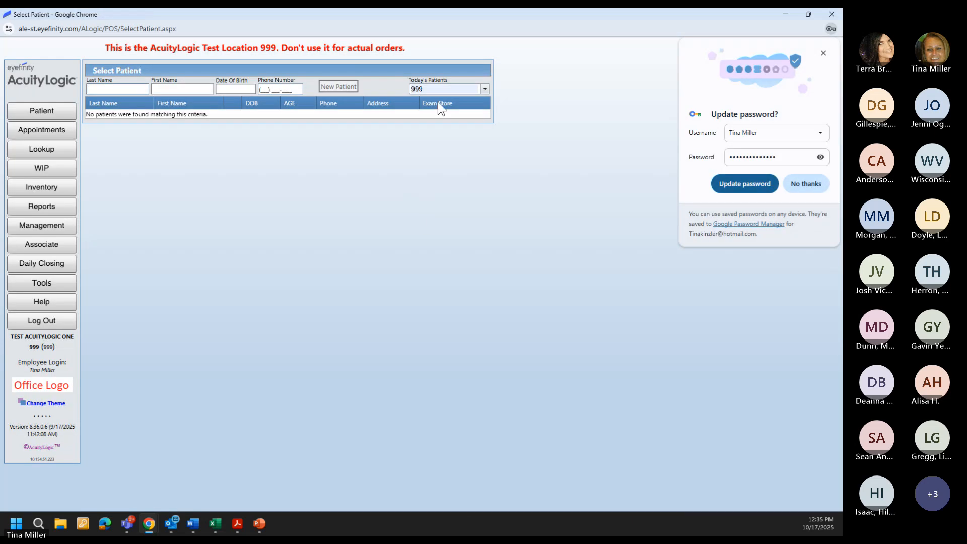
Step: Pick today's patient from the cleared Today's Patients list and open their orders
{"action": "double_click", "coordinate": [443, 89]}
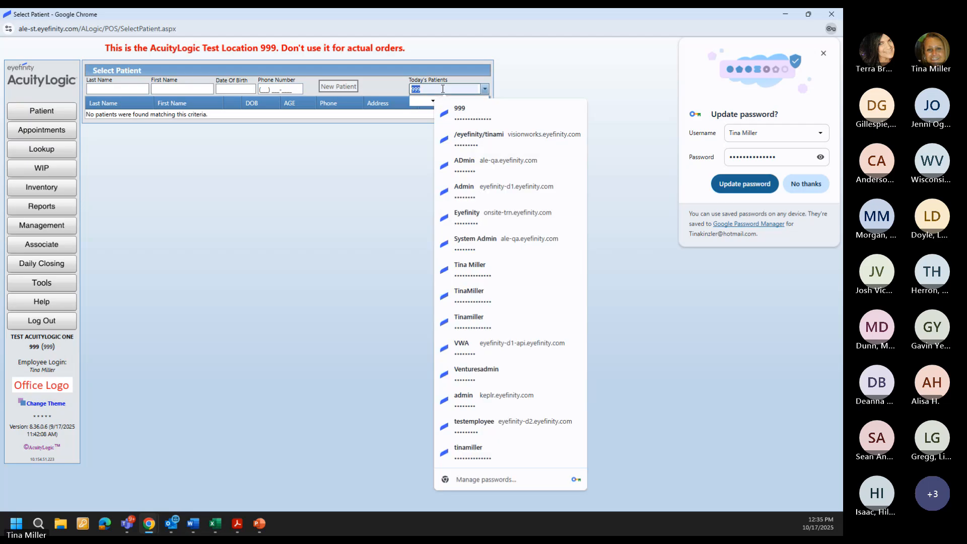
{"action": "key", "text": "BackSpace"}
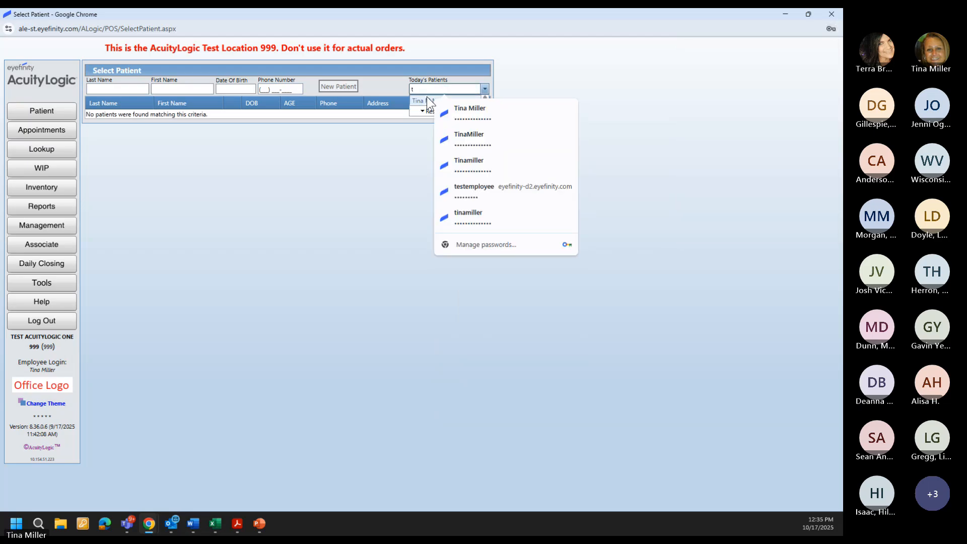
{"action": "left_click", "coordinate": [427, 98]}
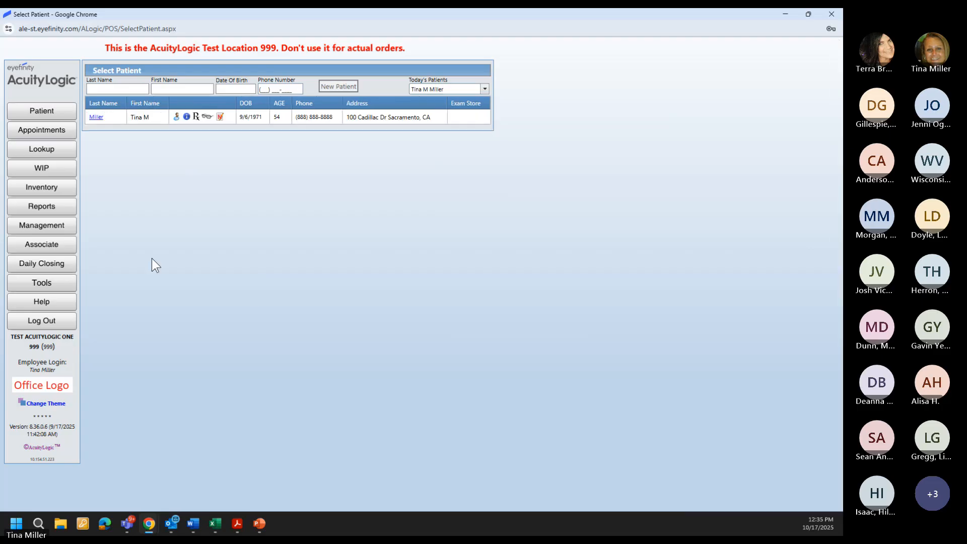
{"action": "left_click", "coordinate": [206, 117]}
Step: Start a new eyeglass order with Maui Jim Lab (VSP) as the lab
{"action": "left_click", "coordinate": [124, 241]}
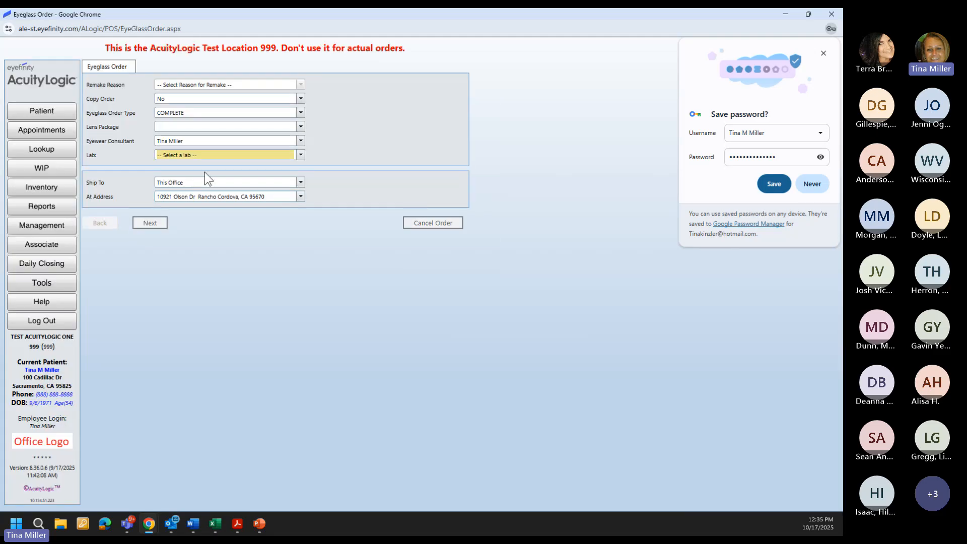
{"action": "left_click", "coordinate": [212, 153]}
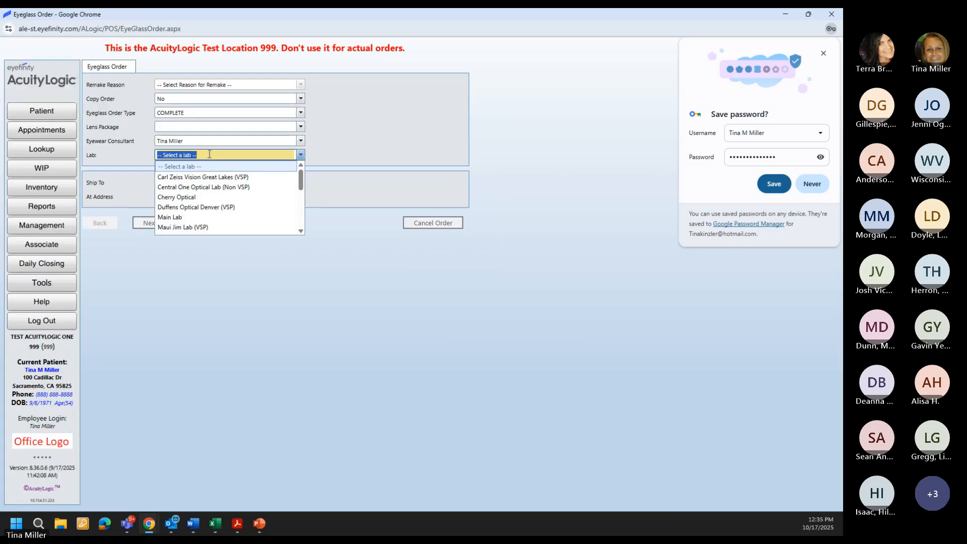
{"action": "left_click", "coordinate": [179, 229]}
{"action": "left_click", "coordinate": [156, 223]}
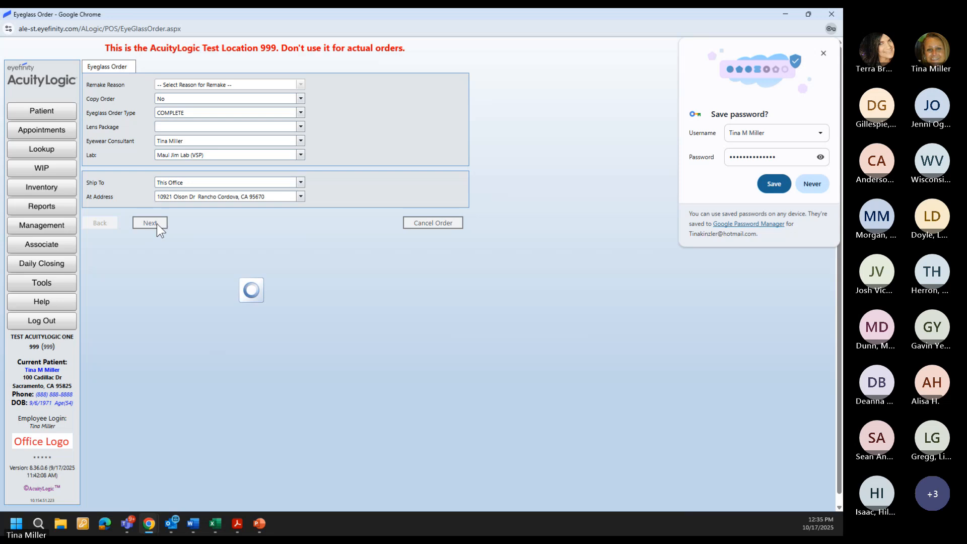
Step: Set the lens type to Progressive and the material to Polycarbonate
{"action": "left_click", "coordinate": [146, 100]}
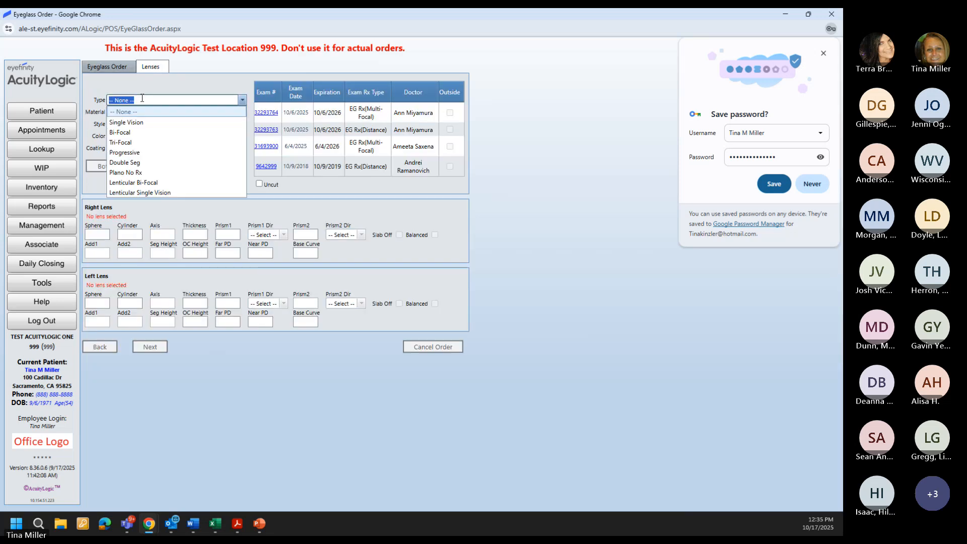
{"action": "left_click", "coordinate": [123, 151]}
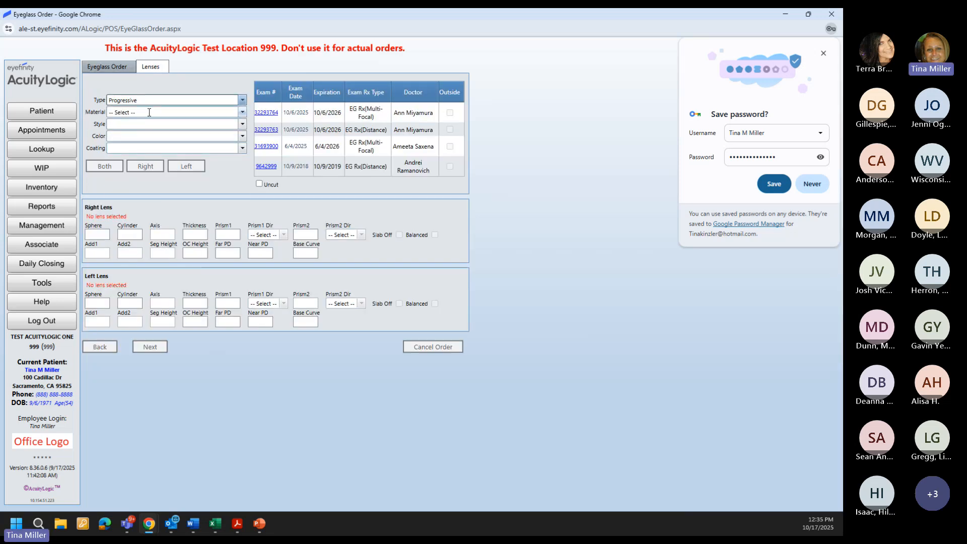
{"action": "left_click", "coordinate": [148, 111]}
{"action": "left_click", "coordinate": [129, 135]}
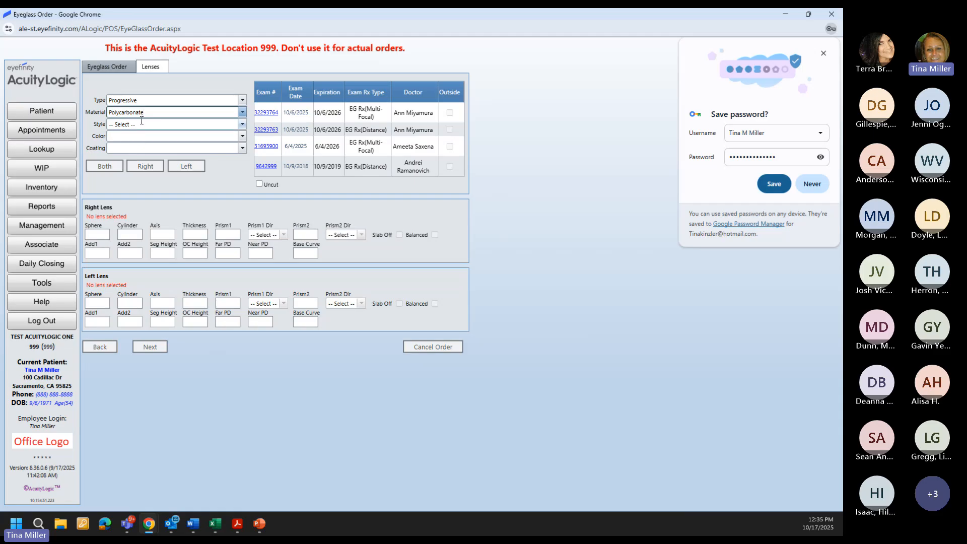
Step: Choose style Maui Jim Digital Poly Pal and colour Maui Neutral Grey Bigradient for both lenses
{"action": "left_click", "coordinate": [141, 122]}
{"action": "scroll", "coordinate": [143, 164], "scroll_direction": "down", "scroll_amount": 5}
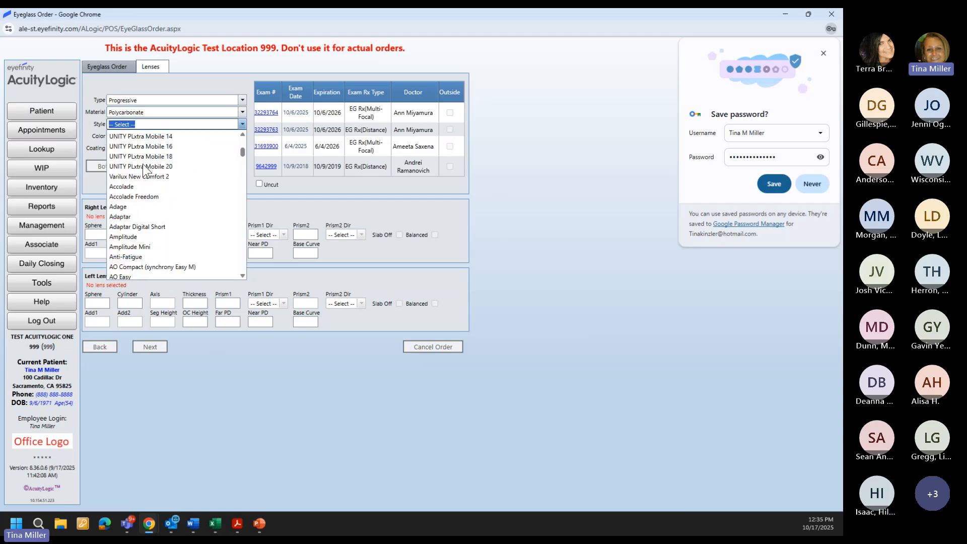
{"action": "scroll", "coordinate": [143, 164], "scroll_direction": "down", "scroll_amount": 20}
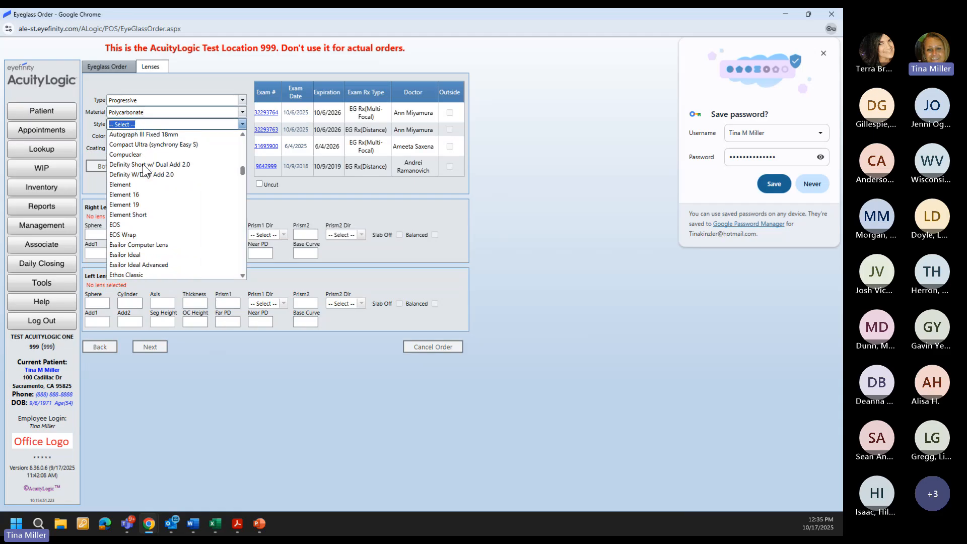
{"action": "scroll", "coordinate": [143, 164], "scroll_direction": "down", "scroll_amount": 15}
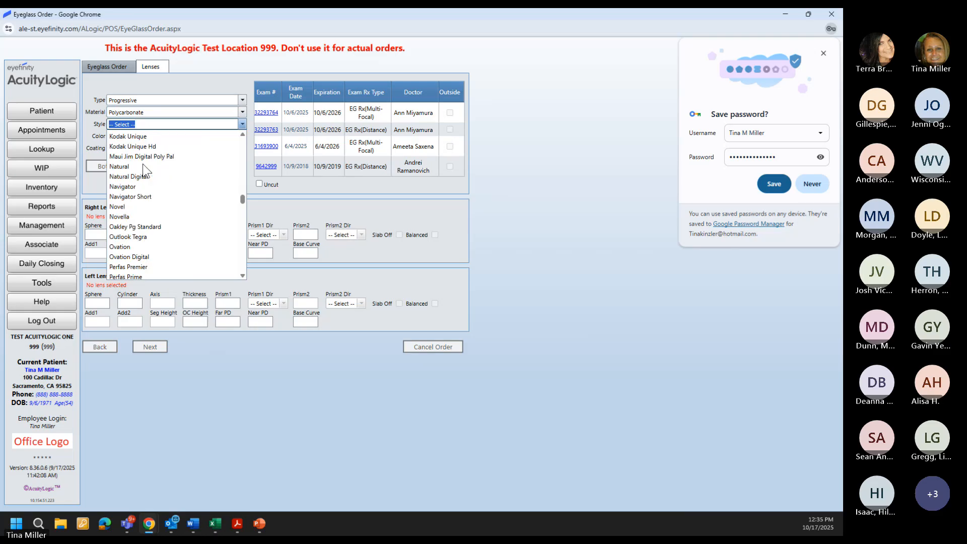
{"action": "left_click", "coordinate": [146, 157]}
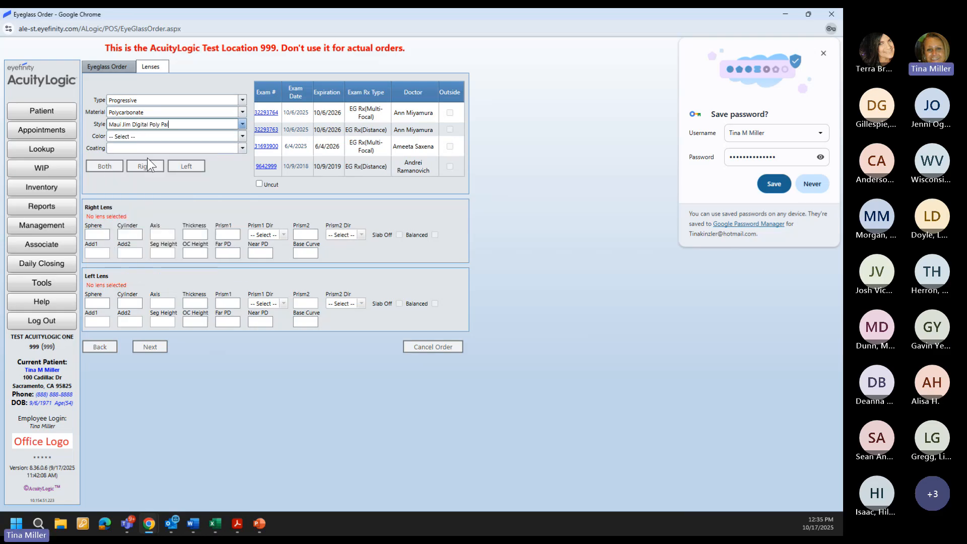
{"action": "left_click", "coordinate": [146, 137]}
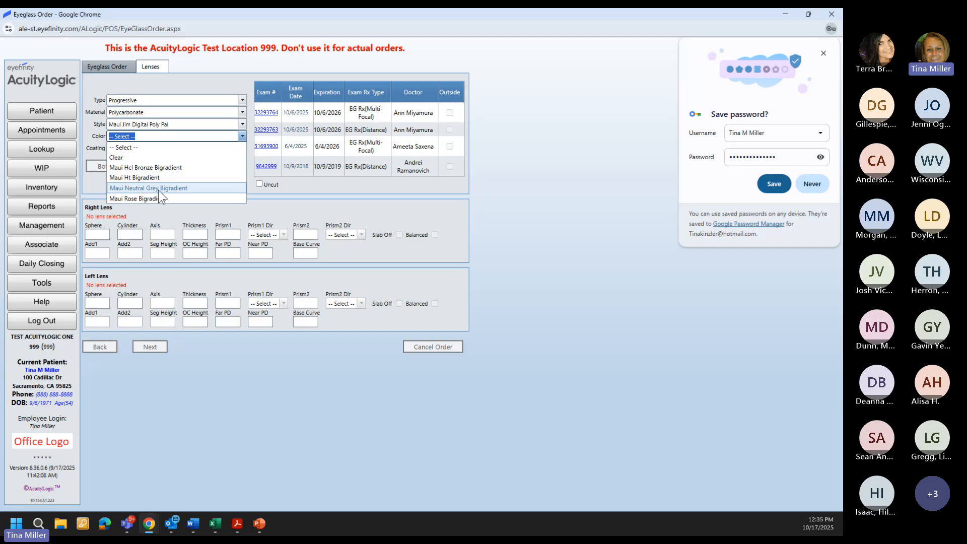
{"action": "left_click", "coordinate": [167, 189]}
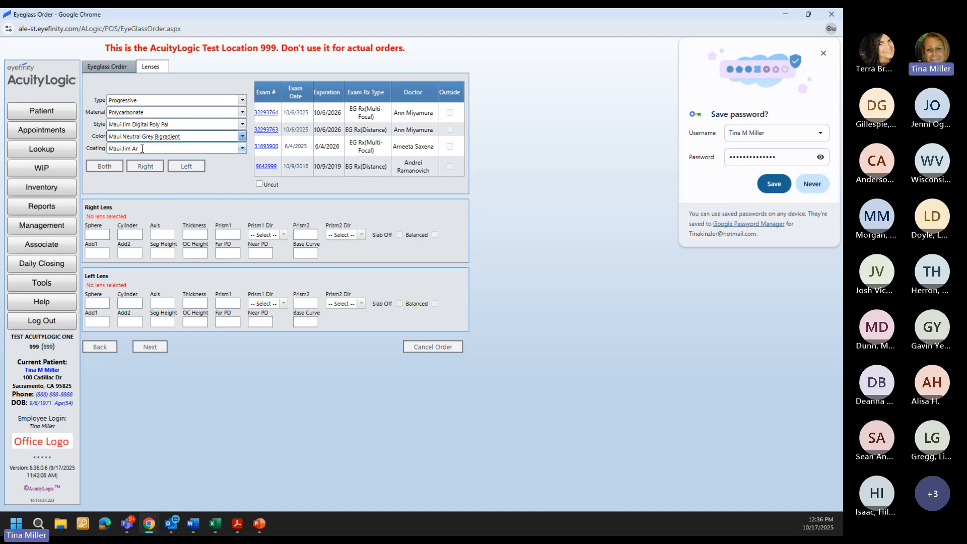
{"action": "left_click", "coordinate": [108, 166]}
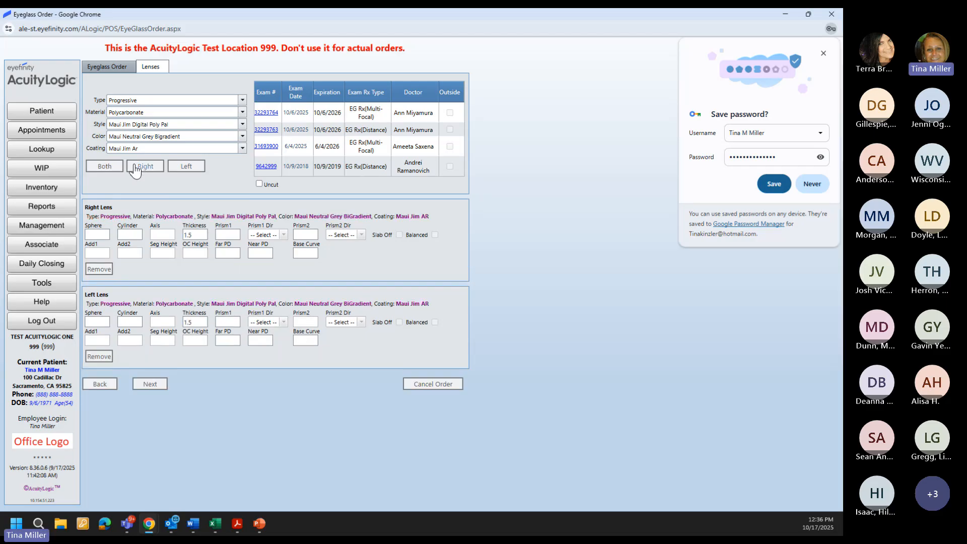
Step: Load the latest exam prescription, enter seg height 22 and far PD 30, then advance
{"action": "left_click", "coordinate": [272, 110]}
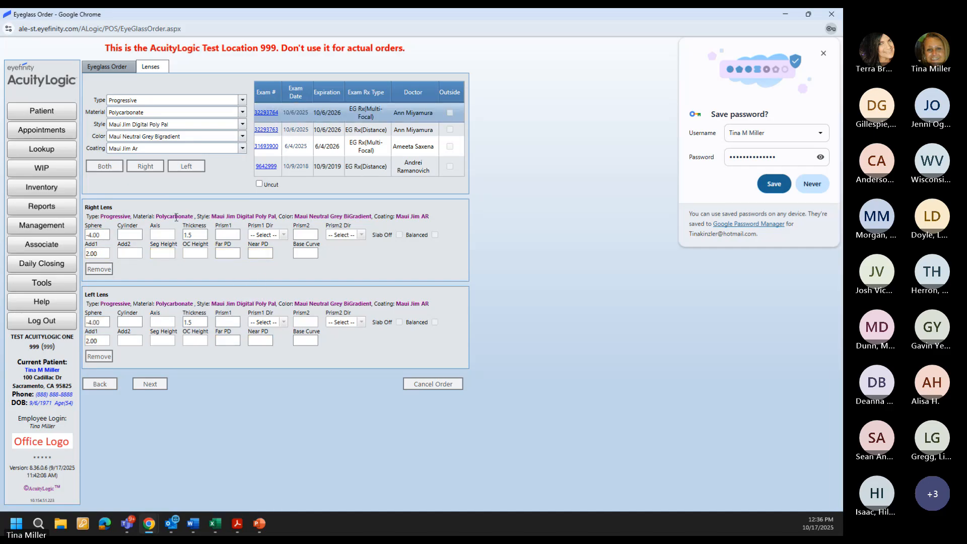
{"action": "left_click", "coordinate": [169, 255]}
{"action": "type", "text": "22"}
{"action": "key", "text": "Tab"}
{"action": "key", "text": "Tab"}
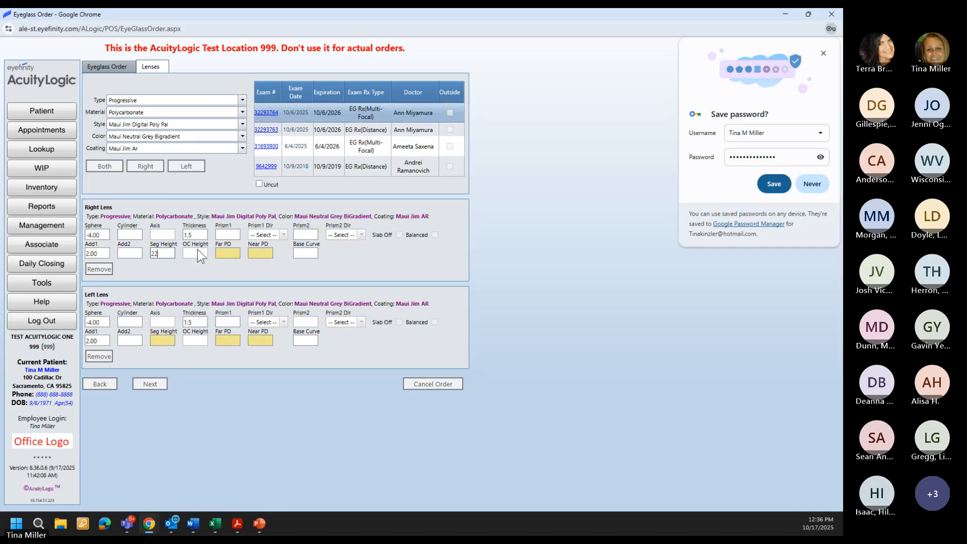
{"action": "type", "text": "300."}
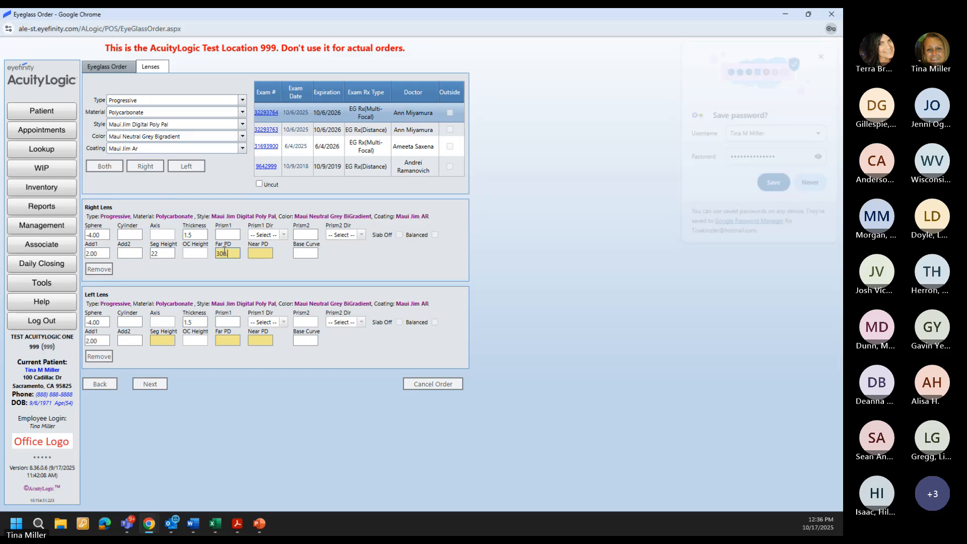
{"action": "key", "text": "Tab"}
{"action": "key", "text": "Tab"}
{"action": "key", "text": "Tab"}
{"action": "key", "text": "Tab"}
{"action": "key", "text": "Tab"}
{"action": "key", "text": "Tab"}
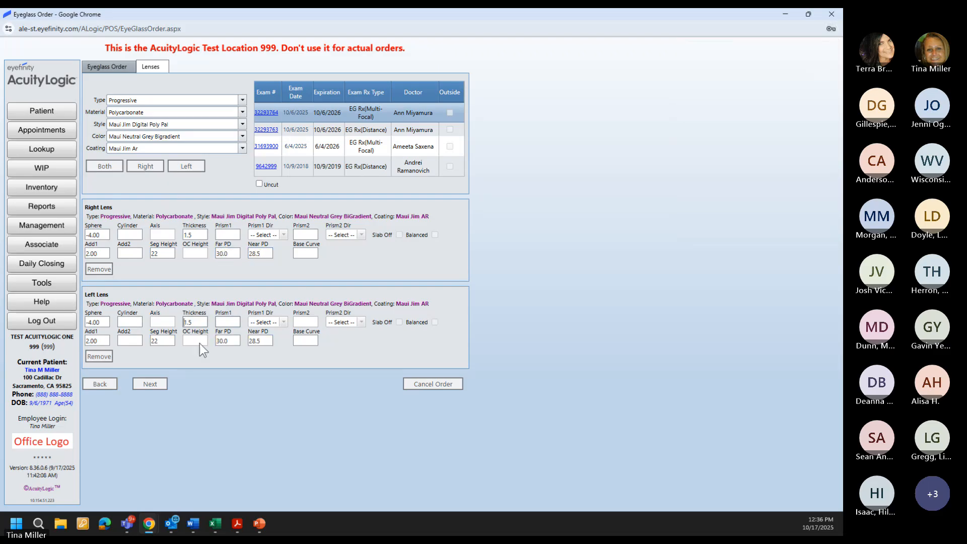
{"action": "left_click", "coordinate": [153, 386]}
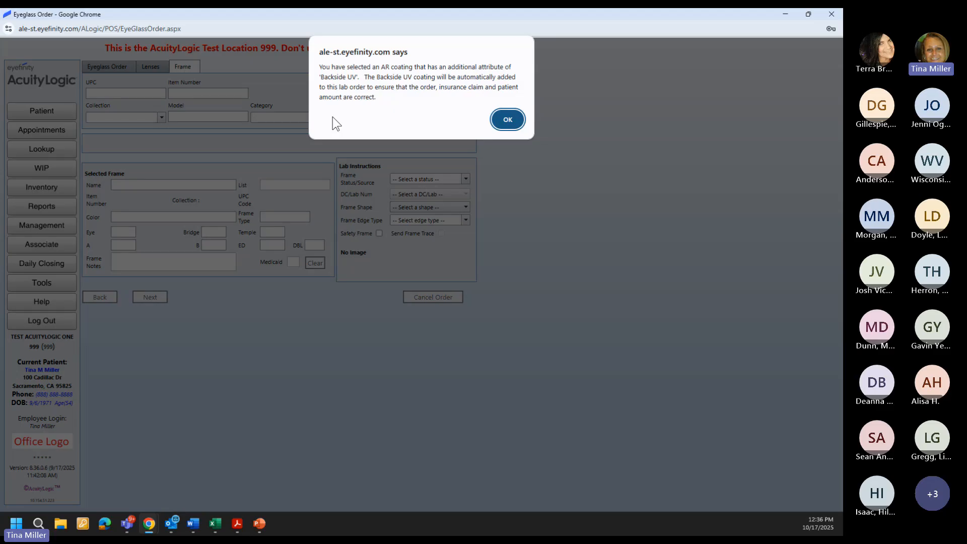
Step: Acknowledge the Backside UV coating and polarization notices
{"action": "left_click", "coordinate": [506, 119]}
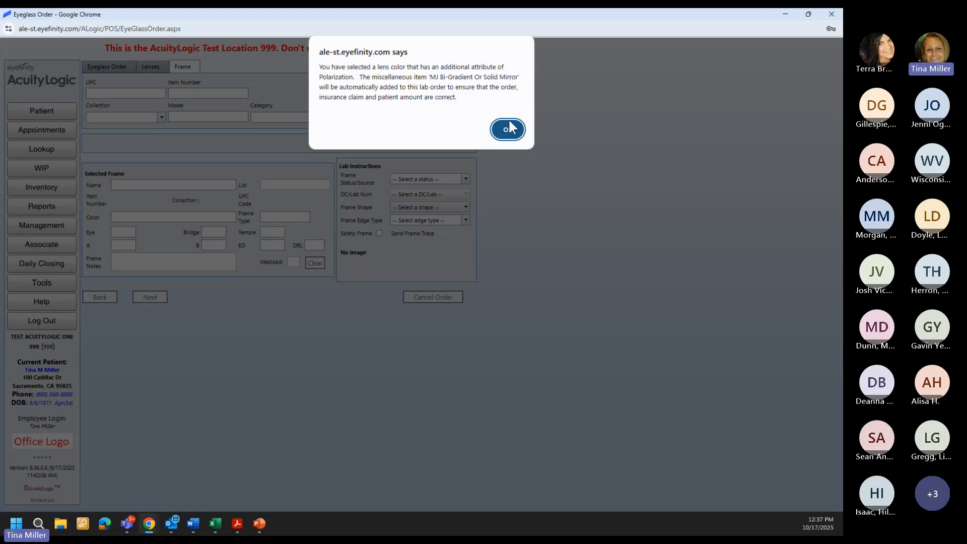
{"action": "left_click", "coordinate": [507, 131]}
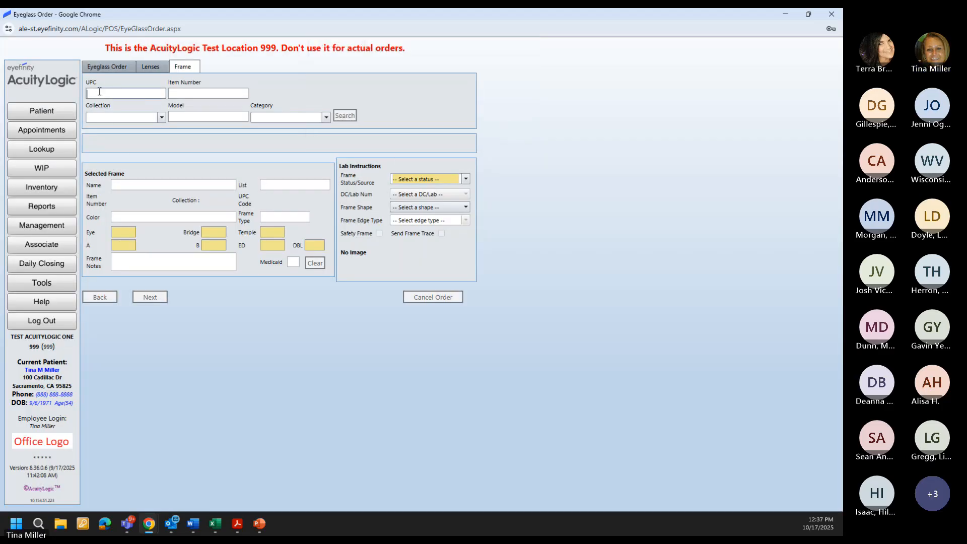
{"action": "type", "text": "603429061708"}
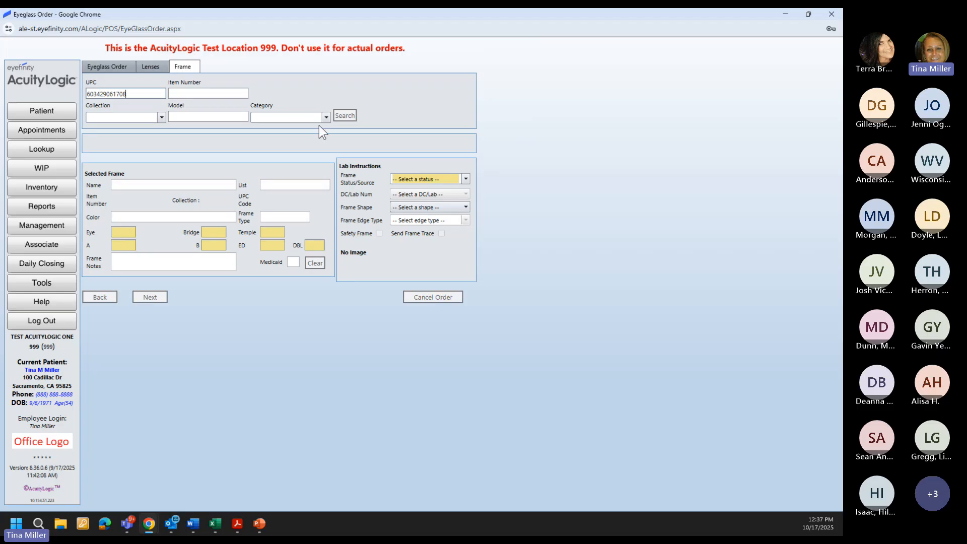
{"action": "left_click", "coordinate": [347, 117]}
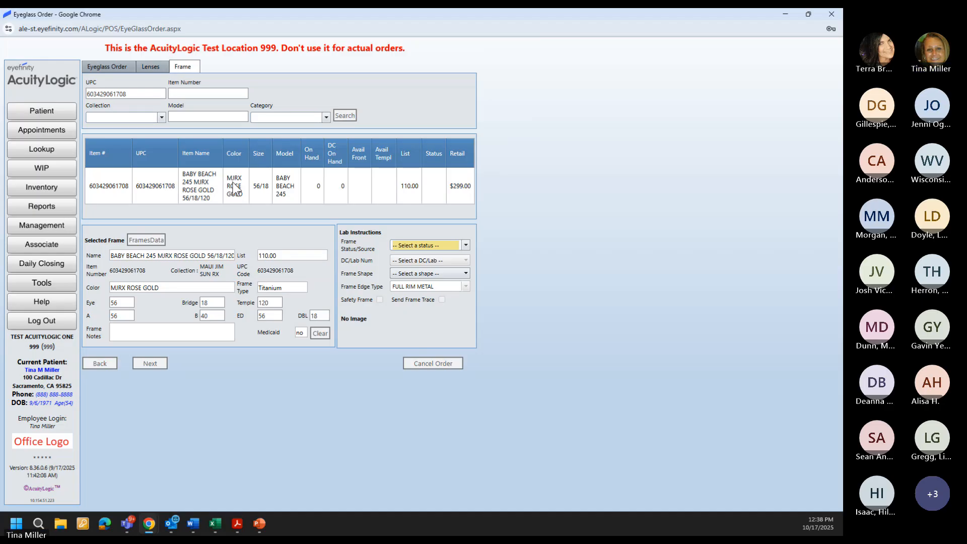
{"action": "left_click", "coordinate": [236, 188]}
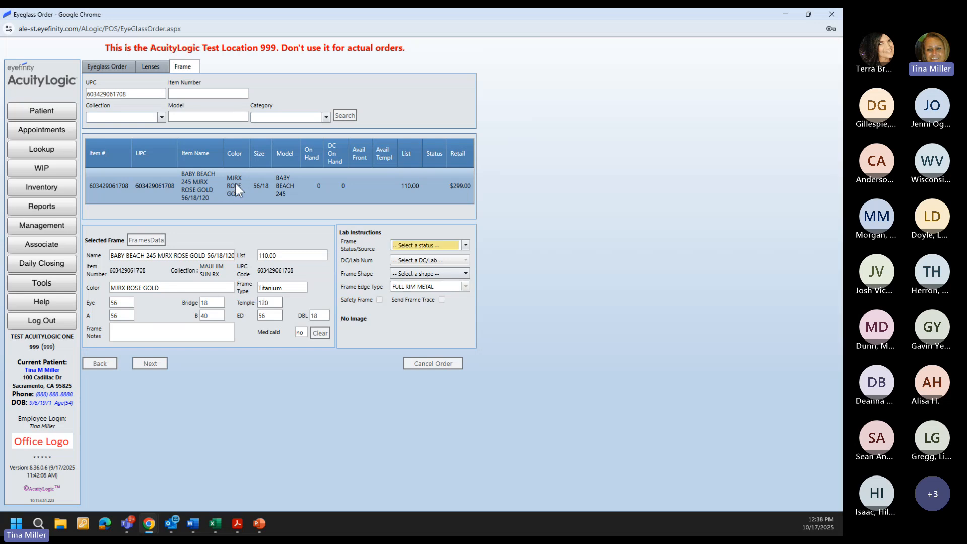
Step: Set Frame Status to Provided by and DC/Lab to 001 - Maui Jim Lab (VSP)
{"action": "left_click", "coordinate": [399, 245]}
{"action": "left_click", "coordinate": [399, 280]}
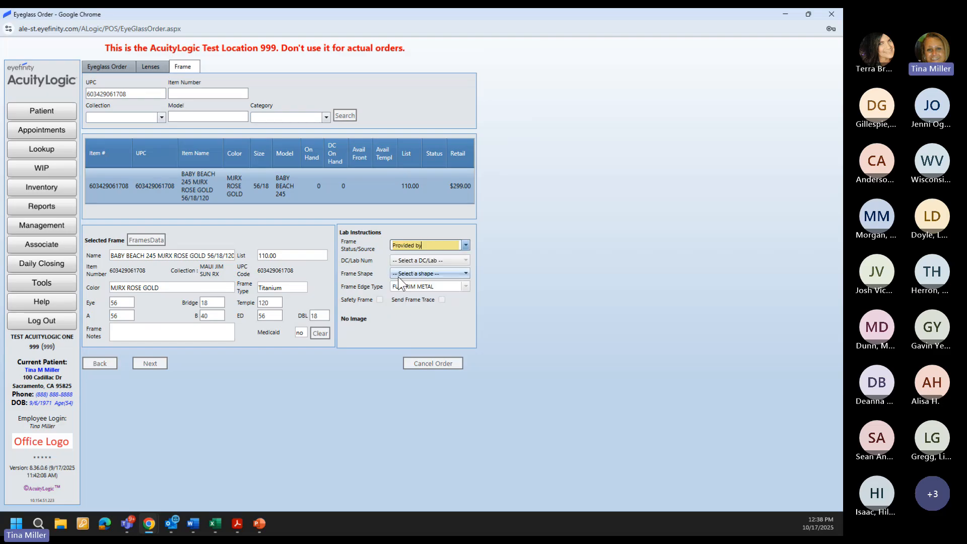
{"action": "left_click", "coordinate": [416, 259]}
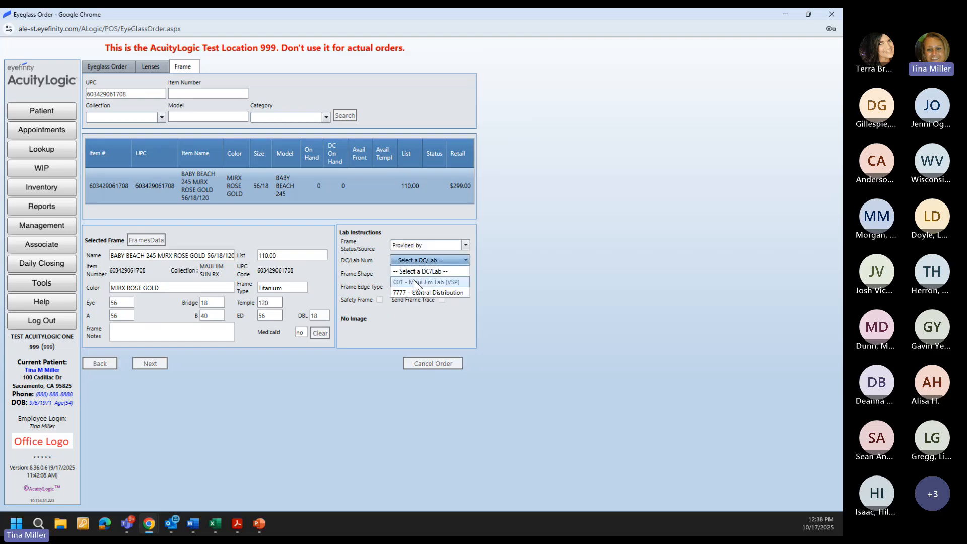
{"action": "left_click", "coordinate": [414, 282]}
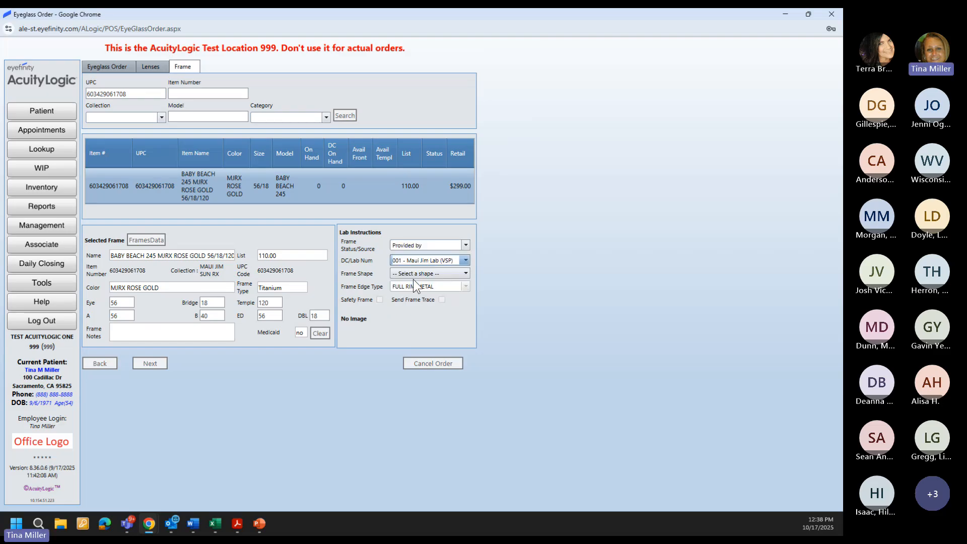
{"action": "left_click", "coordinate": [148, 363]}
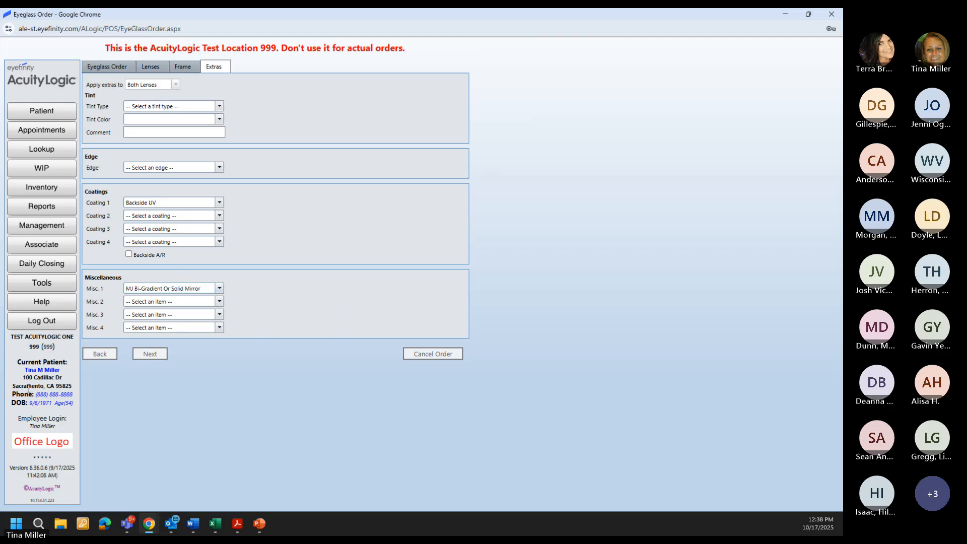
Step: Pass Extras and complete the order to pricing, a $1545.90 balance
{"action": "left_click", "coordinate": [144, 353]}
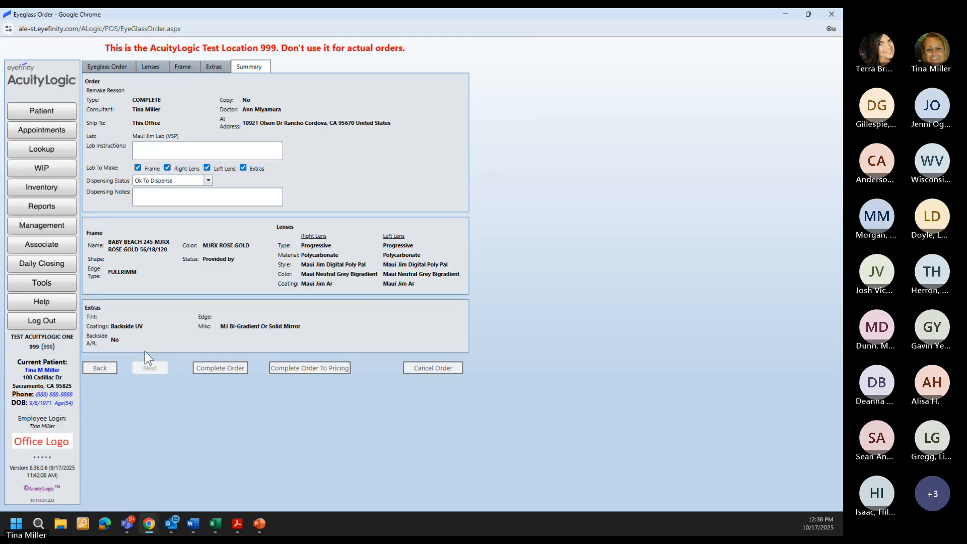
{"action": "left_click", "coordinate": [321, 363]}
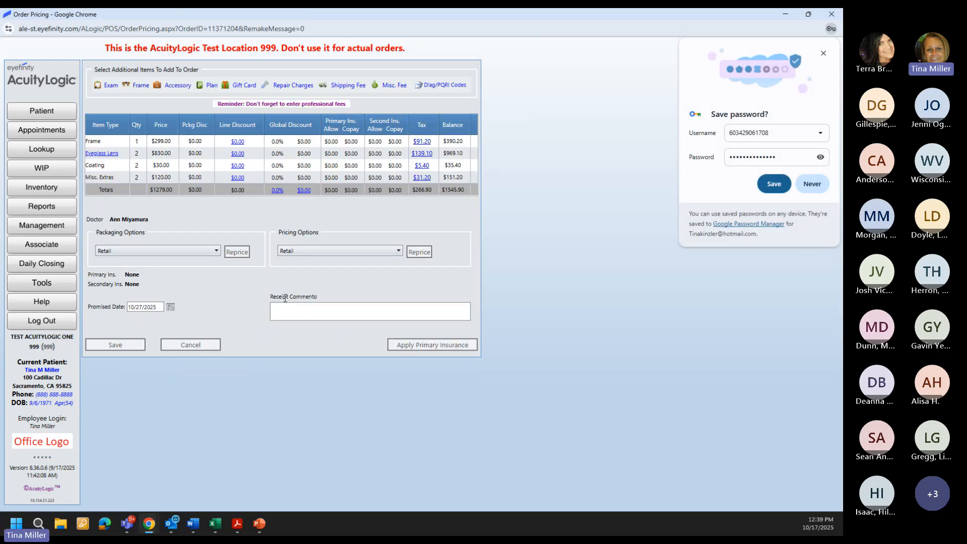
{"action": "left_click", "coordinate": [105, 154]}
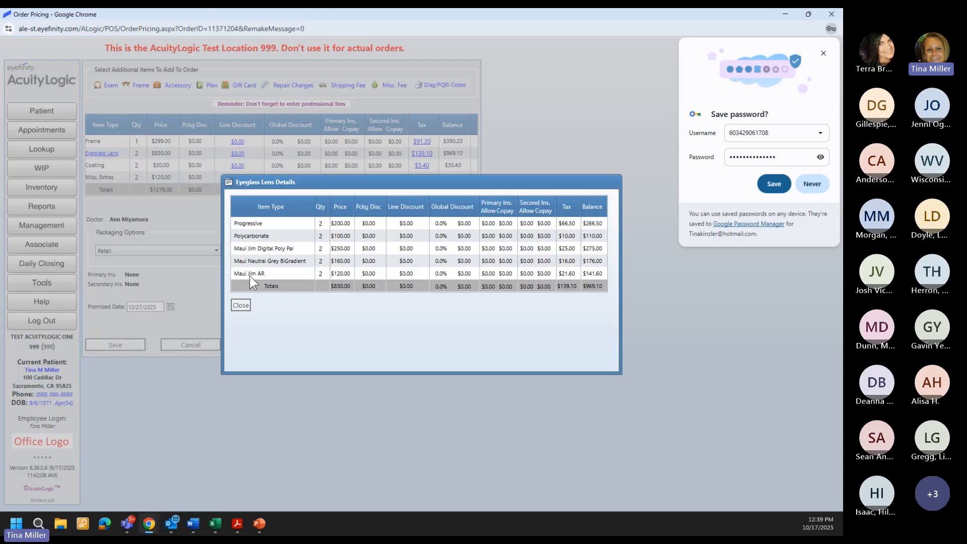
{"action": "left_click", "coordinate": [241, 305]}
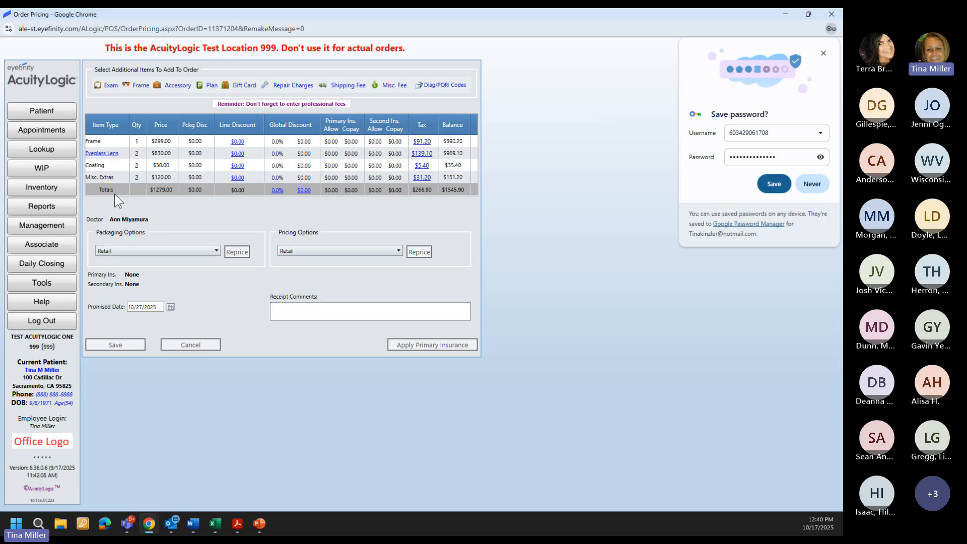
Step: Cancel out of Order Pricing and confirm, leaving the eyeglass order on Hold
{"action": "left_click", "coordinate": [170, 346]}
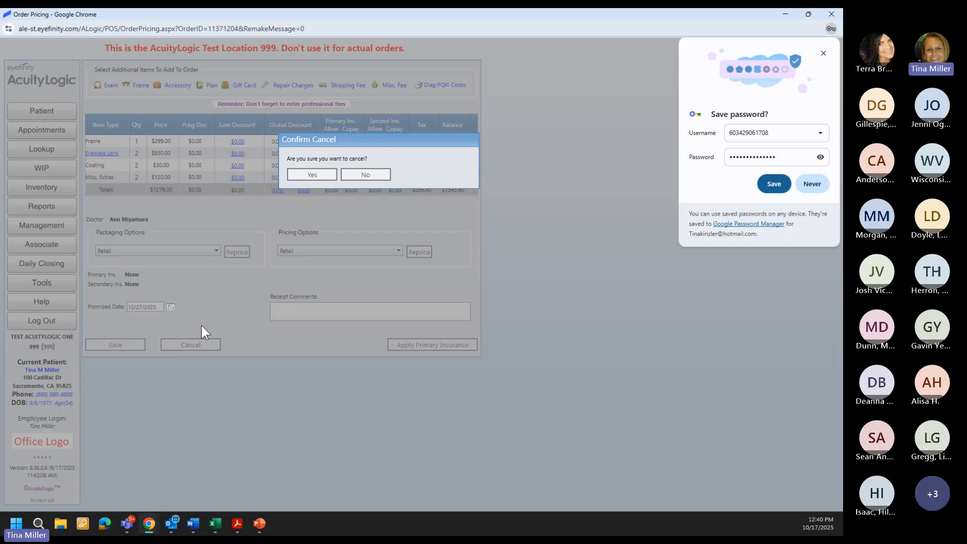
{"action": "left_click", "coordinate": [305, 175]}
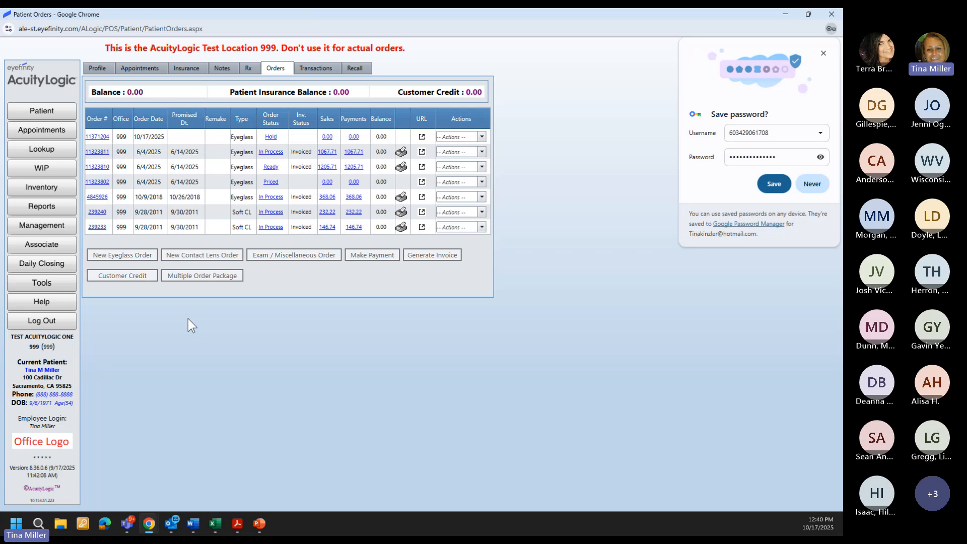
Step: Start a new eyeglass order with Maui Jim Lab (VSP) as the lab
{"action": "left_click", "coordinate": [139, 256]}
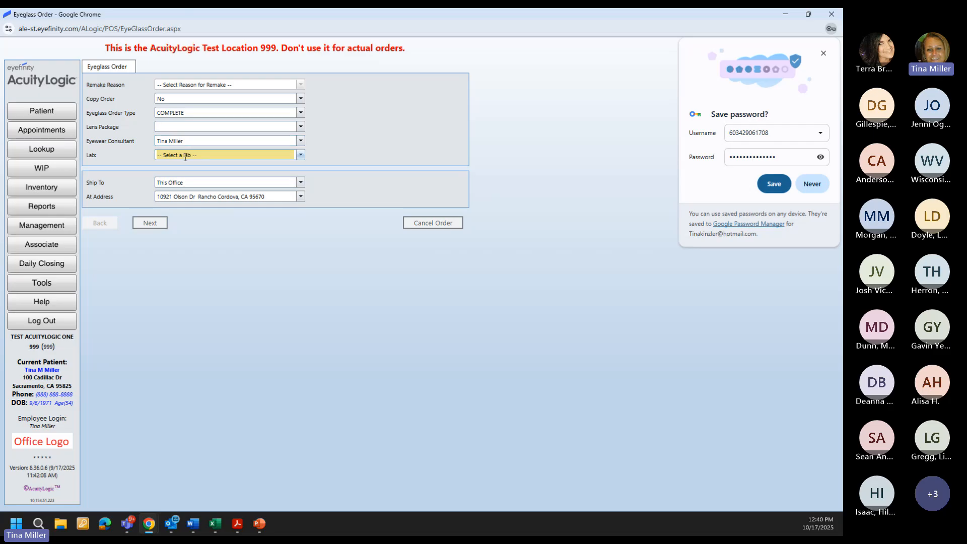
{"action": "left_click", "coordinate": [181, 154]}
{"action": "left_click", "coordinate": [178, 226]}
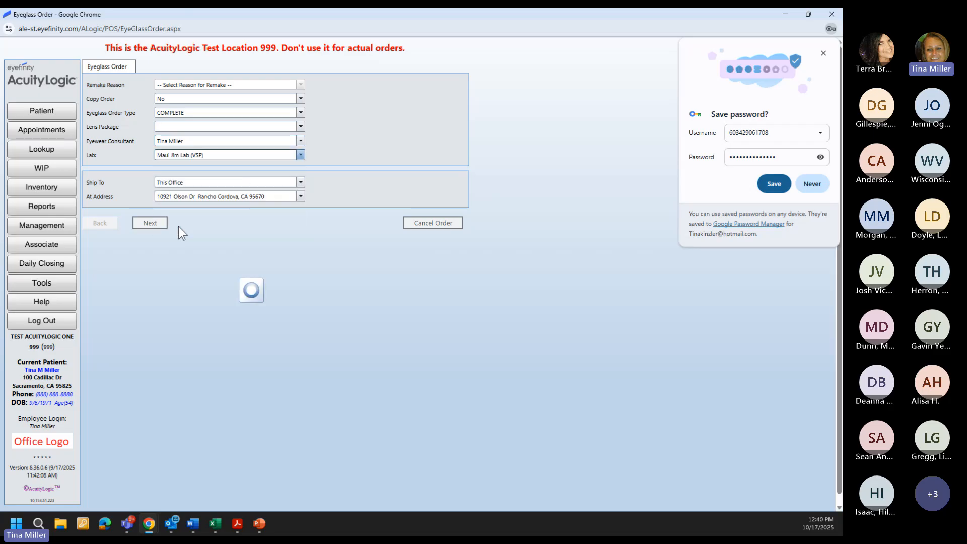
{"action": "left_click", "coordinate": [147, 227]}
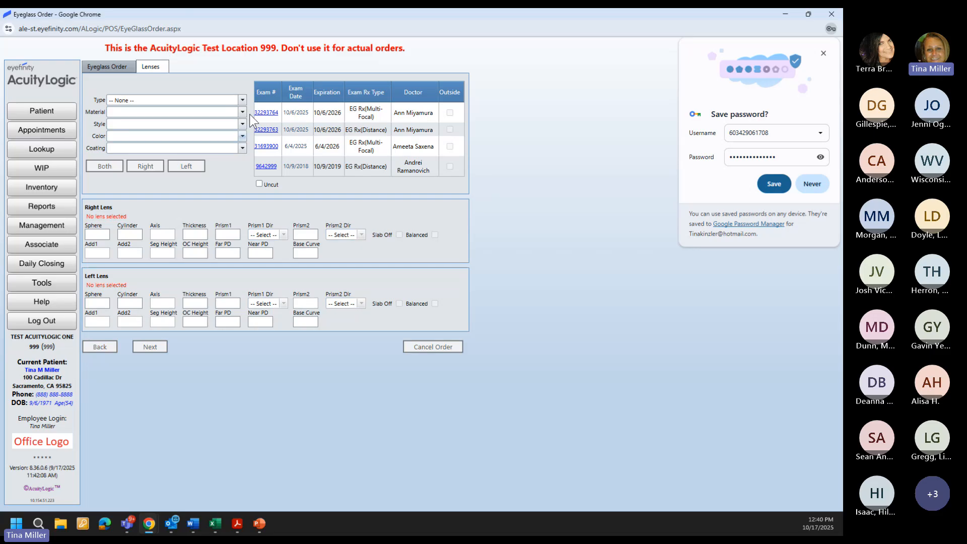
Step: Set both lenses to Single Vision Trivex, Maui Jim Digital Brilliant SV, Polarized Rose
{"action": "left_click", "coordinate": [187, 100]}
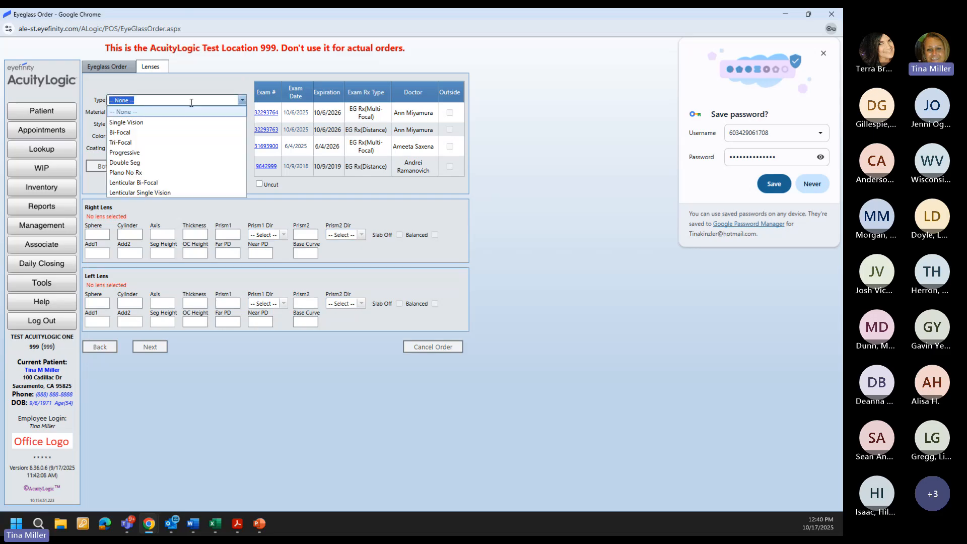
{"action": "left_click", "coordinate": [153, 123]}
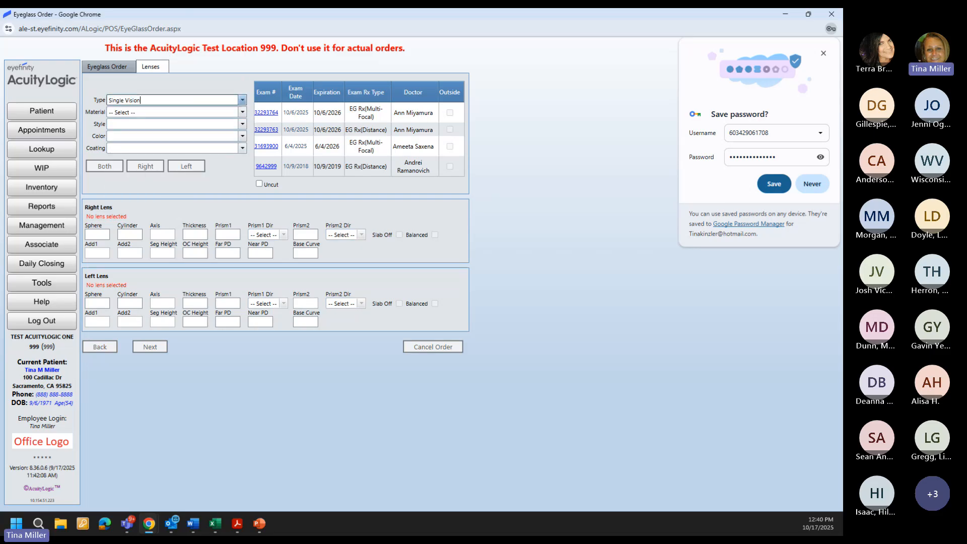
{"action": "left_click", "coordinate": [182, 117]}
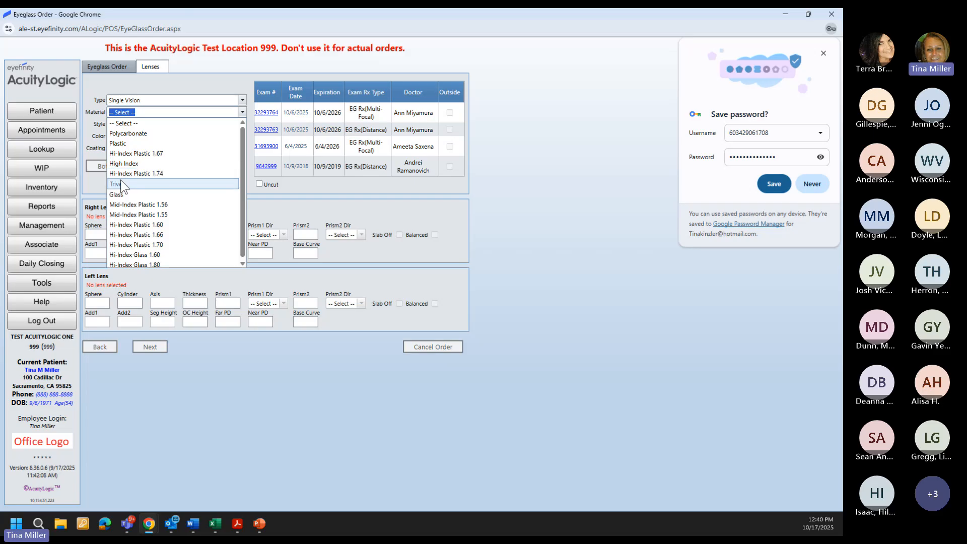
{"action": "left_click", "coordinate": [120, 180]}
{"action": "left_click", "coordinate": [141, 125]}
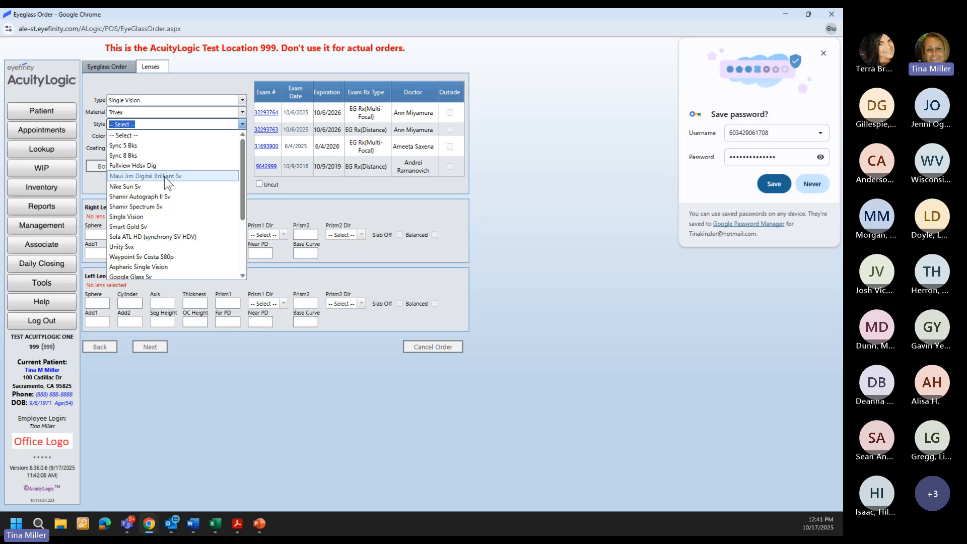
{"action": "left_click", "coordinate": [164, 176]}
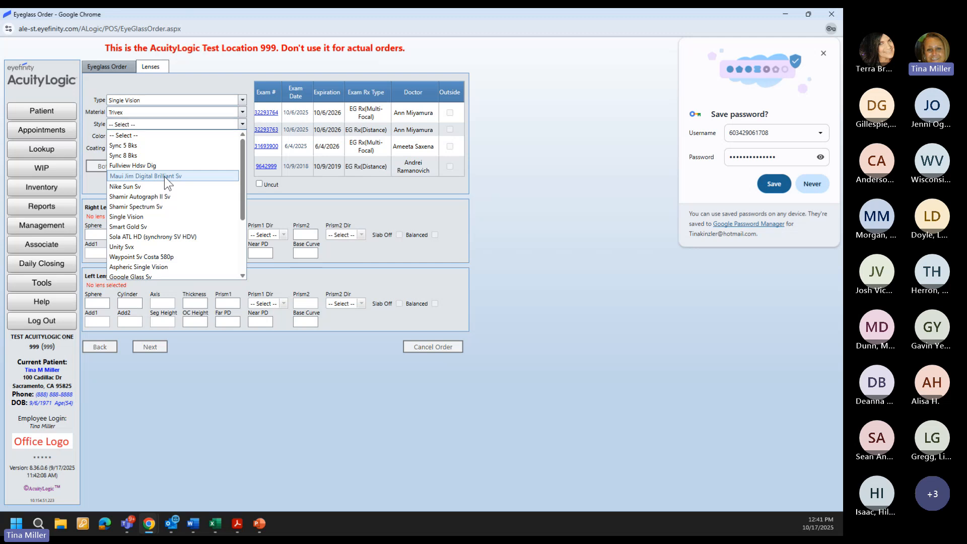
{"action": "left_click", "coordinate": [152, 134]}
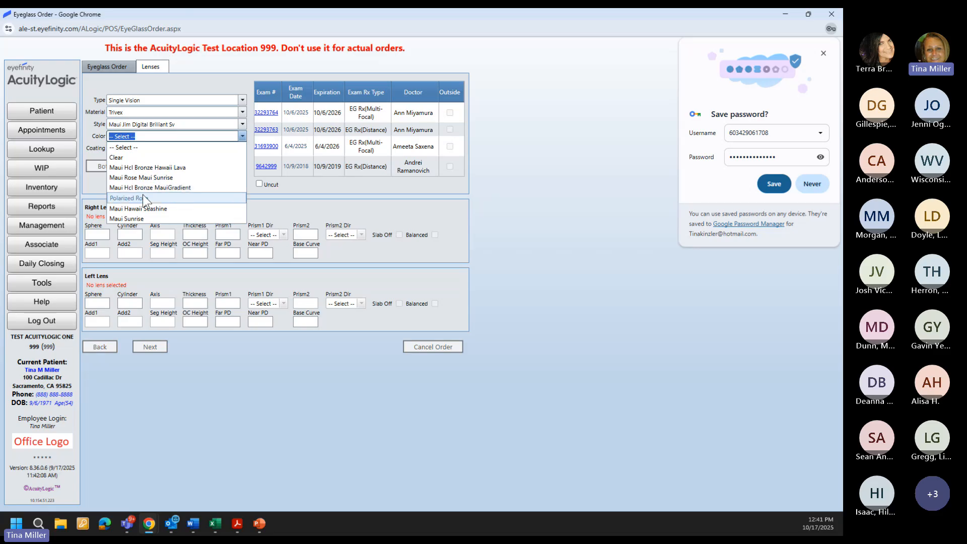
{"action": "left_click", "coordinate": [143, 198]}
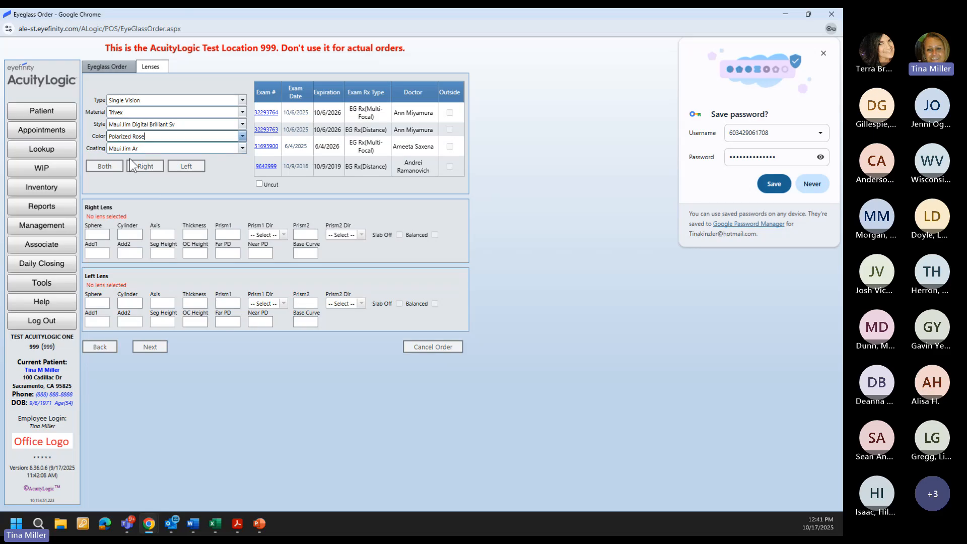
{"action": "left_click", "coordinate": [108, 168]}
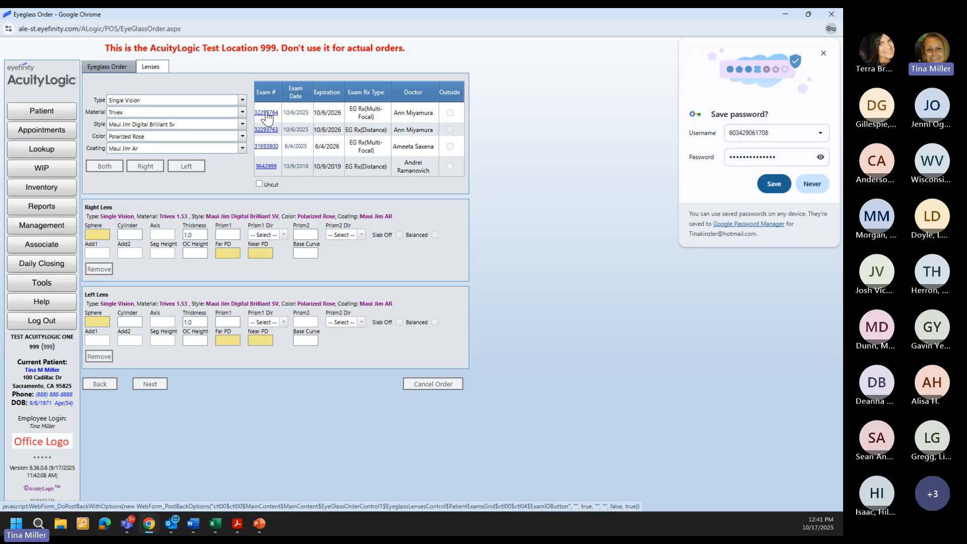
Step: Load the latest exam's prescription and set the right far PD to 30, near PD filling to 28.5
{"action": "left_click", "coordinate": [266, 114]}
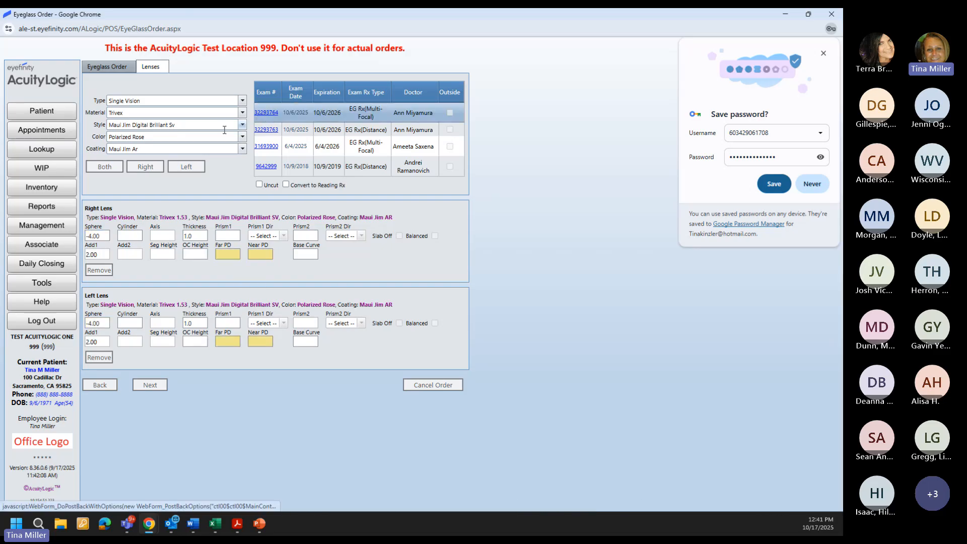
{"action": "left_click", "coordinate": [225, 255]}
{"action": "type", "text": "30"}
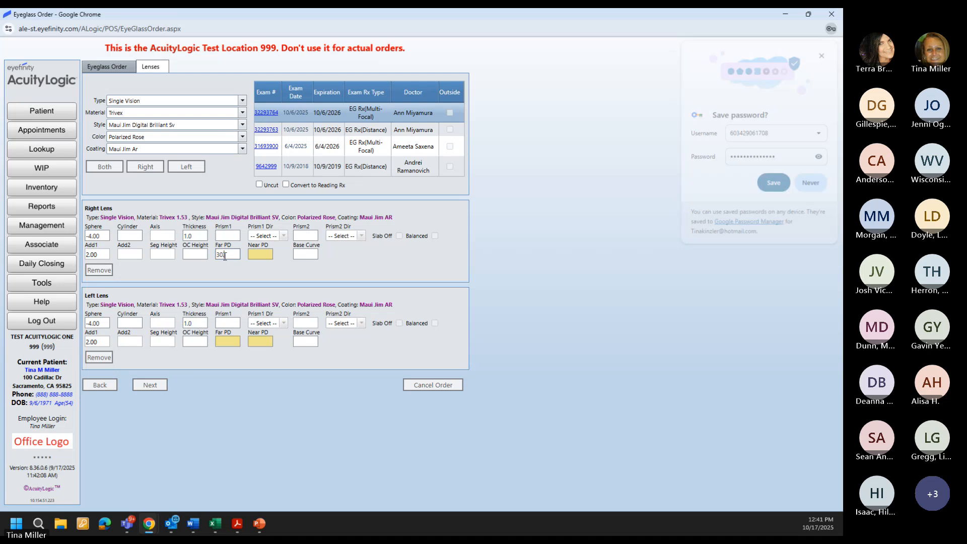
{"action": "key", "text": "Tab"}
{"action": "key", "text": "Tab"}
{"action": "key", "text": "Tab"}
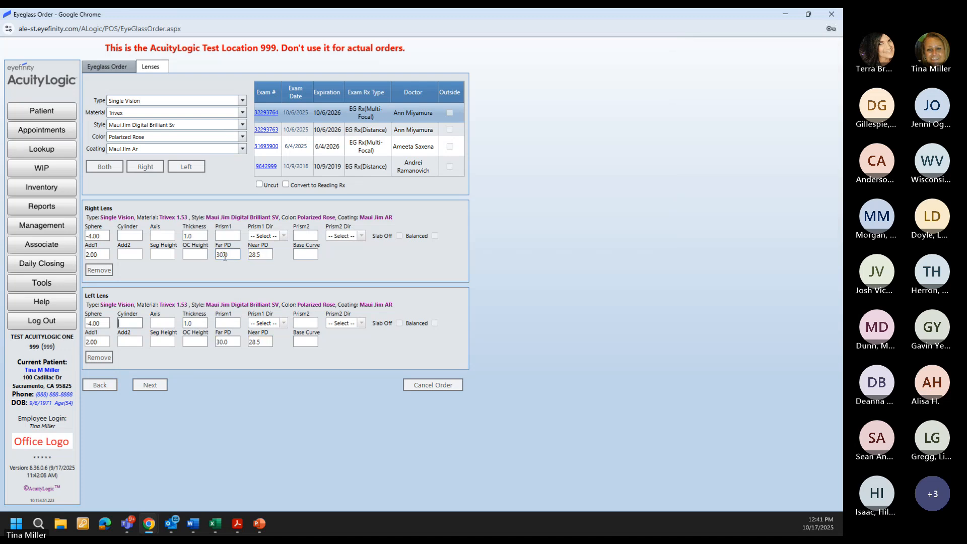
{"action": "left_click", "coordinate": [148, 388]}
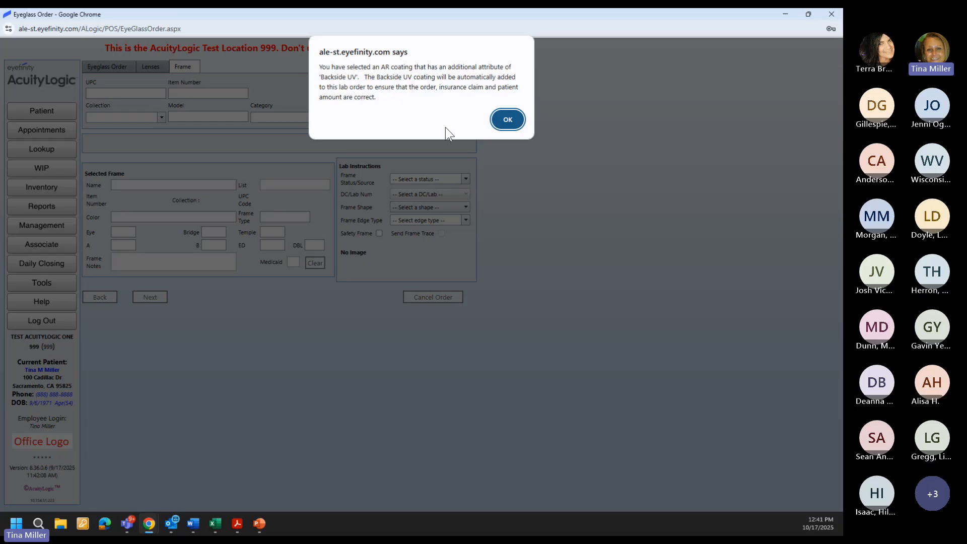
{"action": "left_click", "coordinate": [507, 120]}
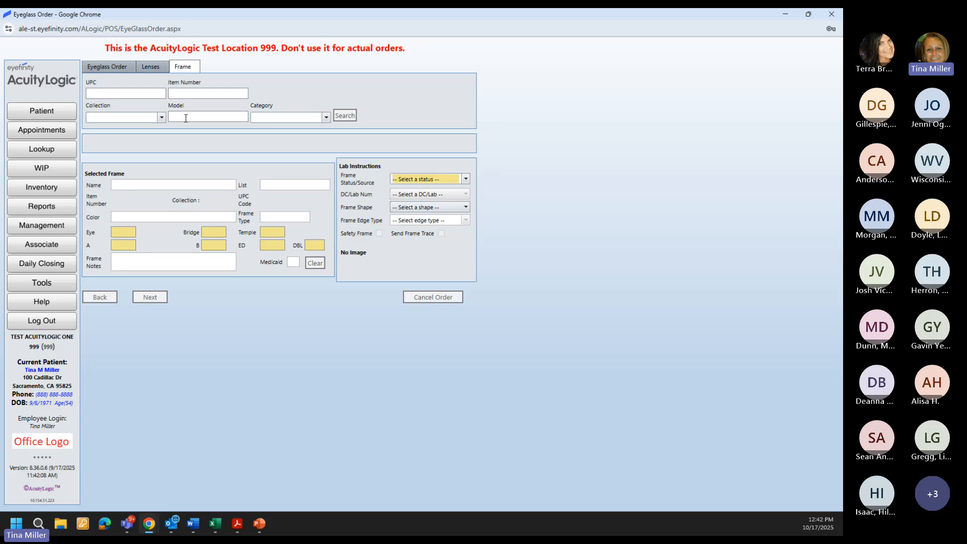
{"action": "left_click", "coordinate": [121, 95]}
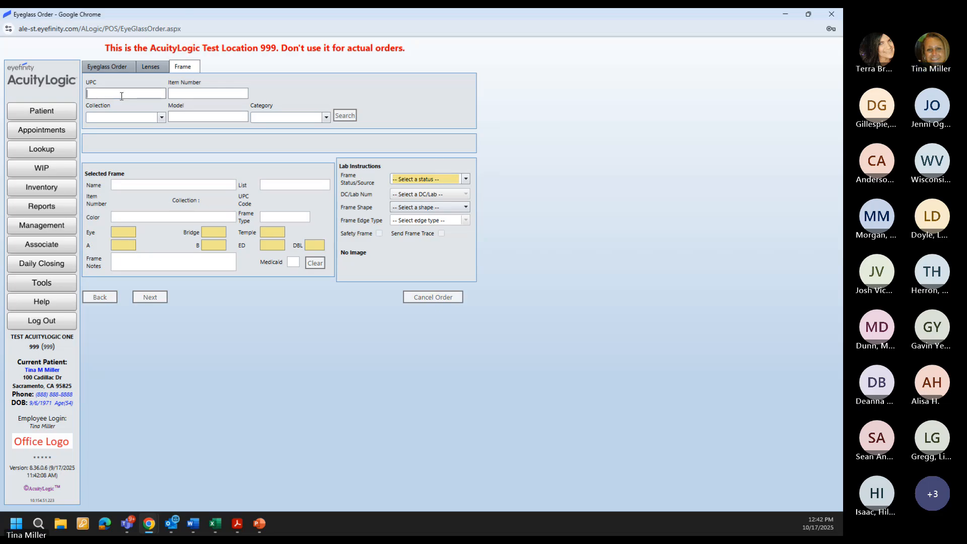
{"action": "type", "text": "603429061708"}
{"action": "left_click", "coordinate": [343, 115]}
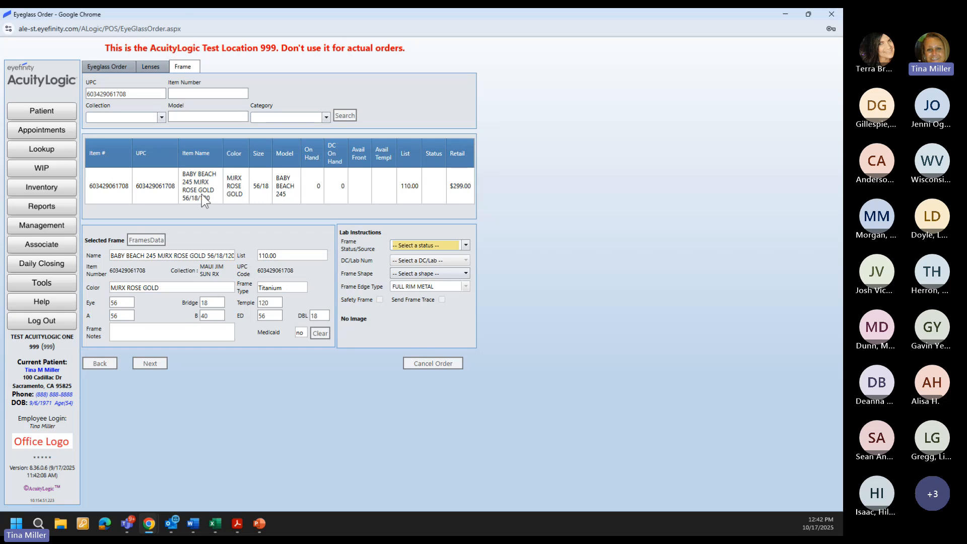
{"action": "left_click", "coordinate": [204, 186]}
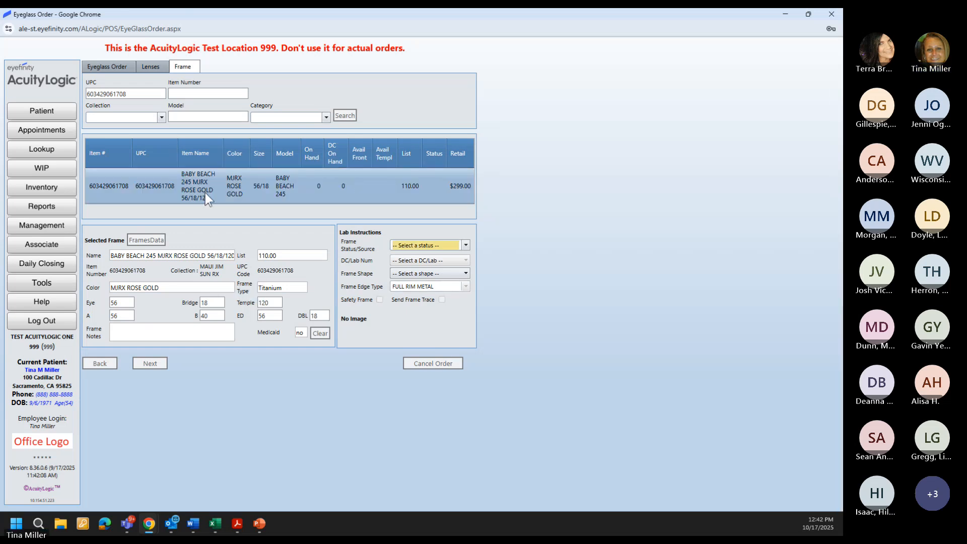
Step: Mark the frame status 'Provided by' and send it to 001 - Maui Jim Lab (VSP)
{"action": "left_click", "coordinate": [428, 245]}
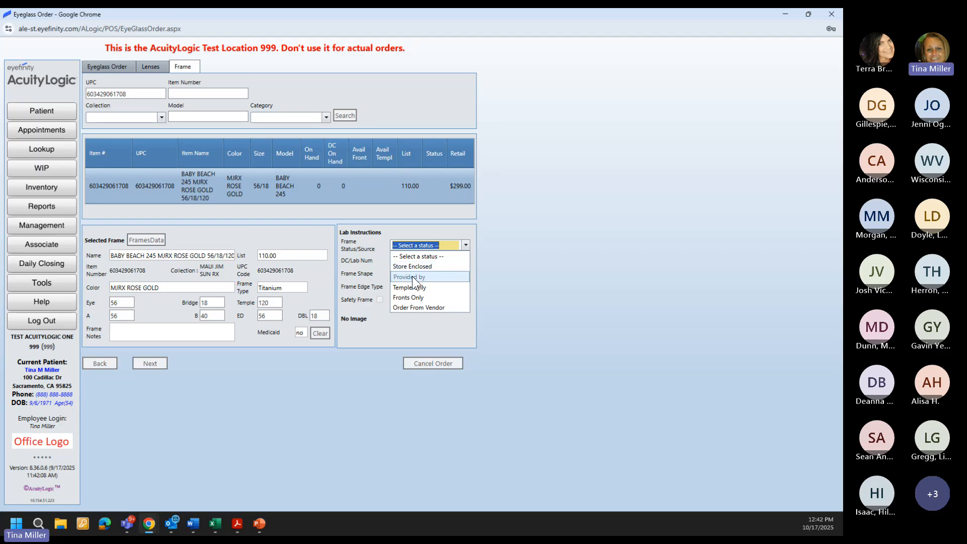
{"action": "left_click", "coordinate": [413, 278]}
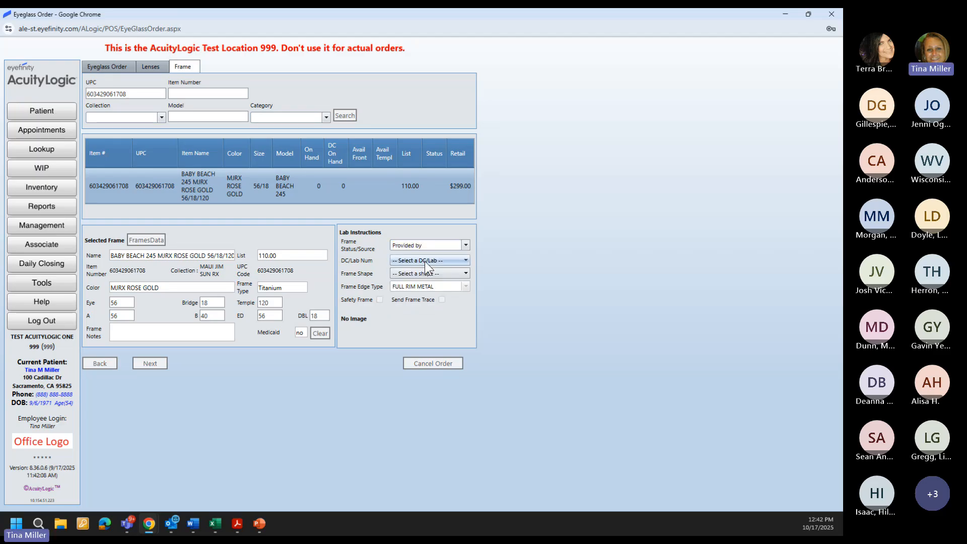
{"action": "left_click", "coordinate": [425, 261]}
{"action": "left_click", "coordinate": [409, 281]}
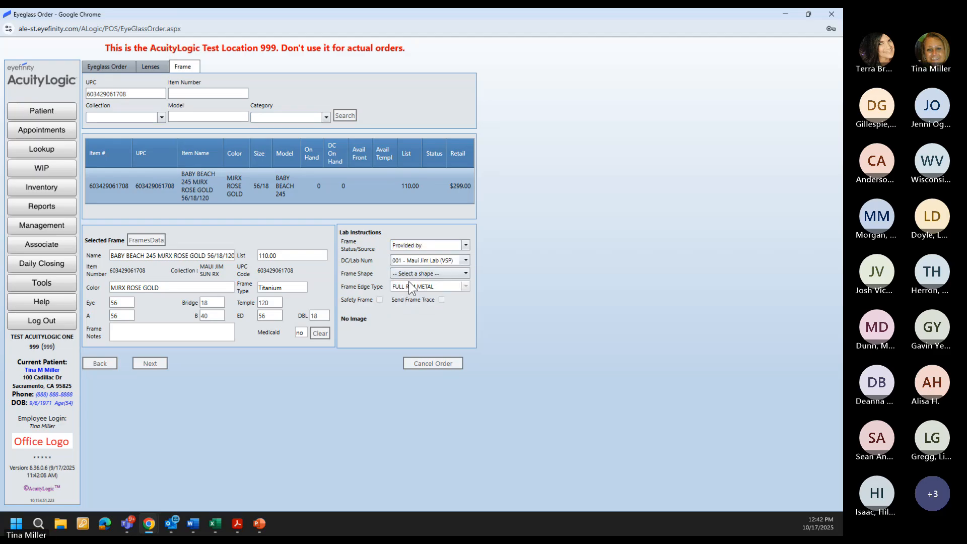
{"action": "left_click", "coordinate": [152, 363]}
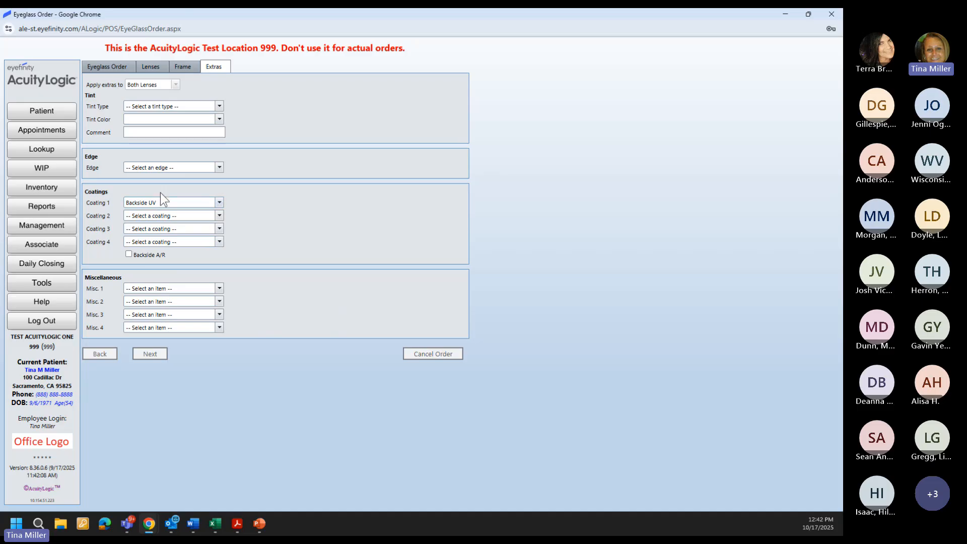
Step: Add a Gradient tint in MJ MauiGradient Tint colour and proceed to the summary
{"action": "left_click", "coordinate": [193, 106]}
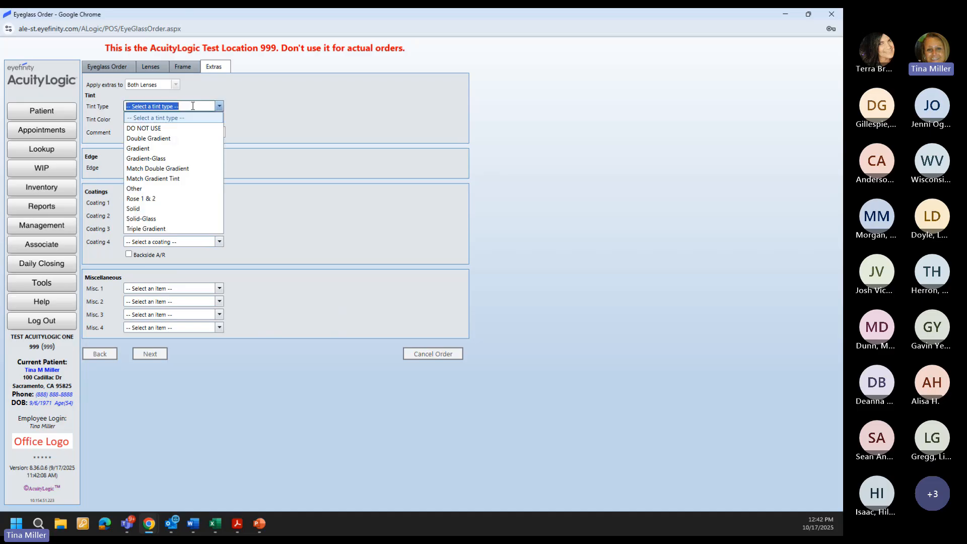
{"action": "left_click", "coordinate": [169, 147]}
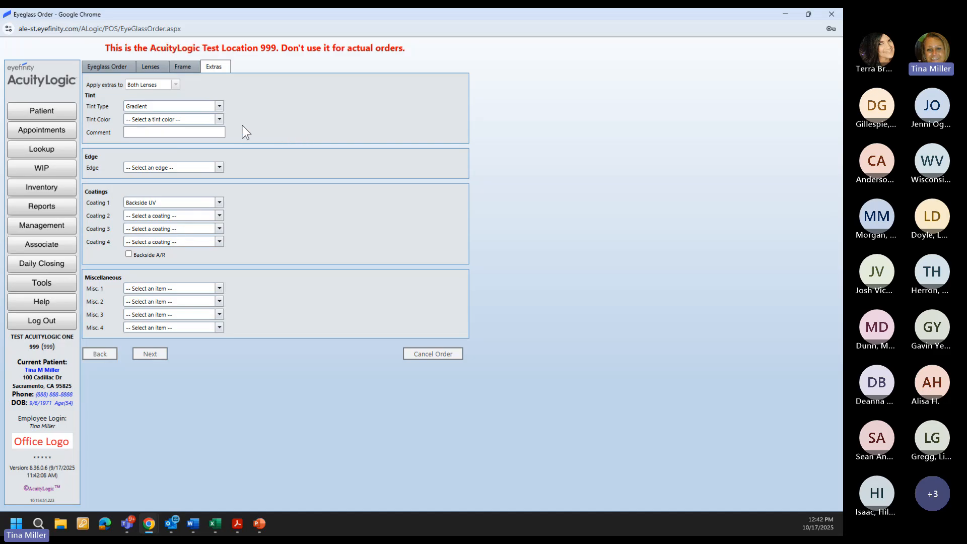
{"action": "left_click", "coordinate": [220, 119]}
{"action": "scroll", "coordinate": [207, 252], "scroll_direction": "down", "scroll_amount": 10}
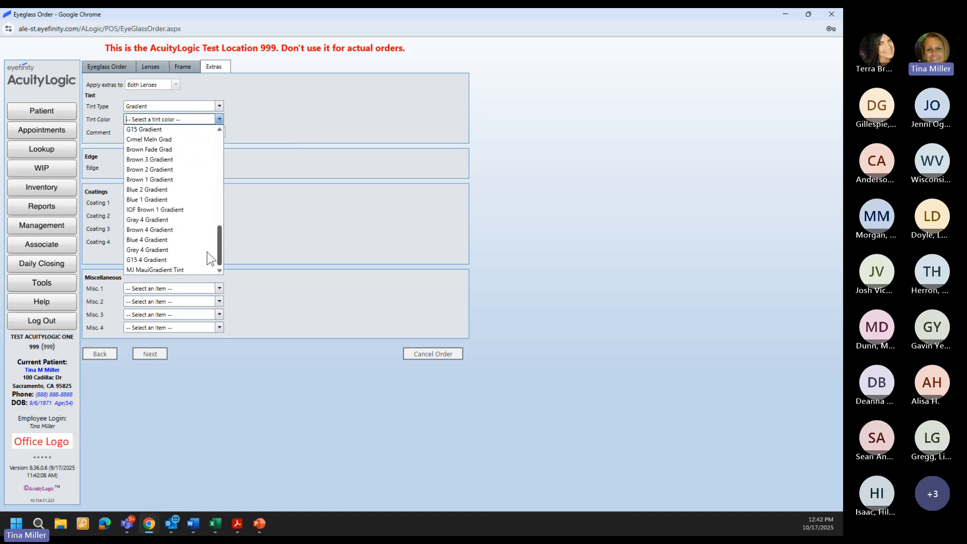
{"action": "left_click", "coordinate": [183, 270]}
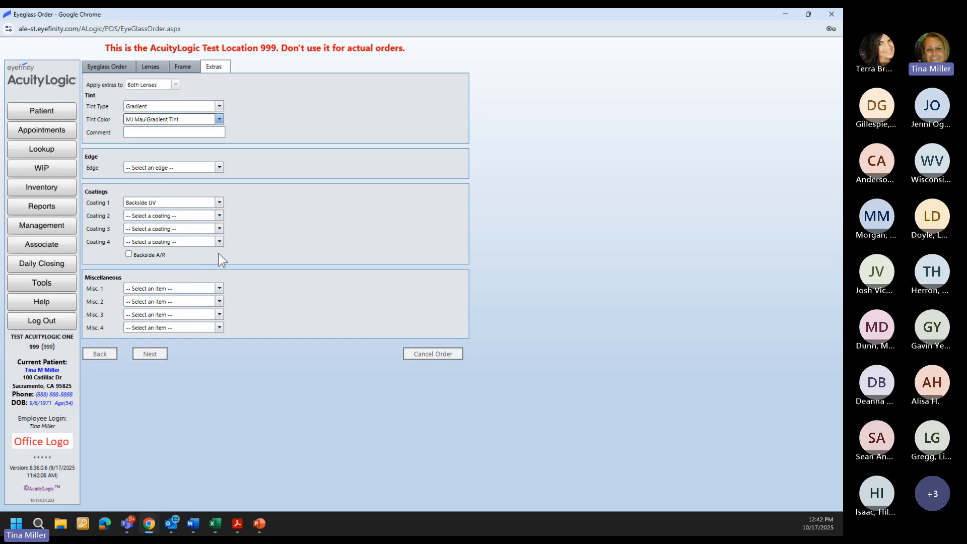
{"action": "left_click", "coordinate": [159, 355]}
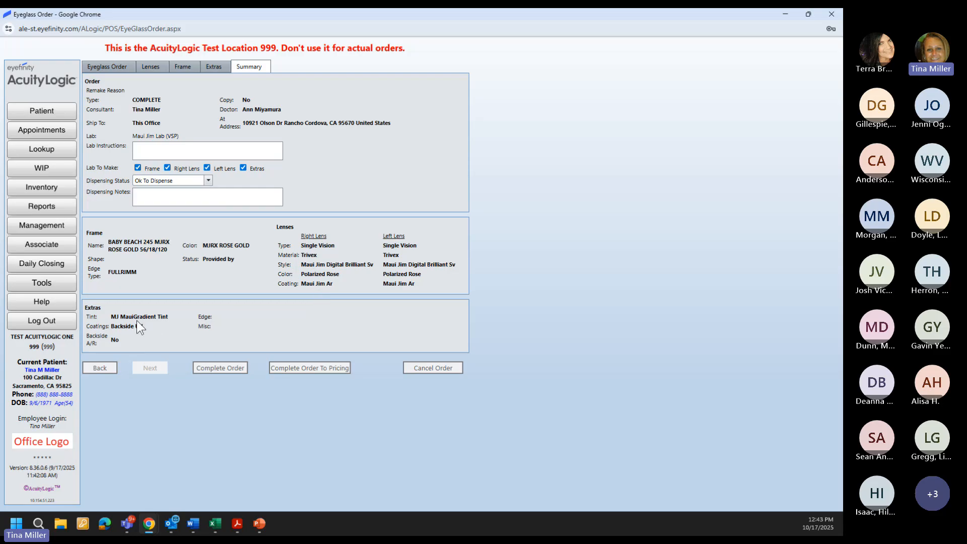
Step: Complete the order to pricing ($1167.10 balance), declining password saving, and review the lens price breakdown
{"action": "left_click", "coordinate": [294, 368]}
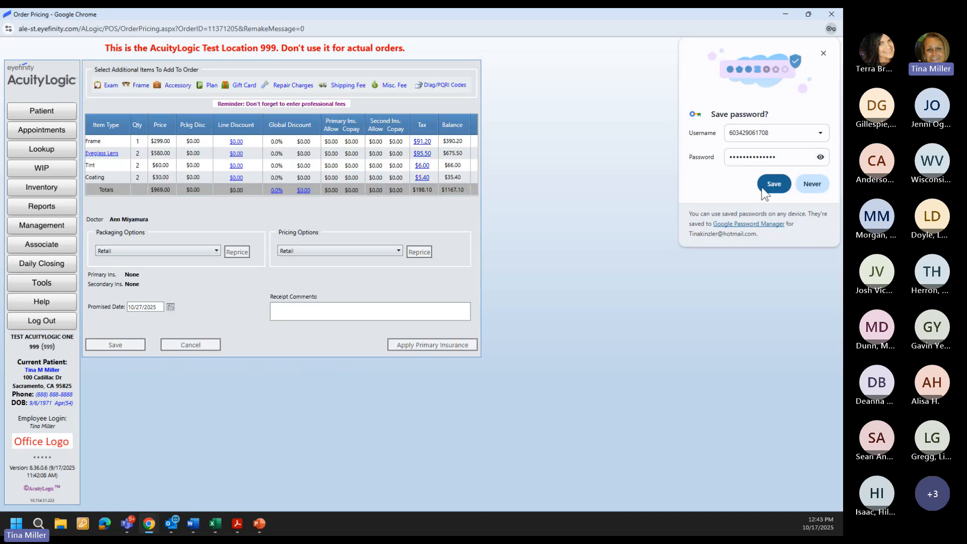
{"action": "left_click", "coordinate": [810, 185]}
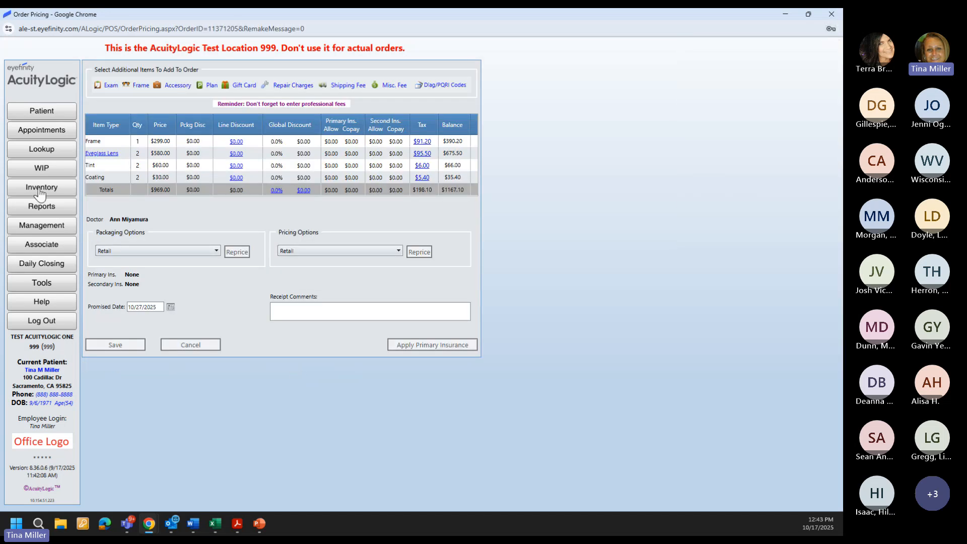
{"action": "left_click", "coordinate": [98, 153]}
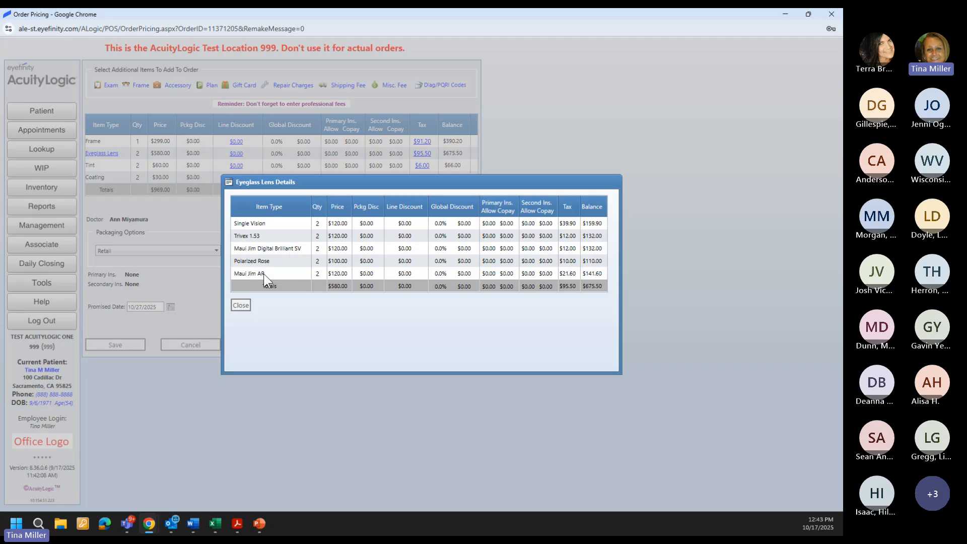
{"action": "left_click", "coordinate": [241, 306]}
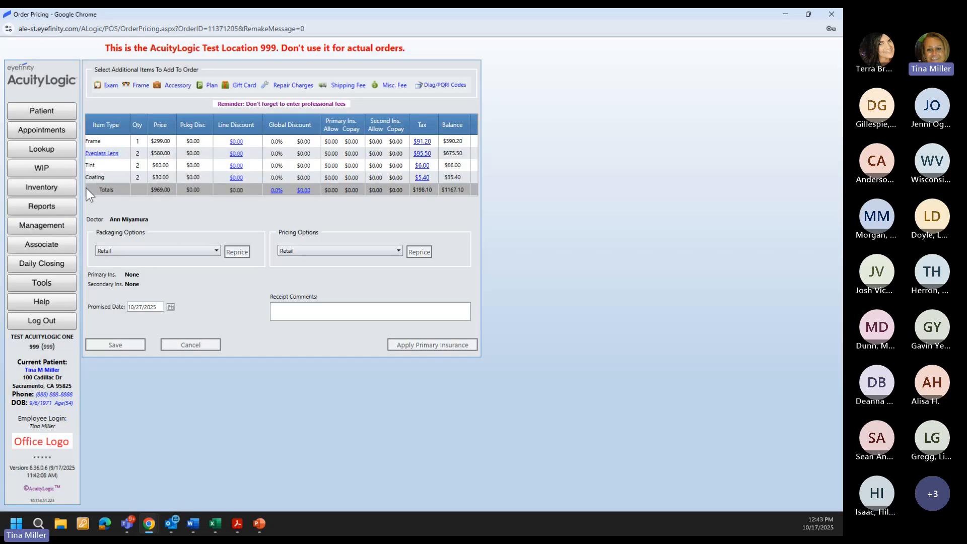
{"action": "mouse_move", "coordinate": [98, 177]}
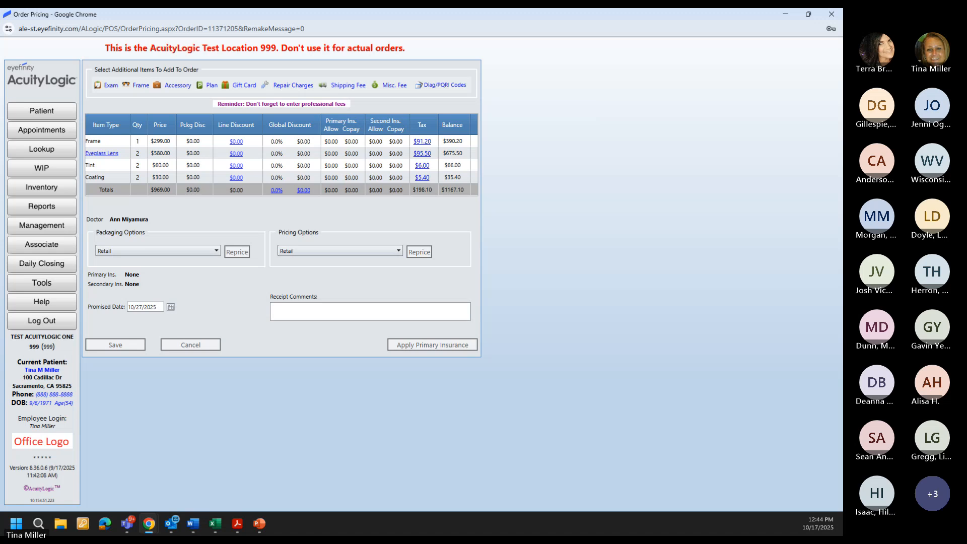
Step: Switch to PowerPoint and run the slide show from the QUESTIONS? slide
{"action": "left_click", "coordinate": [259, 523]}
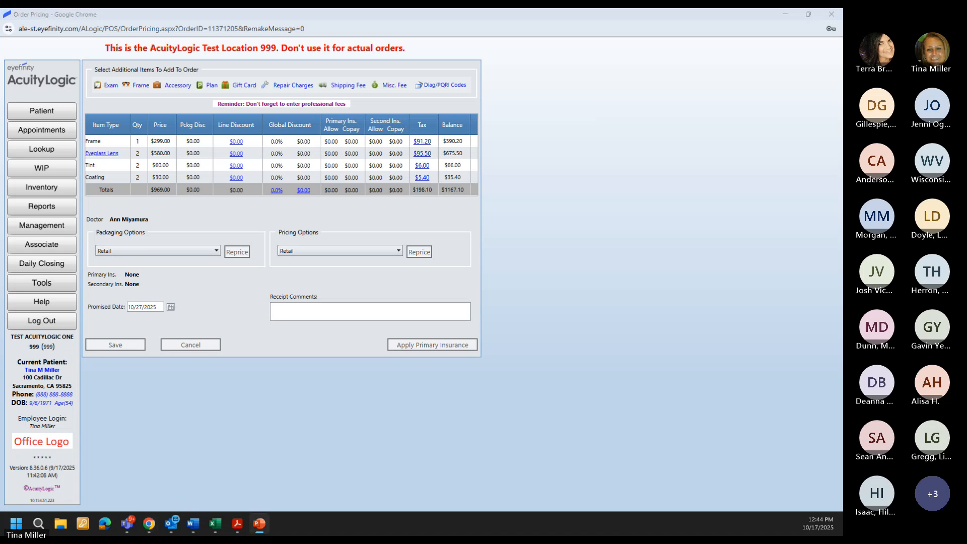
{"action": "key", "text": "alt+Tab"}
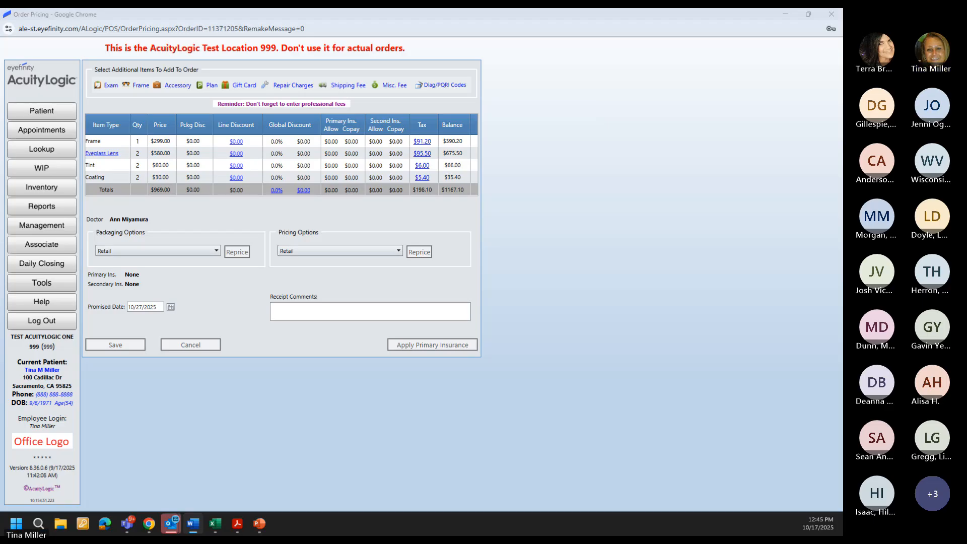
{"action": "key", "text": "alt+Tab"}
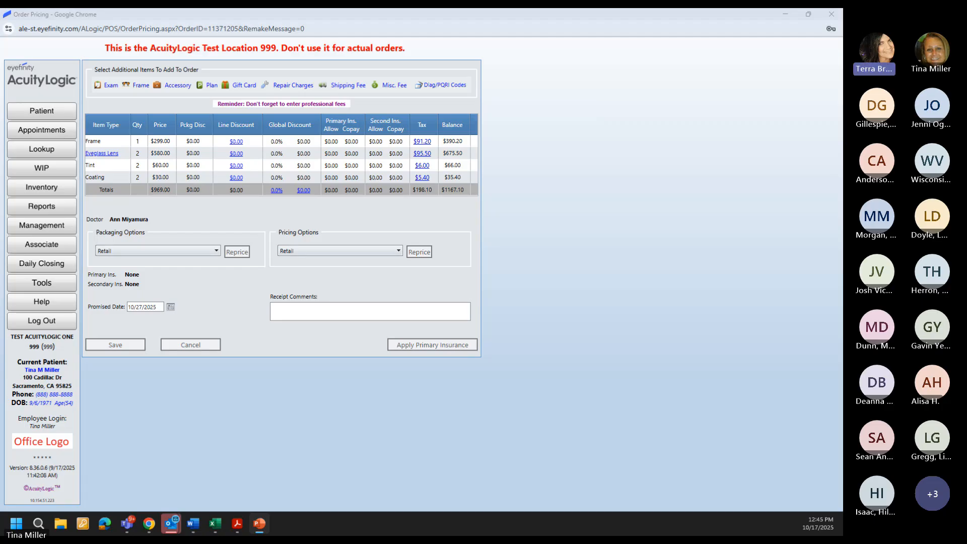
{"action": "key", "text": "shift+F5"}
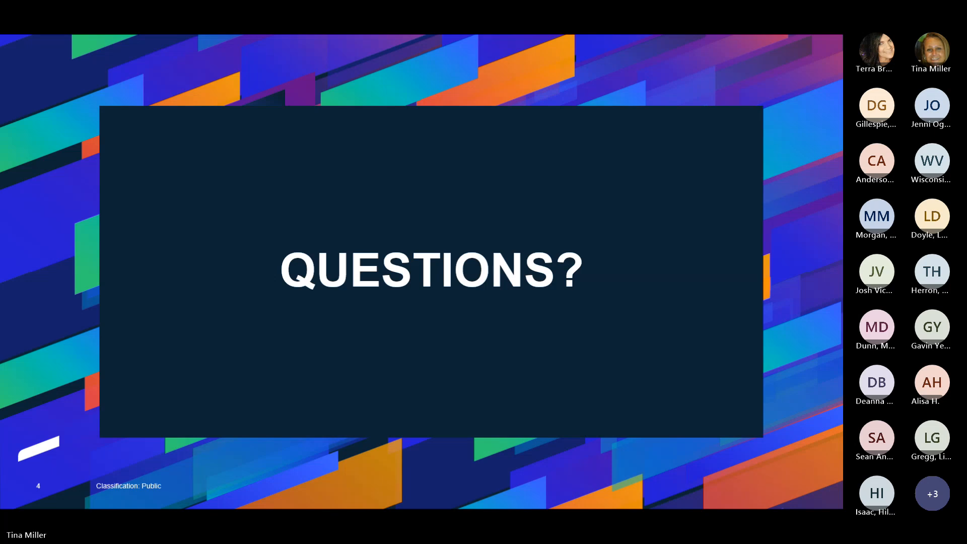